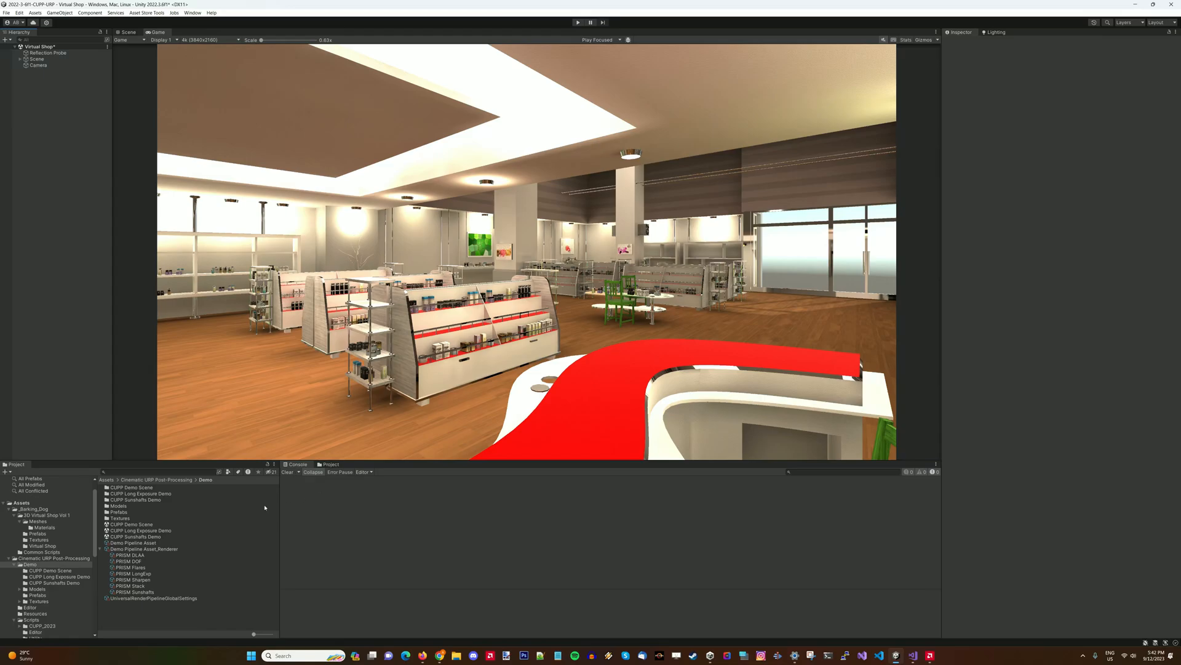
Step: Review the available and installed PRISM renderer features of Demo Pipeline Asset_Renderer, expanding their settings
{"action": "left_click", "coordinate": [147, 550]}
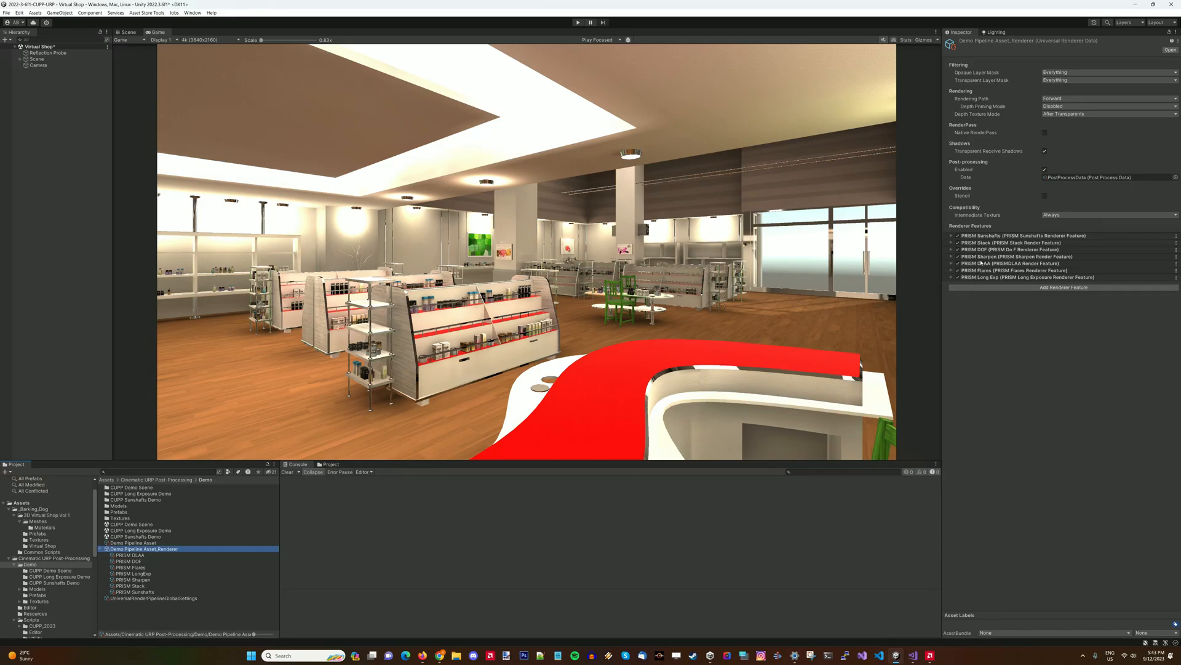
{"action": "left_click", "coordinate": [1015, 288]}
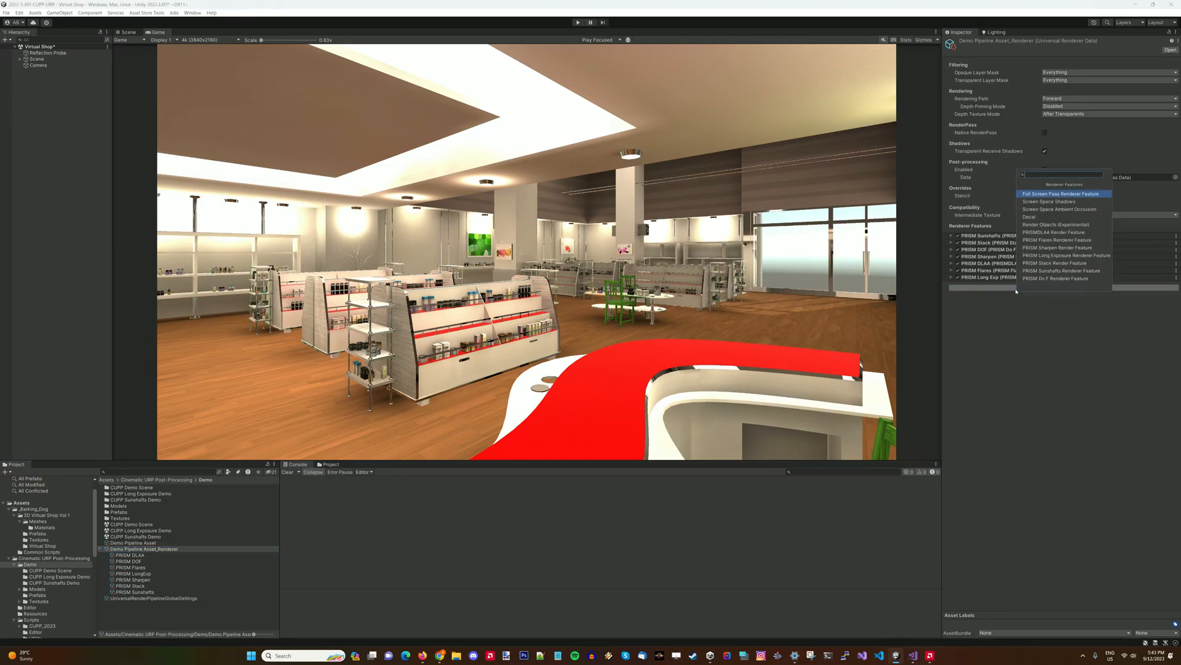
{"action": "left_click", "coordinate": [1051, 302]}
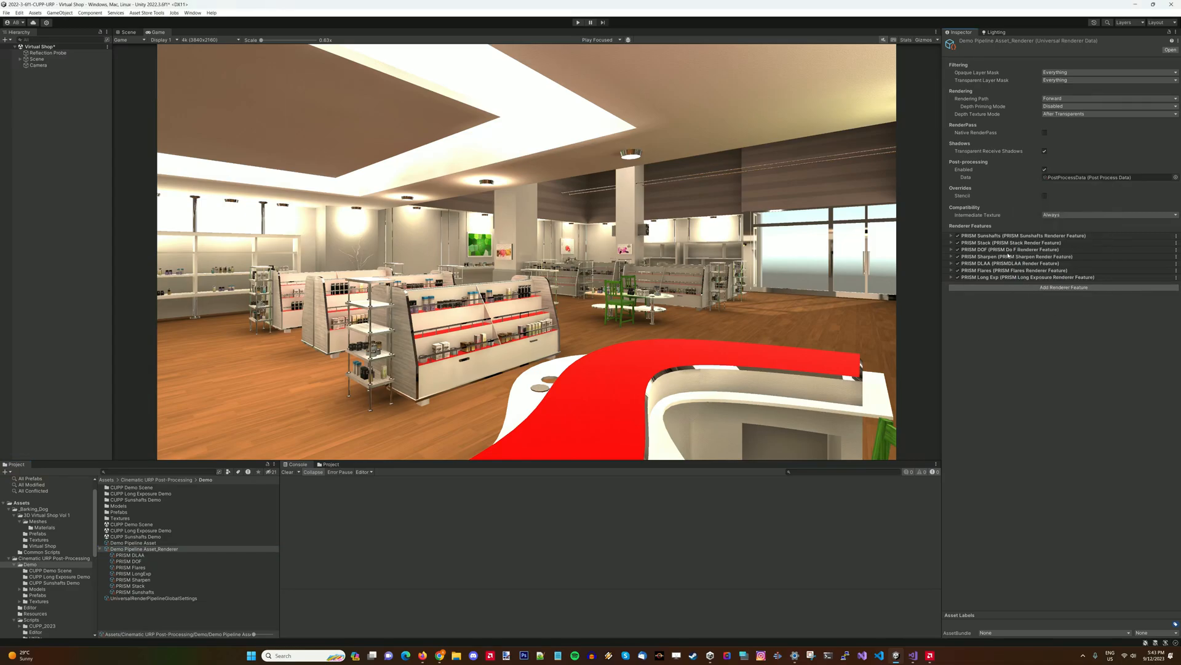
{"action": "left_click", "coordinate": [1011, 278]}
{"action": "left_click", "coordinate": [1011, 270]}
{"action": "left_click", "coordinate": [1012, 264]}
{"action": "left_click", "coordinate": [1012, 250]}
{"action": "left_click", "coordinate": [1012, 243]}
{"action": "left_click", "coordinate": [1014, 236]}
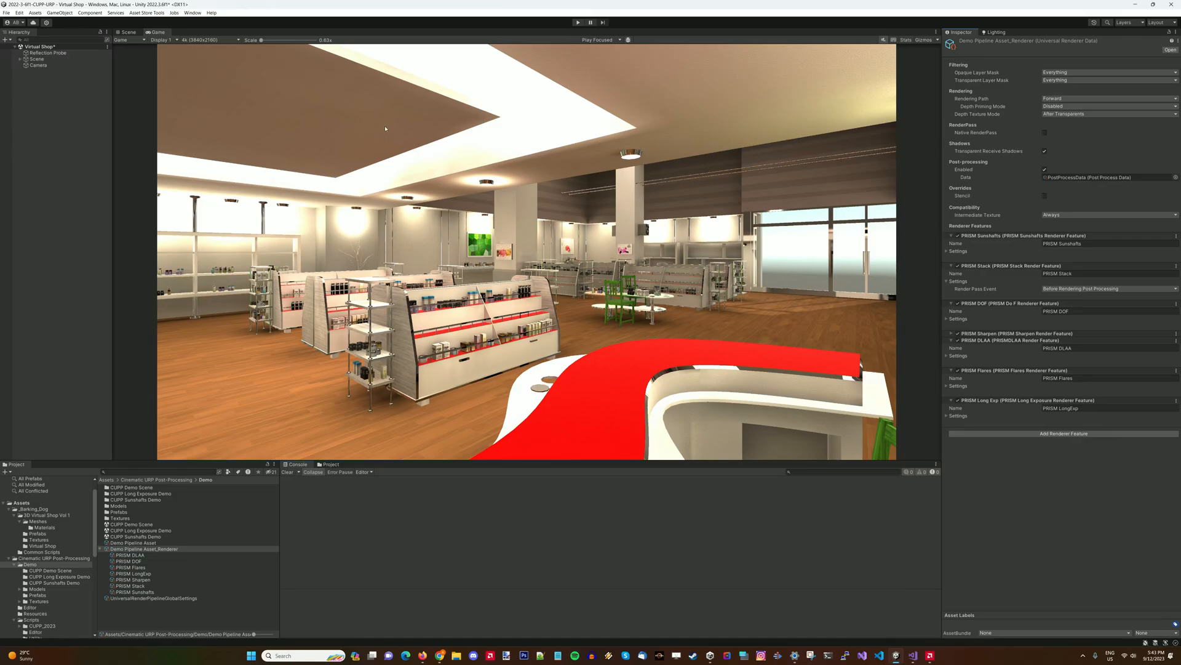
Step: Add a Global Volume object to the Virtual Shop scene, keeping its default name
{"action": "left_click", "coordinate": [68, 86]}
{"action": "left_click", "coordinate": [60, 12]}
{"action": "mouse_move", "coordinate": [78, 116]}
{"action": "left_click", "coordinate": [196, 117]}
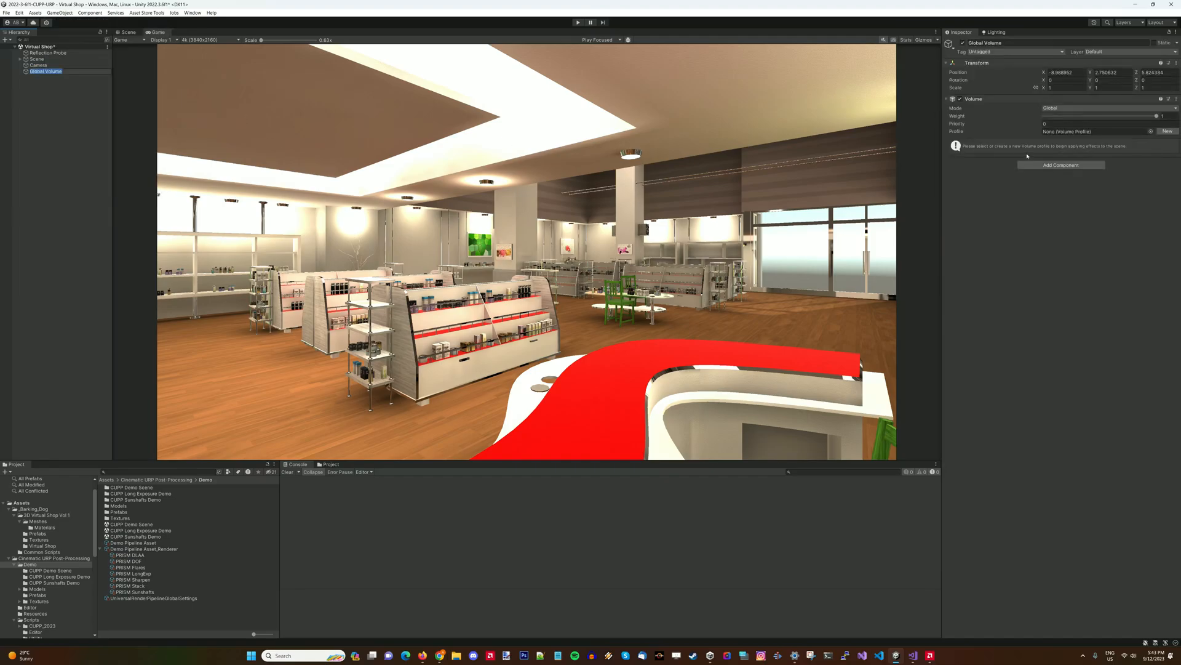
{"action": "left_click", "coordinate": [1145, 152]}
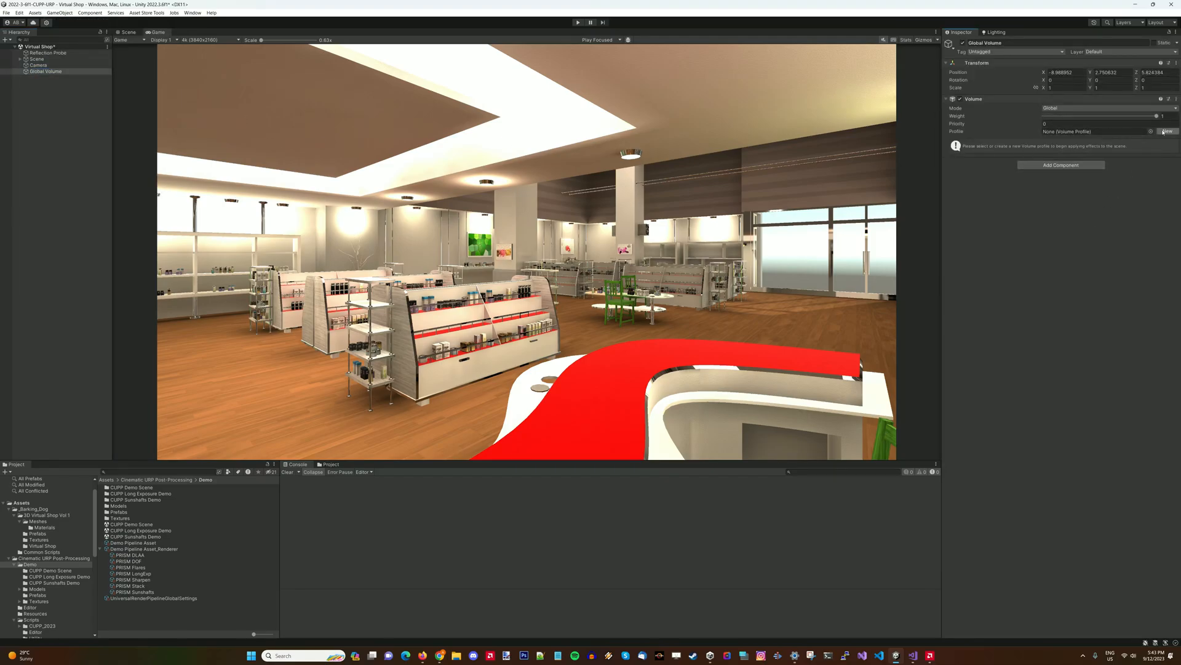
Step: Create a new profile for the Global Volume and add the CUPP - PRISM Effects override to it
{"action": "left_click", "coordinate": [1163, 132]}
{"action": "left_click", "coordinate": [1086, 161]}
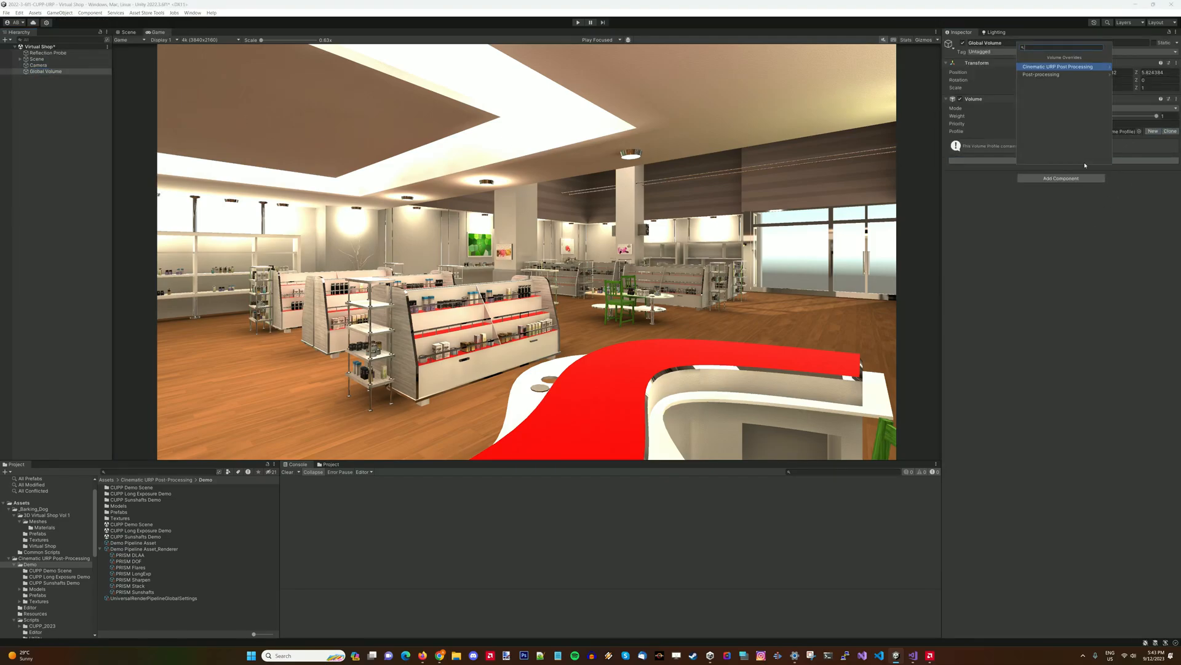
{"action": "left_click", "coordinate": [1061, 67]}
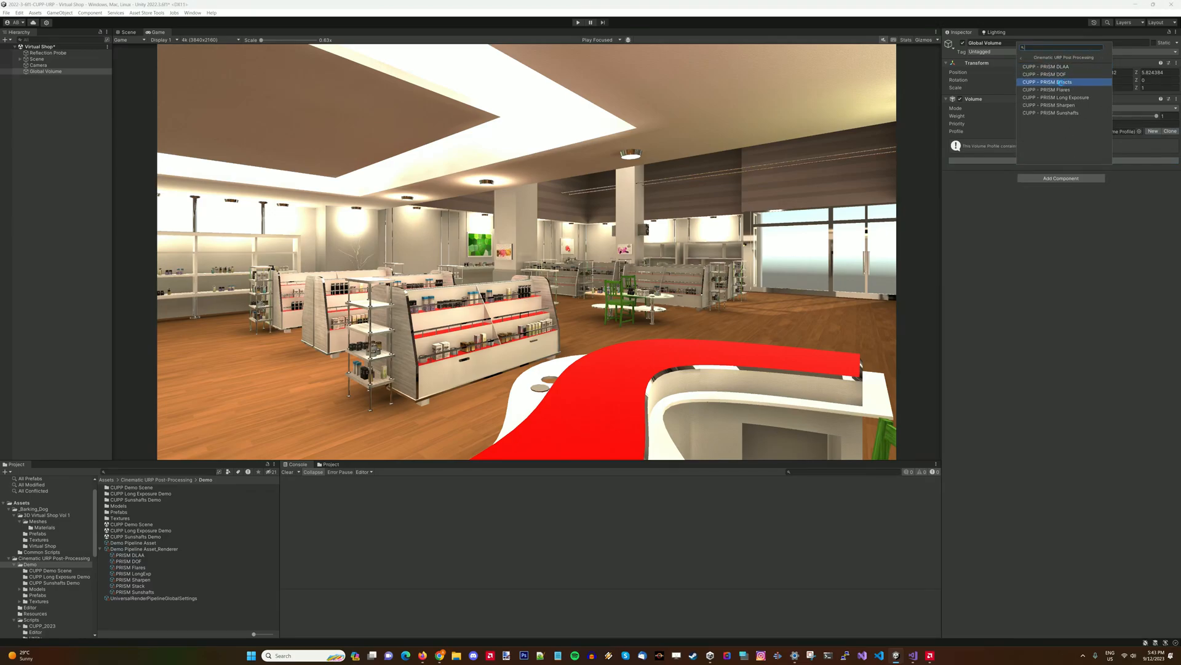
{"action": "left_click", "coordinate": [1058, 81]}
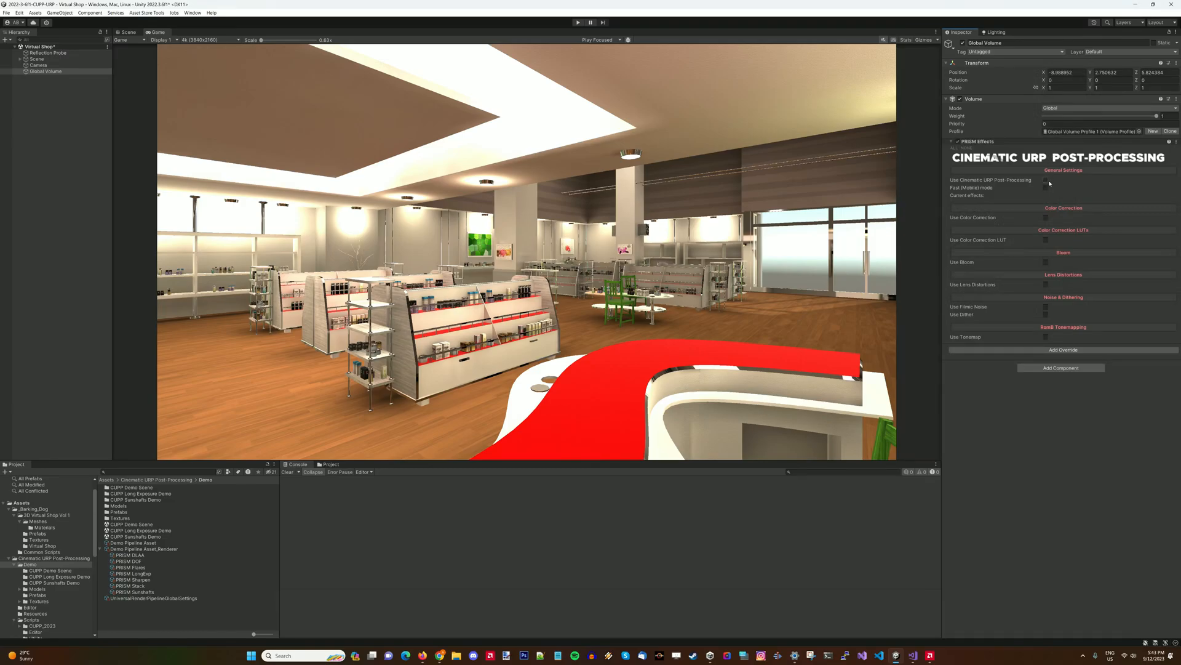
Step: Enable Cinematic URP Post-Processing with Color Correction in PRISM Effects and shift the color temperature warmer
{"action": "left_click", "coordinate": [1046, 180]}
{"action": "left_click", "coordinate": [1046, 218]}
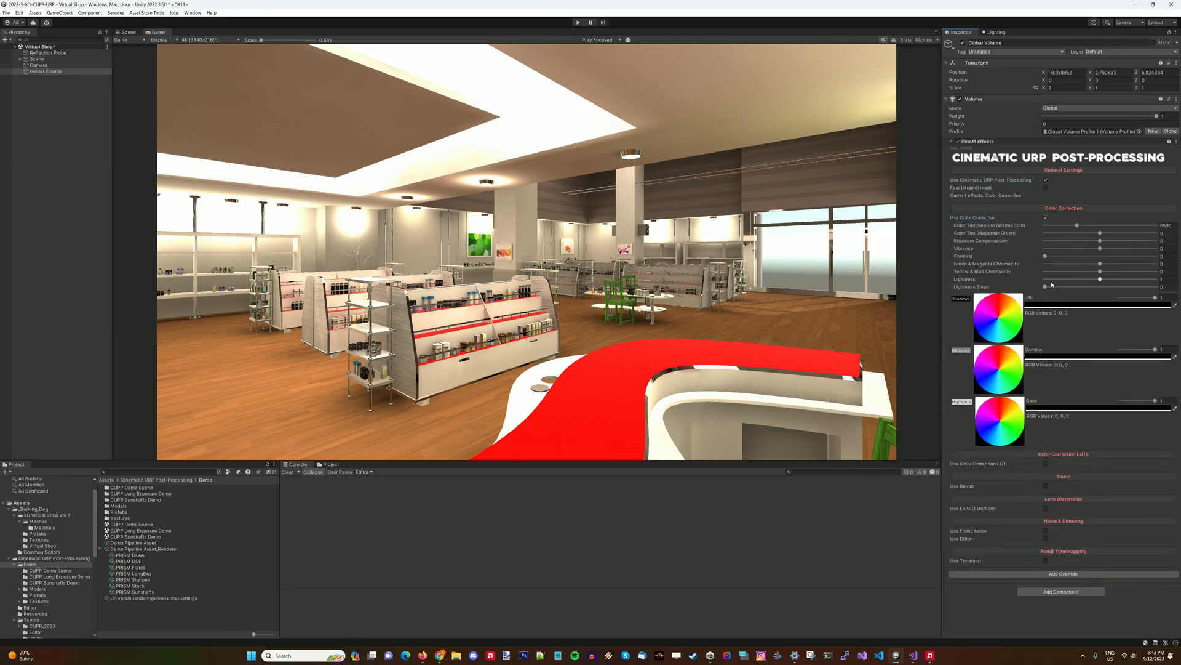
{"action": "mouse_move", "coordinate": [1078, 227]}
{"action": "left_mouse_down"}
{"action": "mouse_move", "coordinate": [1115, 228]}
{"action": "mouse_move", "coordinate": [1060, 234]}
{"action": "left_mouse_up"}
Step: Enable Post Processing in the rendering settings of the scene's Camera
{"action": "left_click", "coordinate": [38, 64]}
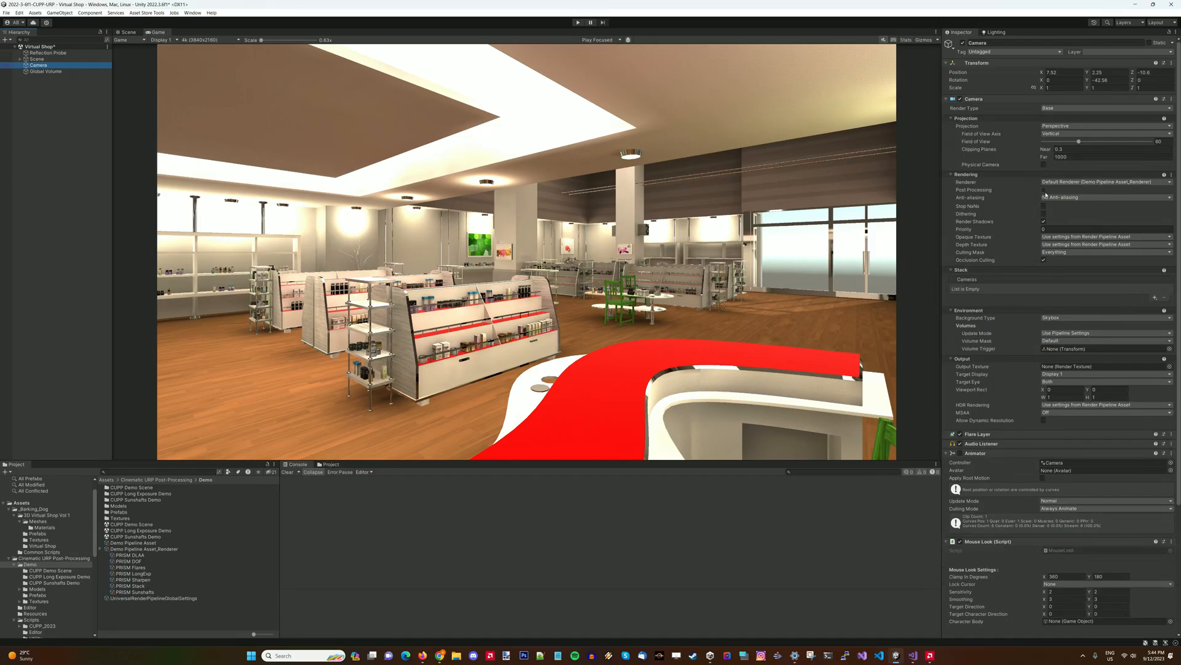
{"action": "left_click", "coordinate": [1045, 191]}
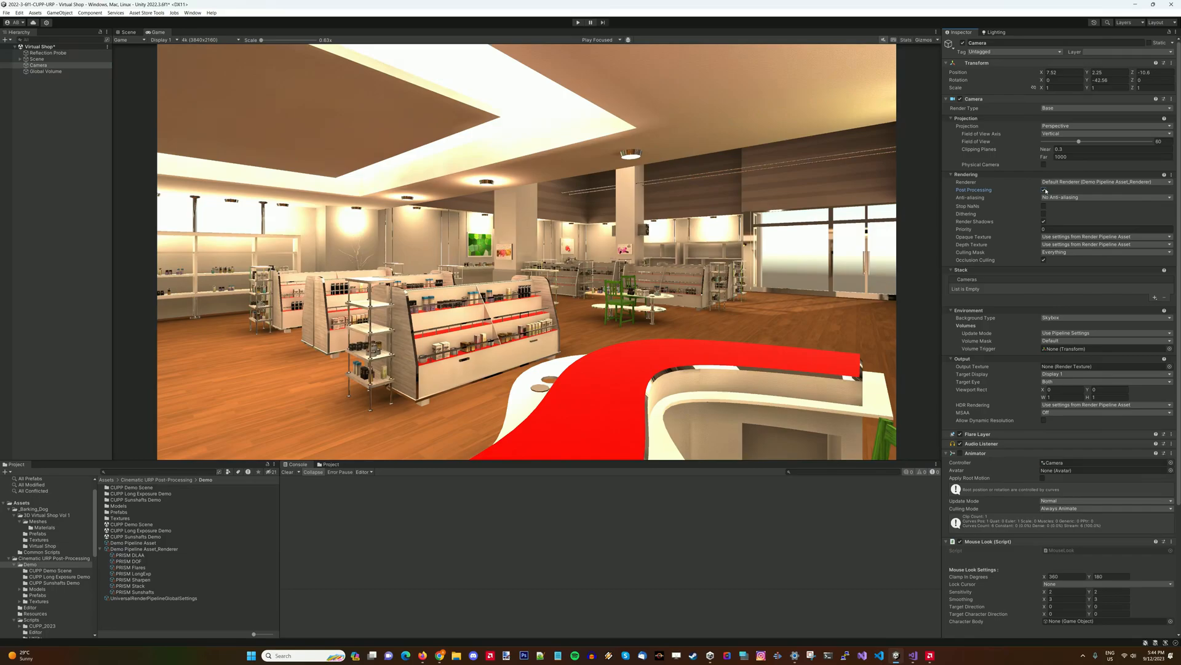
{"action": "left_click", "coordinate": [630, 261]}
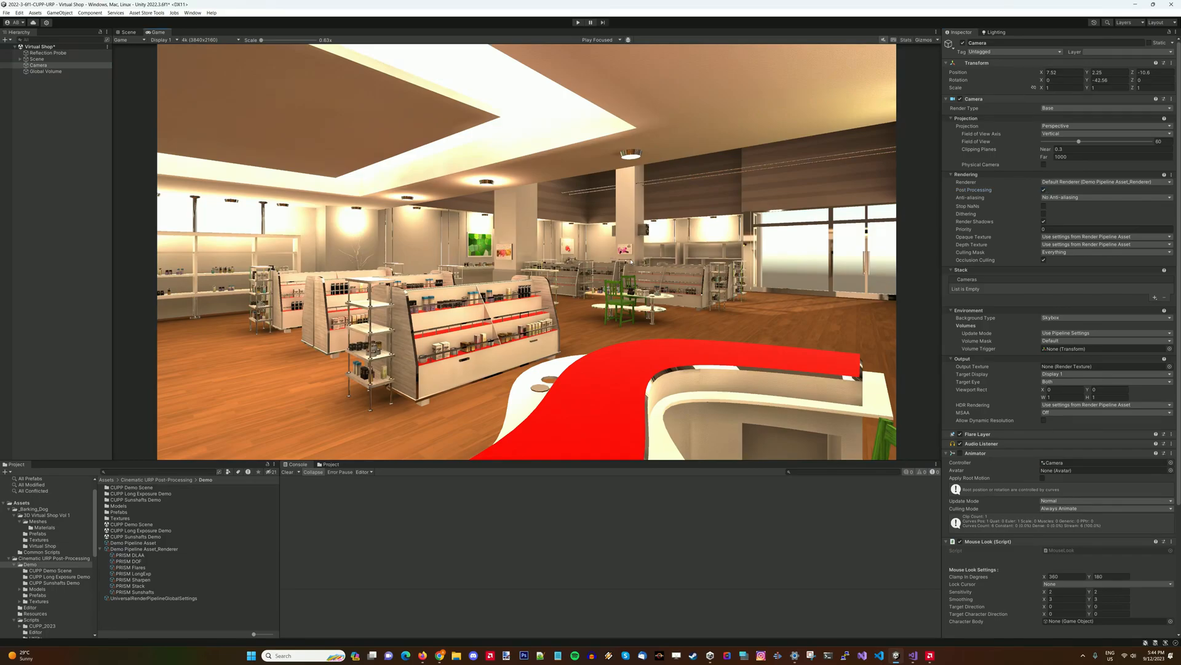
Step: Set the Global Volume's color temperature to a cooler value of about 8900
{"action": "left_click", "coordinate": [79, 72]}
{"action": "left_click_drag", "start_coordinate": [1070, 226], "coordinate": [1091, 226]}
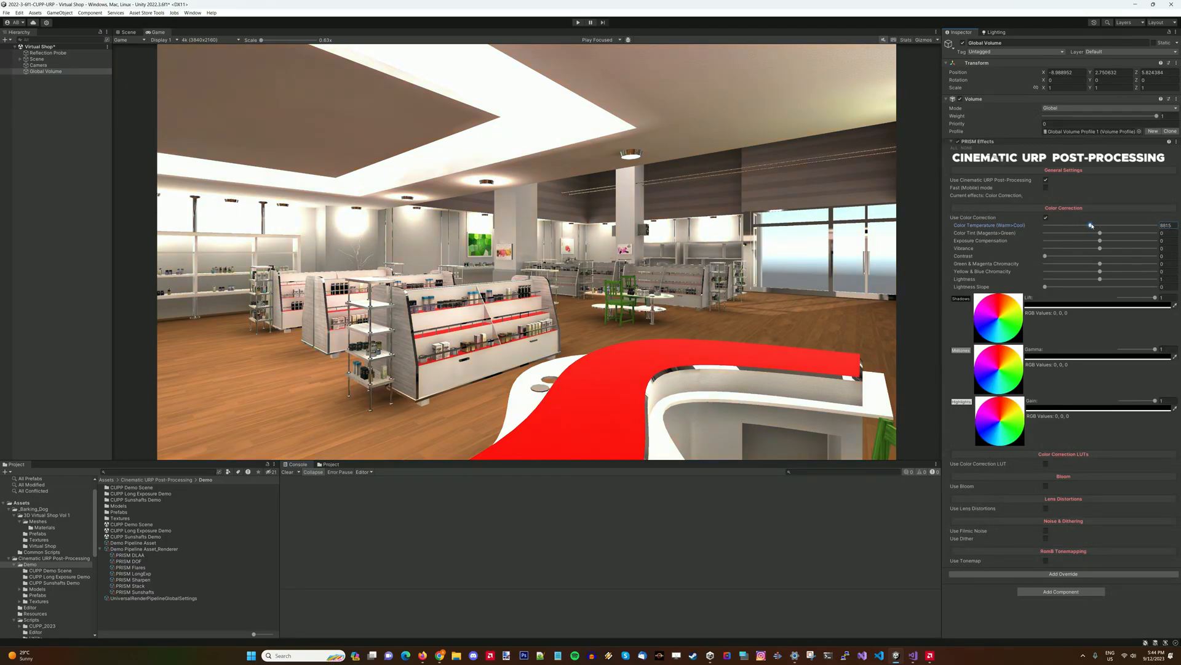
{"action": "left_click", "coordinate": [696, 297]}
{"action": "left_click", "coordinate": [1091, 225]}
{"action": "left_click", "coordinate": [829, 266]}
Step: Darken the image with an Exposure Compensation of -1 and reduce Vibrance to about -0.065
{"action": "mouse_move", "coordinate": [1099, 234]}
{"action": "left_mouse_down"}
{"action": "mouse_move", "coordinate": [1099, 246]}
{"action": "mouse_move", "coordinate": [1110, 242]}
{"action": "mouse_move", "coordinate": [1089, 242]}
{"action": "mouse_move", "coordinate": [1100, 241]}
{"action": "left_mouse_up"}
{"action": "left_click_drag", "start_coordinate": [1100, 241], "coordinate": [1091, 241]}
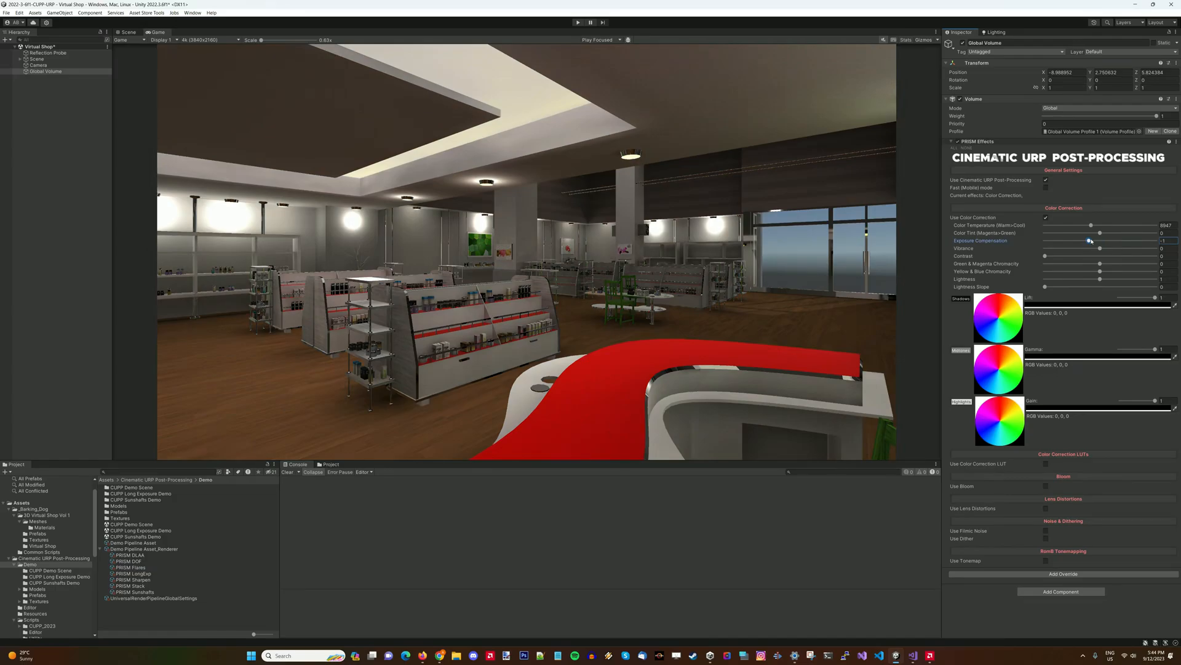
{"action": "left_click", "coordinate": [791, 265]}
{"action": "mouse_move", "coordinate": [1089, 240]}
{"action": "left_mouse_down"}
{"action": "mouse_move", "coordinate": [1099, 241]}
{"action": "mouse_move", "coordinate": [1089, 242]}
{"action": "left_mouse_up"}
{"action": "left_click", "coordinate": [731, 237]}
{"action": "mouse_move", "coordinate": [1093, 248]}
{"action": "left_mouse_down"}
{"action": "mouse_move", "coordinate": [1168, 251]}
{"action": "mouse_move", "coordinate": [1083, 252]}
{"action": "left_mouse_up"}
{"action": "left_click", "coordinate": [762, 244]}
Step: Try adjusting Contrast and Yellow & Blue Chromacity, resetting both to 0
{"action": "left_click_drag", "start_coordinate": [1049, 257], "coordinate": [962, 264]}
{"action": "left_click_drag", "start_coordinate": [1100, 271], "coordinate": [1105, 272]}
{"action": "left_click", "coordinate": [1167, 272]}
{"action": "type", "text": "0"}
Step: Set Lightness to about 1.028 and Lightness Slope to about 0.342, comparing the shop image against a slope of 0
{"action": "mouse_move", "coordinate": [1101, 280]}
{"action": "left_mouse_down"}
{"action": "mouse_move", "coordinate": [1111, 280]}
{"action": "mouse_move", "coordinate": [1062, 287]}
{"action": "mouse_move", "coordinate": [1102, 283]}
{"action": "left_mouse_up"}
{"action": "key", "text": "ctrl+z"}
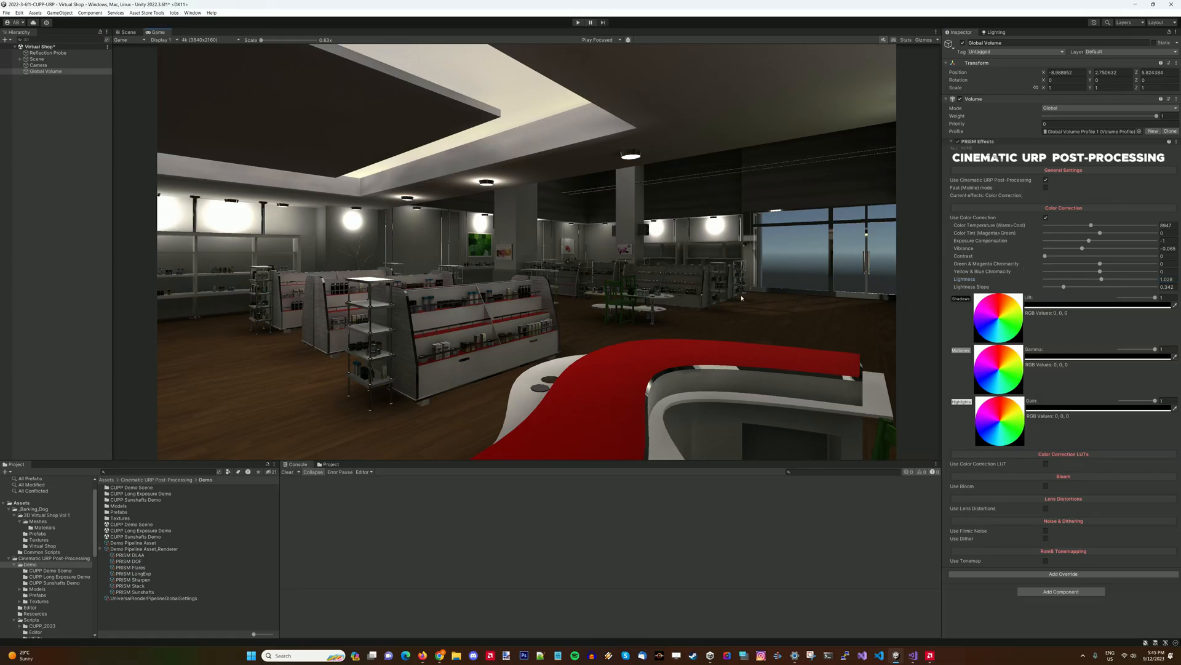
{"action": "left_click_drag", "start_coordinate": [1064, 287], "coordinate": [1020, 297]}
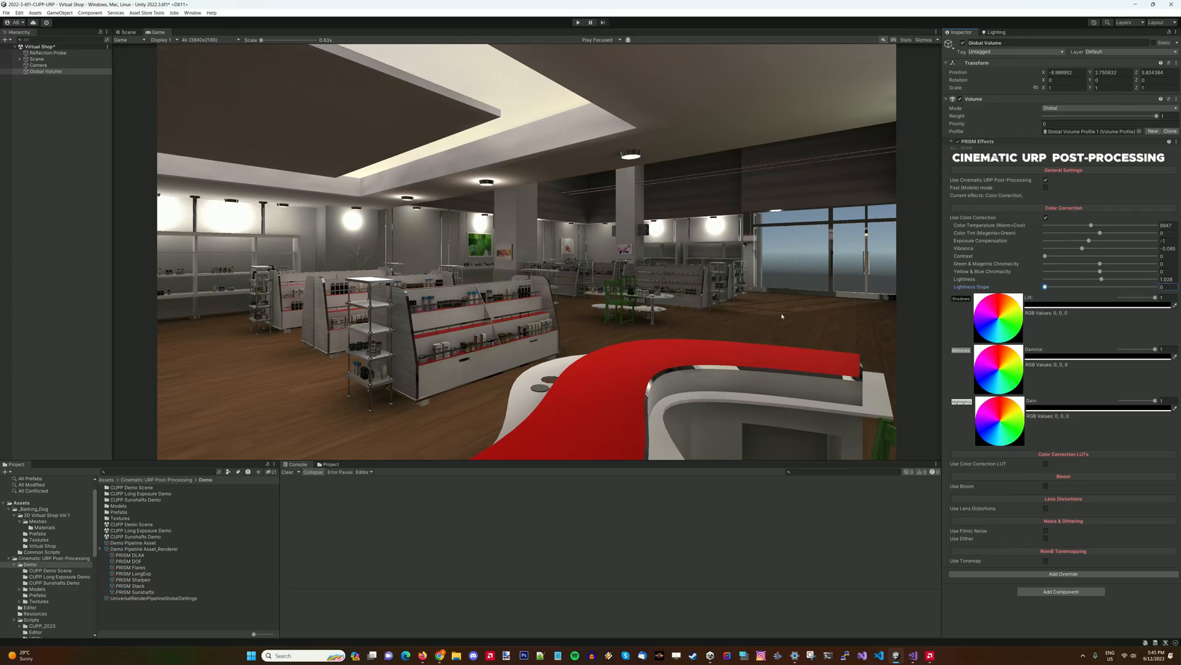
{"action": "key", "text": "ctrl+z"}
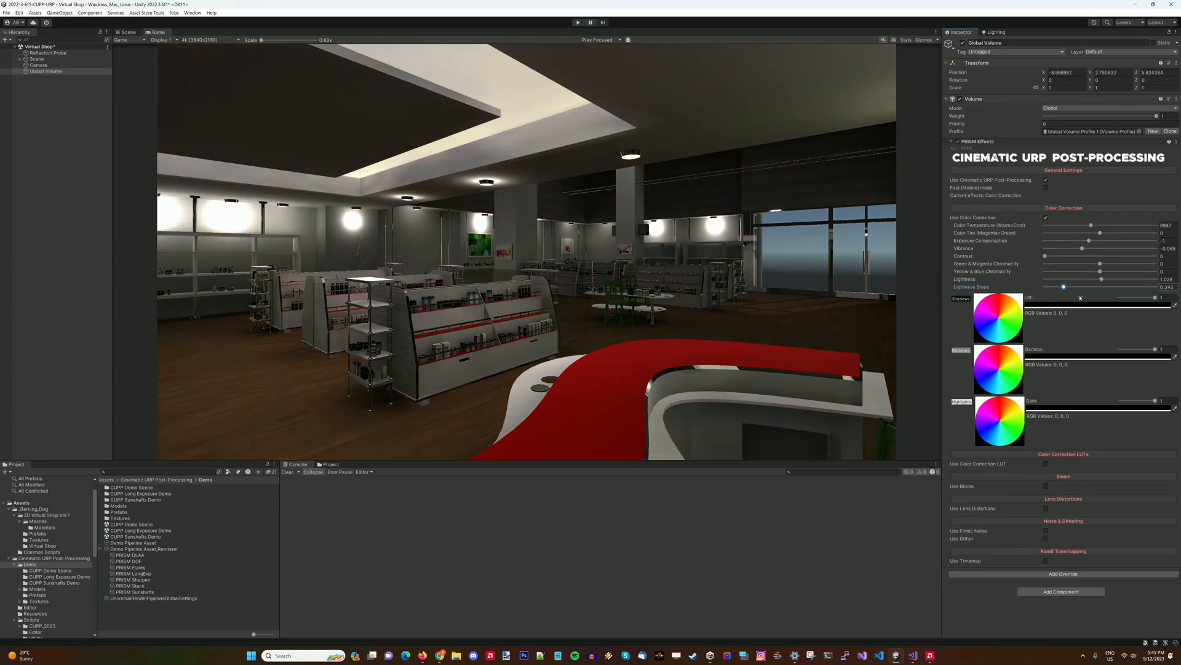
{"action": "left_click", "coordinate": [745, 302]}
{"action": "scroll", "coordinate": [354, 403], "scroll_direction": "up", "scroll_amount": 5}
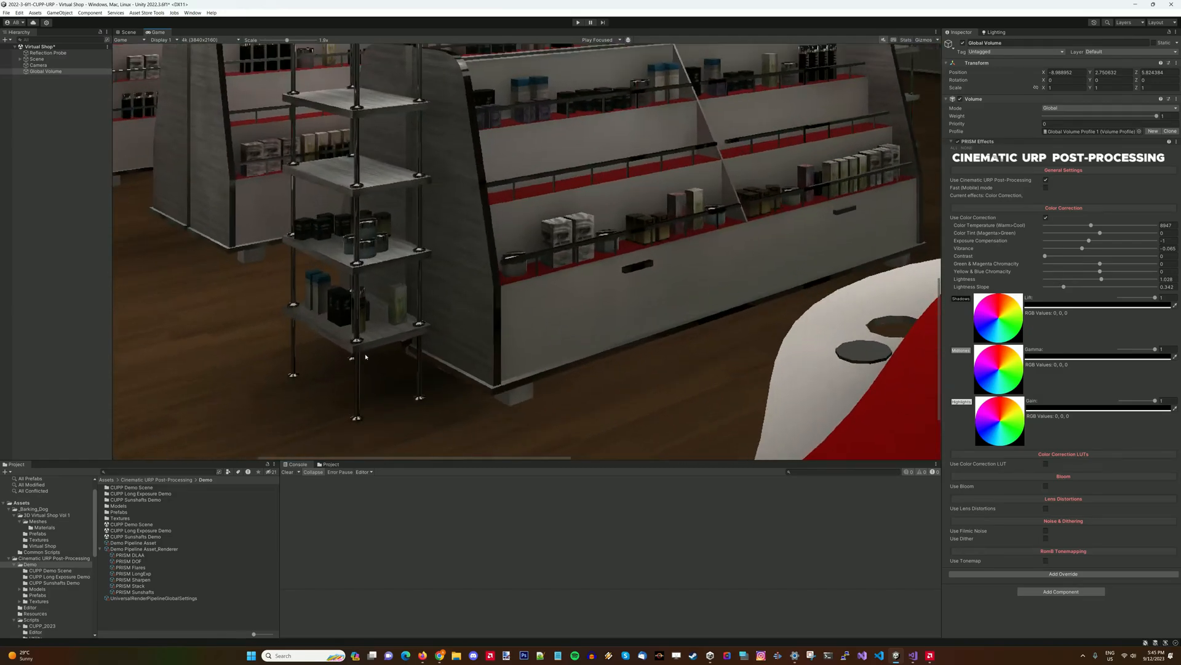
{"action": "scroll", "coordinate": [356, 394], "scroll_direction": "down", "scroll_amount": 3}
{"action": "scroll", "coordinate": [356, 394], "scroll_direction": "down", "scroll_amount": 3}
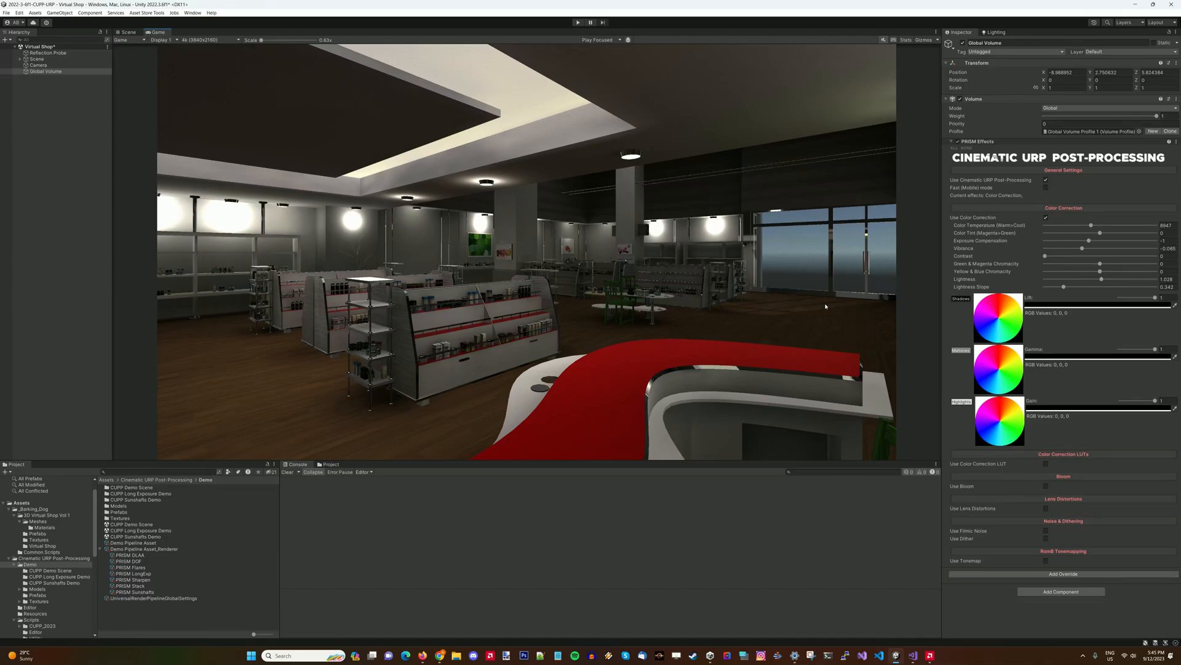
Step: Tint the shadows blue on the Shadows color wheel with a Lift strength of 0.03
{"action": "left_click_drag", "start_coordinate": [990, 318], "coordinate": [988, 320]}
{"action": "left_click_drag", "start_coordinate": [1155, 298], "coordinate": [1123, 301]}
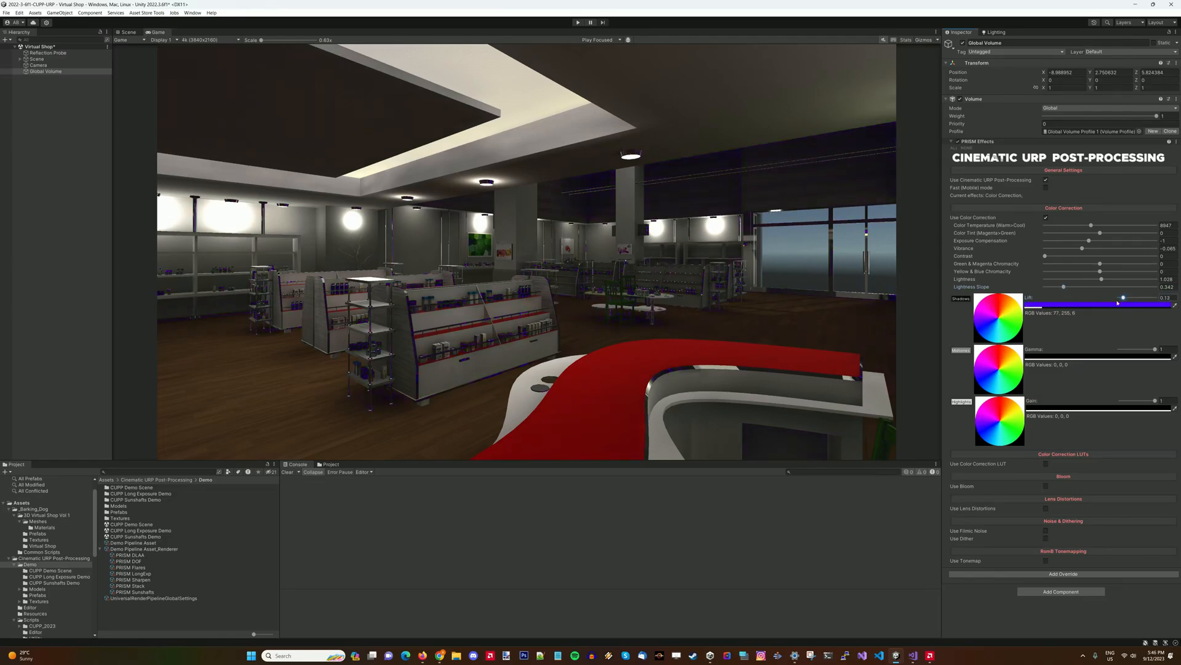
{"action": "left_click_drag", "start_coordinate": [983, 319], "coordinate": [999, 325]}
{"action": "left_click_drag", "start_coordinate": [1122, 298], "coordinate": [1119, 299]}
{"action": "left_click", "coordinate": [824, 285]}
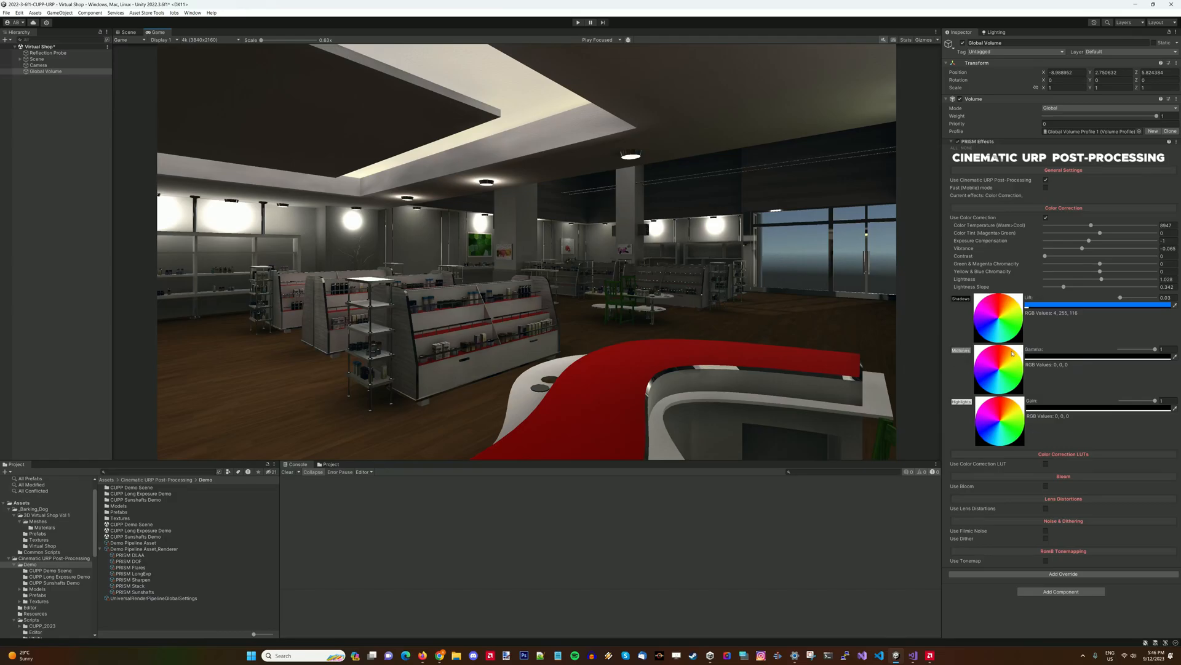
Step: Tint the midtones red on the Midtones color wheel with a Gamma strength of 0.01
{"action": "left_click", "coordinate": [1124, 349]}
{"action": "left_click_drag", "start_coordinate": [993, 368], "coordinate": [1000, 361]}
{"action": "left_click_drag", "start_coordinate": [1123, 348], "coordinate": [1122, 353]}
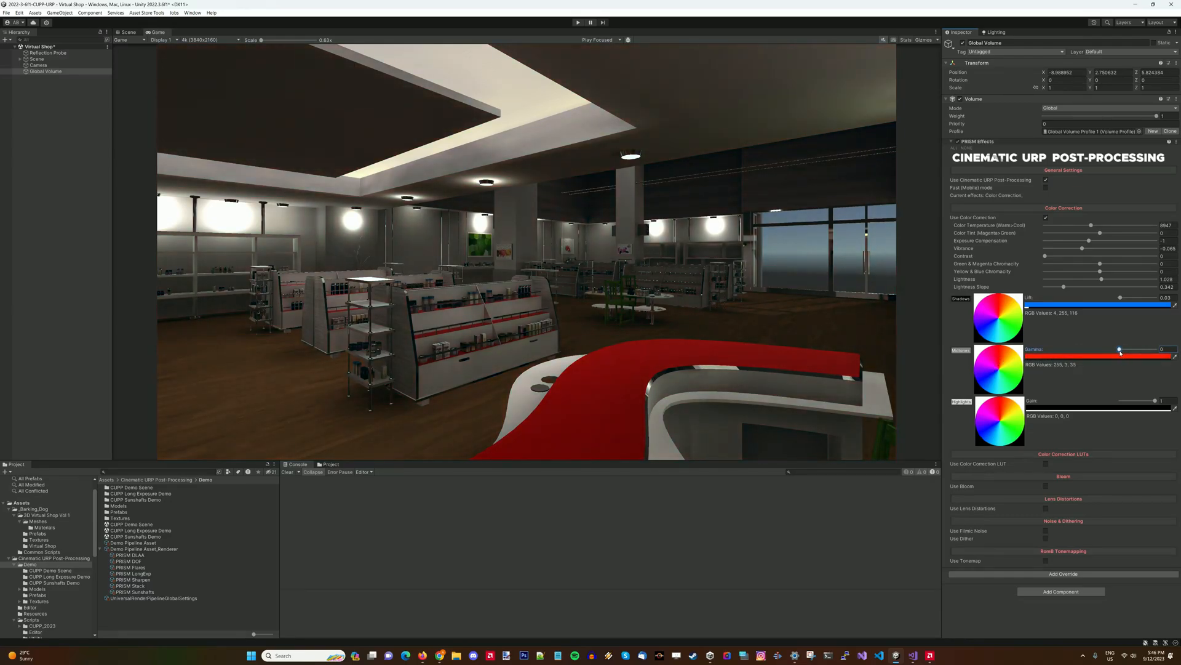
{"action": "left_click_drag", "start_coordinate": [992, 363], "coordinate": [1000, 351]}
{"action": "left_click_drag", "start_coordinate": [997, 354], "coordinate": [997, 356]}
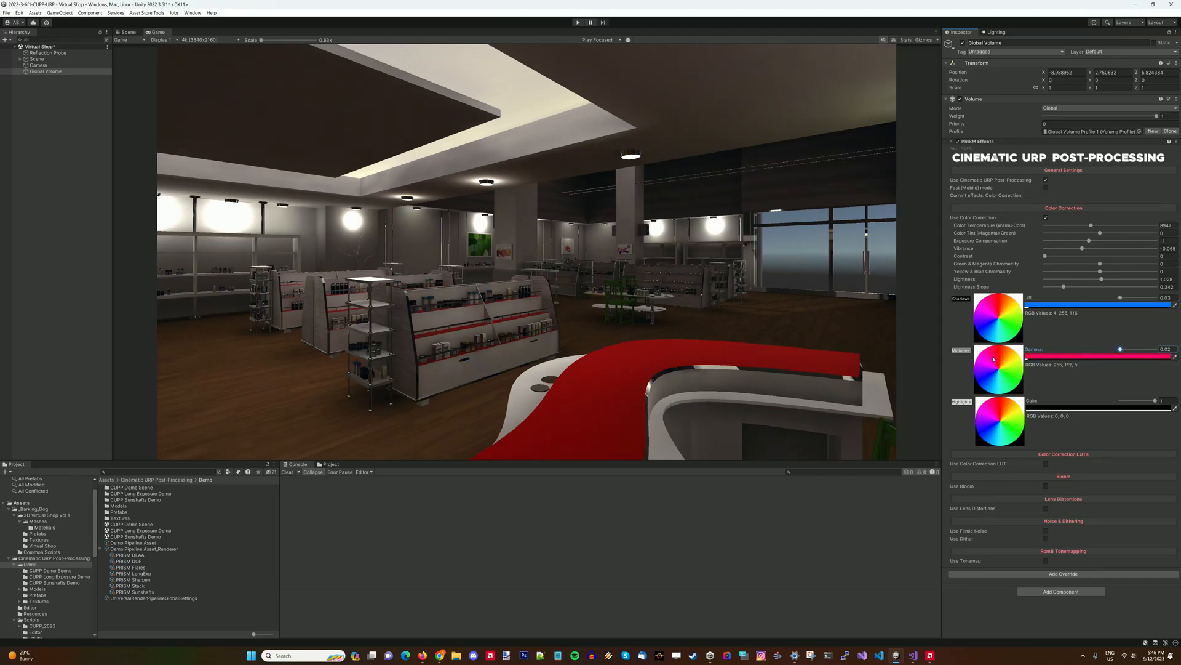
{"action": "left_click", "coordinate": [825, 335]}
{"action": "left_click_drag", "start_coordinate": [1121, 349], "coordinate": [1119, 350]}
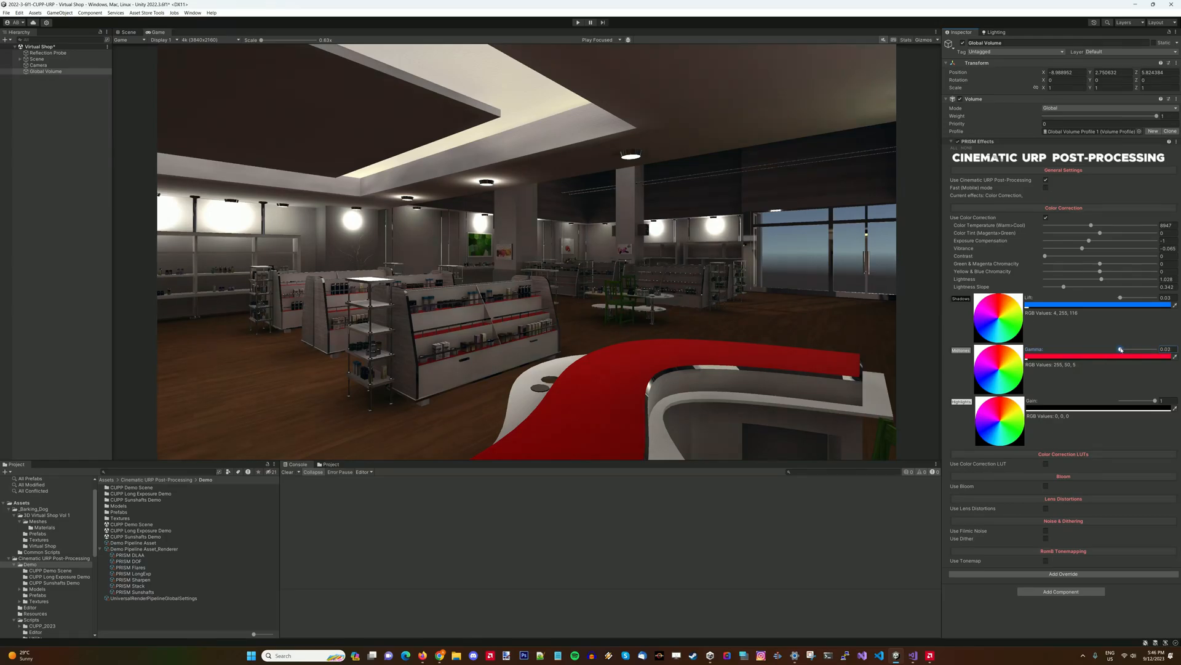
{"action": "left_click_drag", "start_coordinate": [1122, 350], "coordinate": [1121, 351]}
{"action": "left_click", "coordinate": [830, 337]}
Step: Try a white tint for the highlights with Gain strengths up to 1, resetting the Gain to 0
{"action": "left_click_drag", "start_coordinate": [1155, 401], "coordinate": [1125, 402]}
{"action": "left_click_drag", "start_coordinate": [1002, 416], "coordinate": [981, 443]}
{"action": "left_click", "coordinate": [982, 402]}
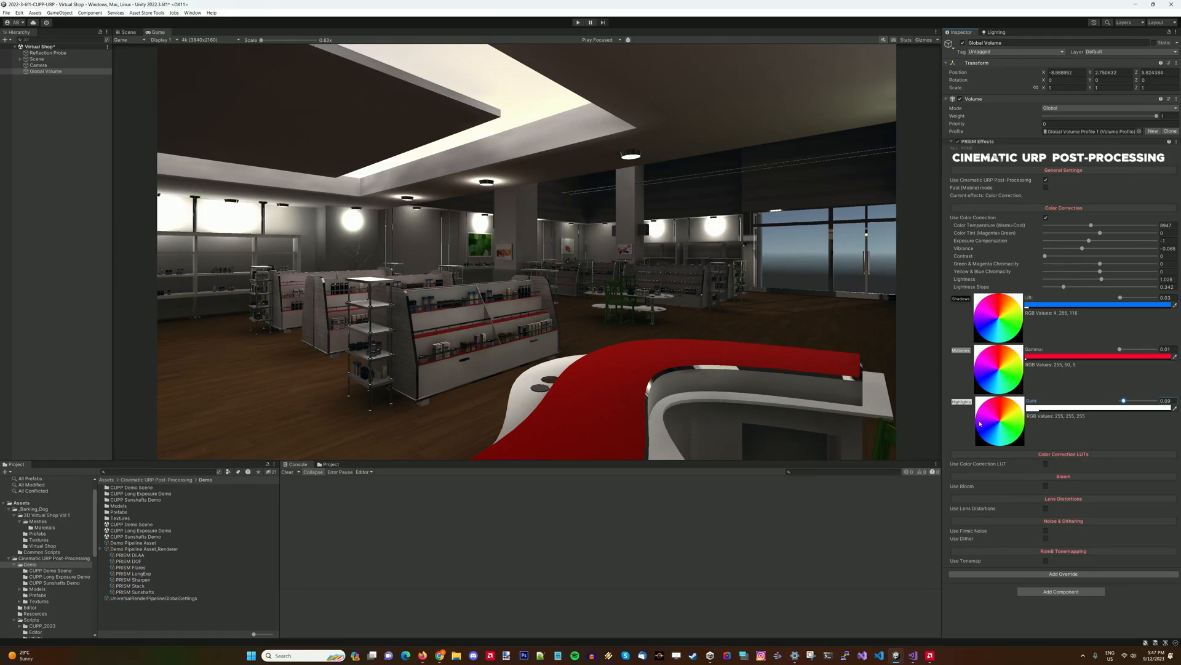
{"action": "left_click_drag", "start_coordinate": [981, 421], "coordinate": [981, 442]}
{"action": "left_click", "coordinate": [980, 401]}
{"action": "left_click_drag", "start_coordinate": [1124, 401], "coordinate": [1155, 400]}
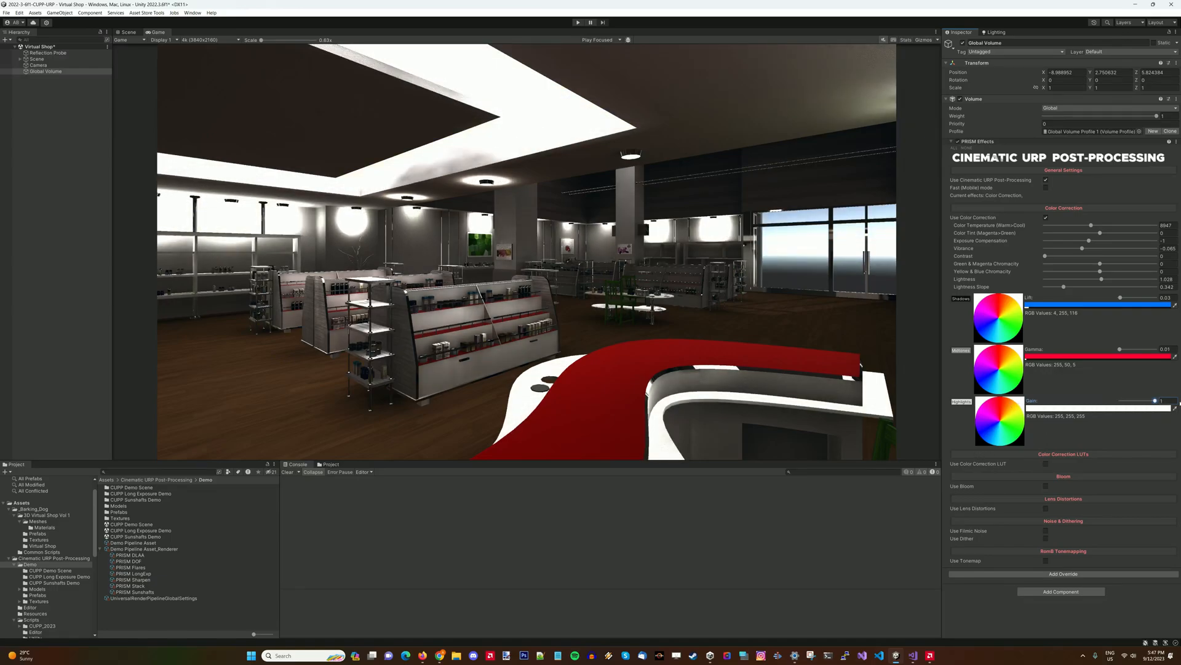
{"action": "left_click_drag", "start_coordinate": [1156, 401], "coordinate": [1082, 400]}
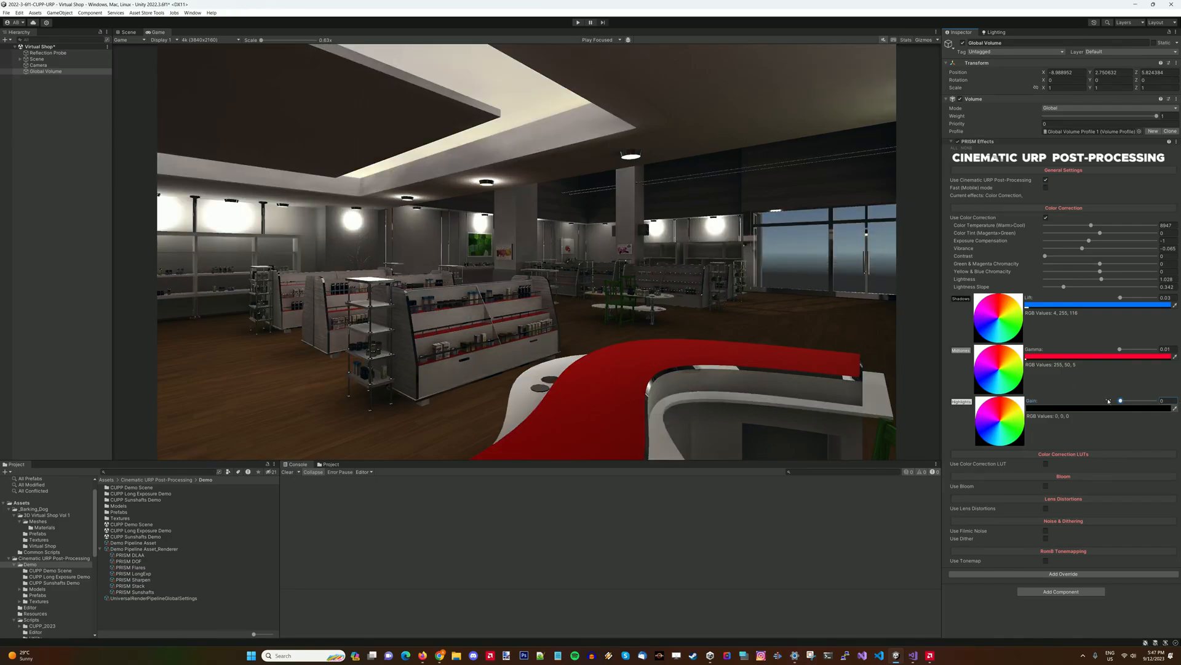
Step: Tint the highlights deep blue with a Gain strength of about 0.16, keeping Exposure Compensation at -1
{"action": "left_click_drag", "start_coordinate": [1120, 400], "coordinate": [1125, 402]}
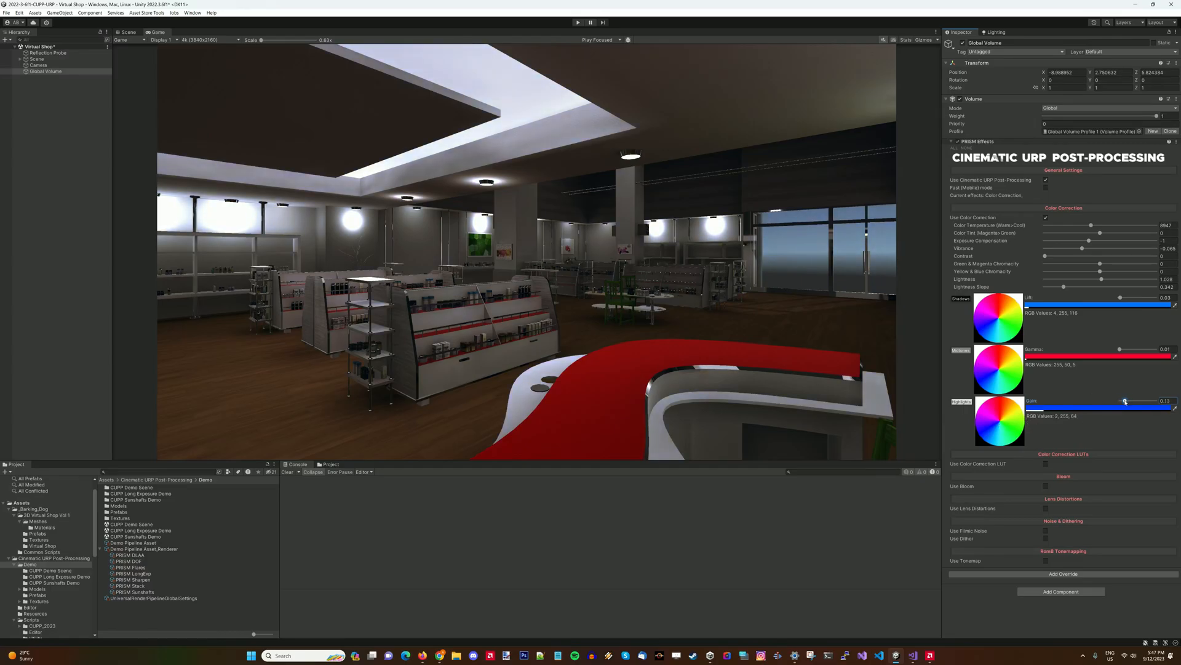
{"action": "mouse_move", "coordinate": [986, 430]}
{"action": "left_mouse_down"}
{"action": "mouse_move", "coordinate": [997, 441]}
{"action": "mouse_move", "coordinate": [984, 438]}
{"action": "left_mouse_up"}
{"action": "left_click_drag", "start_coordinate": [1125, 400], "coordinate": [1132, 401]}
{"action": "left_click_drag", "start_coordinate": [989, 436], "coordinate": [989, 429]}
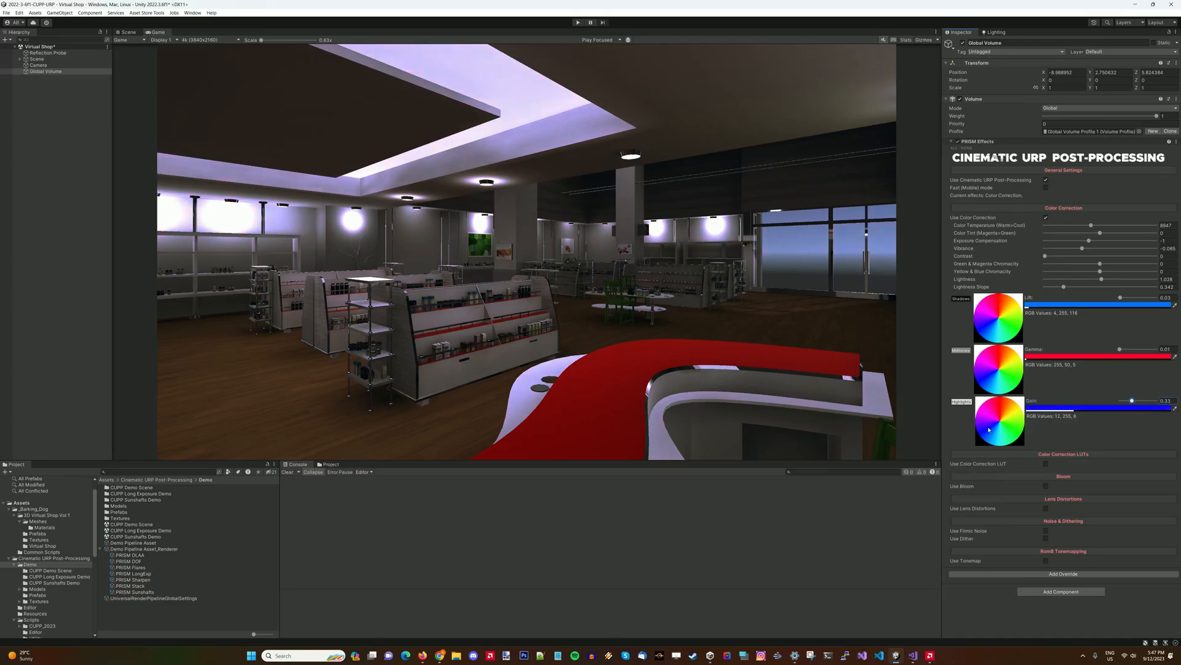
{"action": "left_click", "coordinate": [684, 283]}
{"action": "left_click_drag", "start_coordinate": [1133, 400], "coordinate": [1126, 400]}
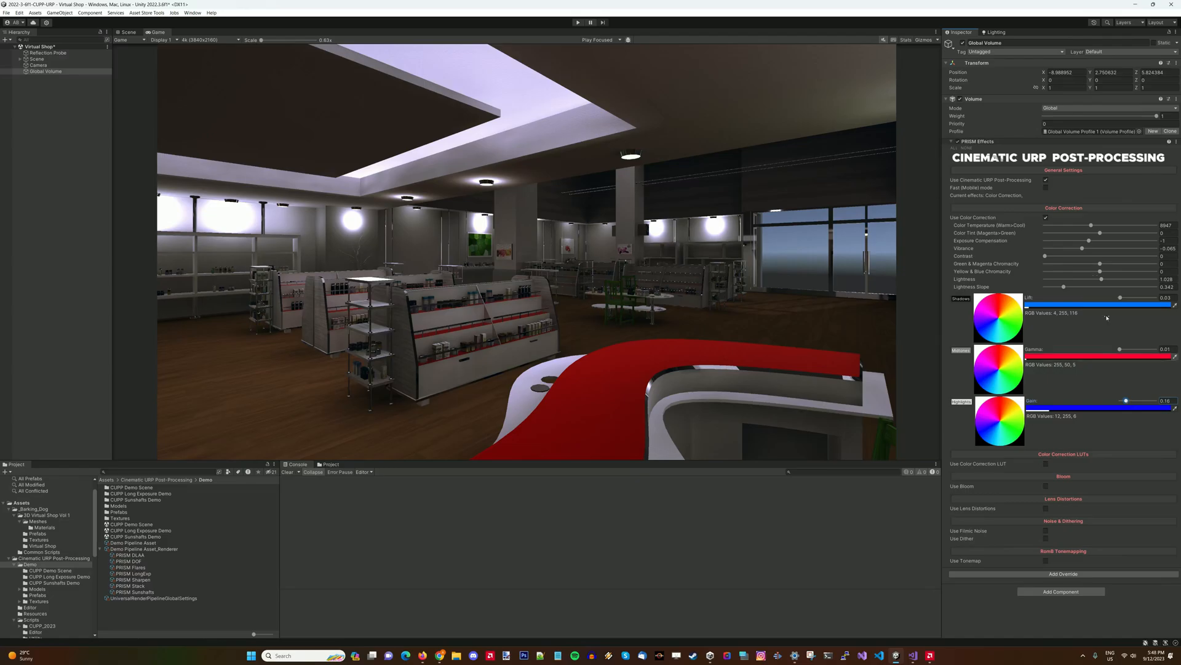
{"action": "left_click_drag", "start_coordinate": [1088, 243], "coordinate": [1090, 242]}
{"action": "left_click", "coordinate": [880, 275]}
Step: Enable Color Correction LUT and set the First LUT Lerp Amount to about 0.68
{"action": "left_click", "coordinate": [1045, 464]}
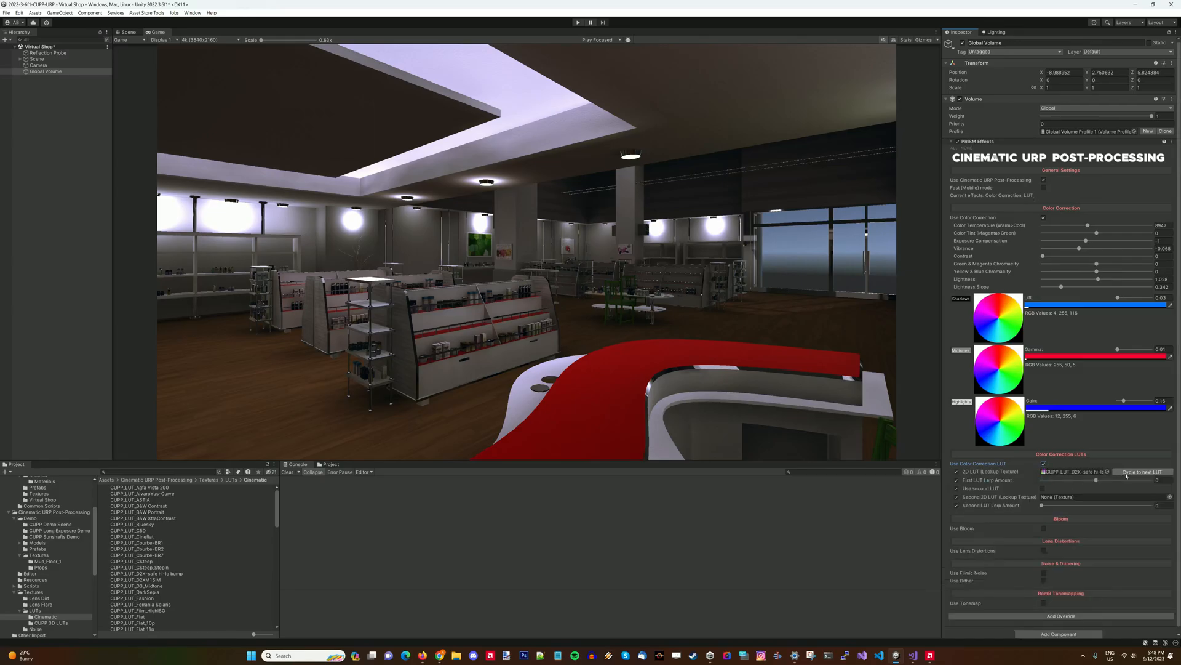
{"action": "left_click_drag", "start_coordinate": [1096, 480], "coordinate": [1140, 482]}
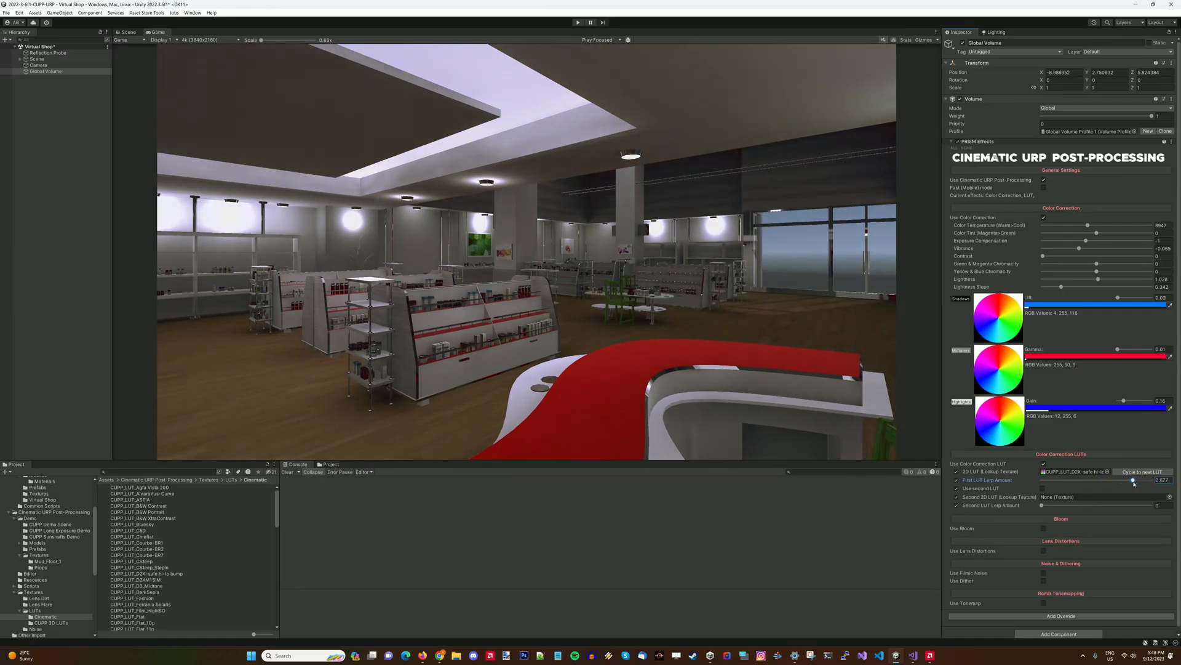
Step: Cycle the first 2D LUT through the available lookup textures until CUPP_LUT_kodak-d60-blackfix is applied
{"action": "left_click", "coordinate": [1133, 471]}
{"action": "left_click", "coordinate": [1134, 472]}
{"action": "left_click", "coordinate": [1135, 473]}
{"action": "left_click", "coordinate": [1136, 473]}
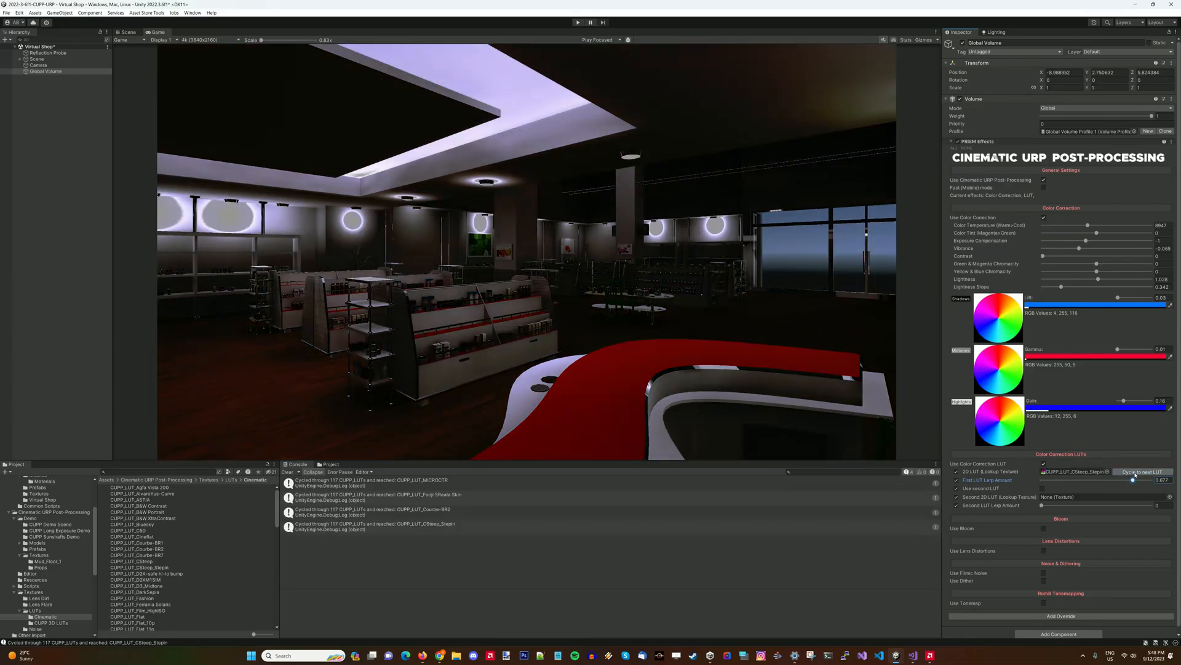
{"action": "left_click", "coordinate": [1135, 473]}
{"action": "left_click", "coordinate": [1135, 473]}
{"action": "left_click", "coordinate": [1135, 472]}
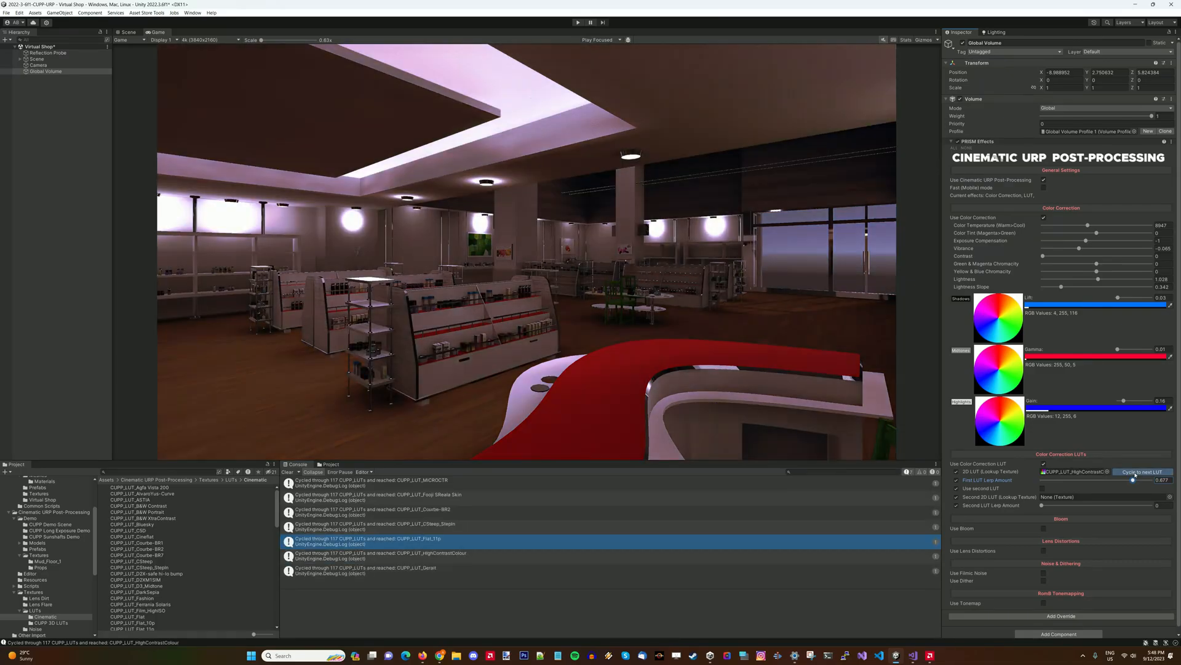
{"action": "left_click", "coordinate": [1135, 473]}
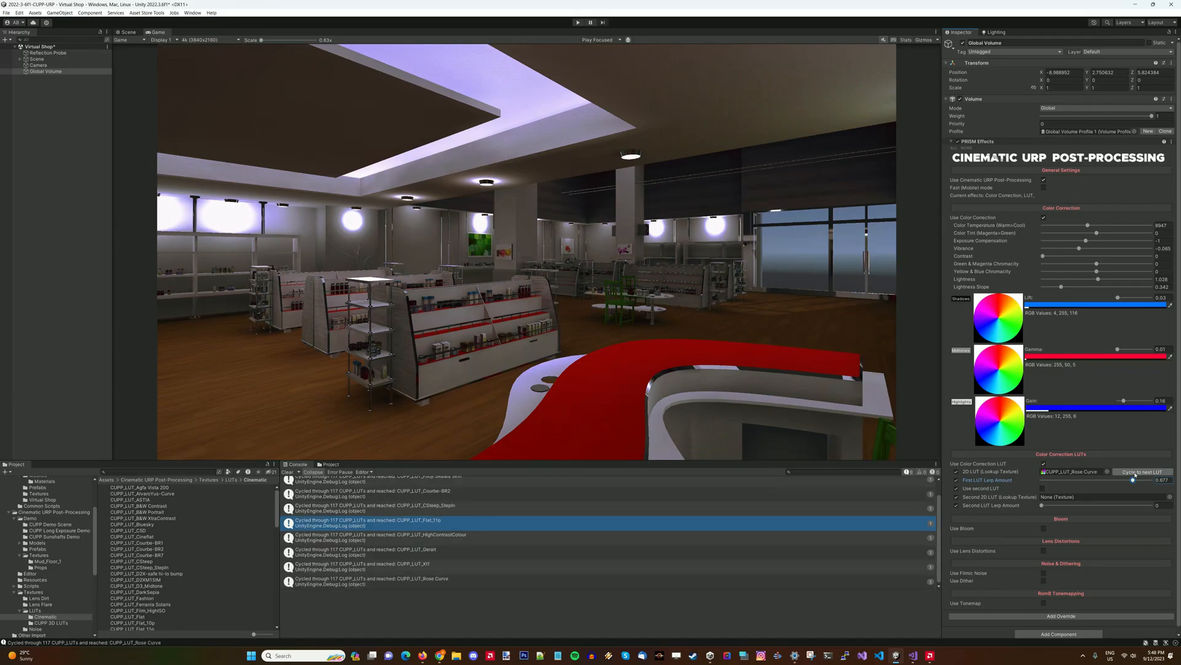
{"action": "left_click", "coordinate": [1135, 472]}
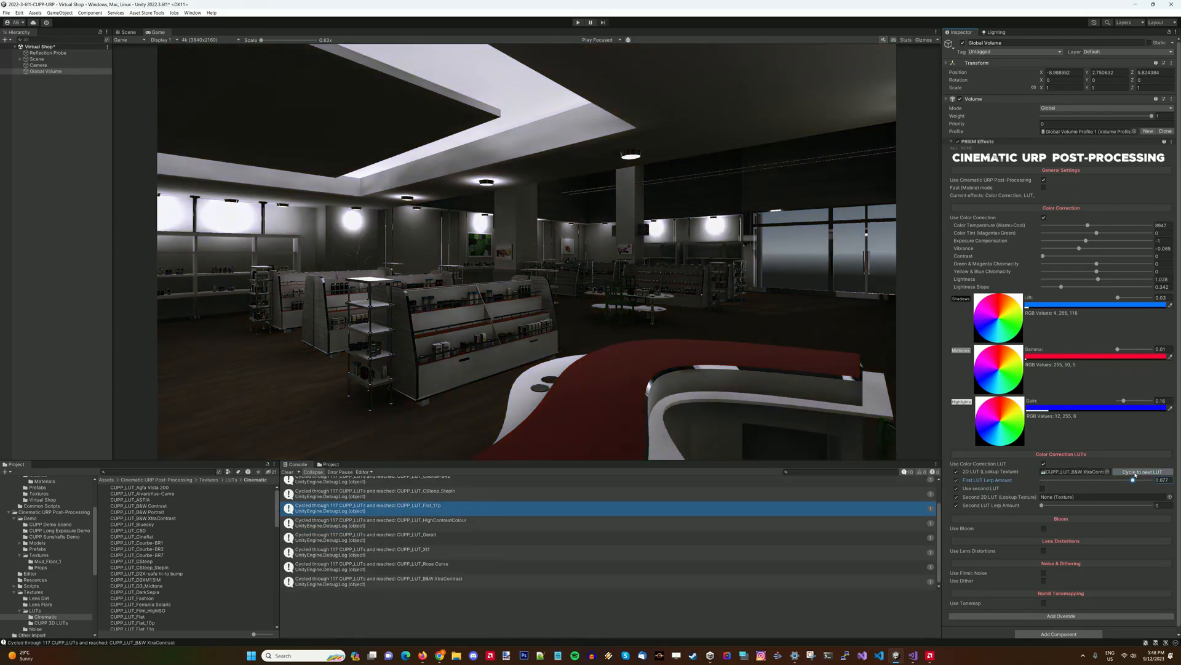
{"action": "left_click", "coordinate": [1135, 473]}
{"action": "left_click", "coordinate": [1136, 473]}
{"action": "left_click", "coordinate": [1135, 472]}
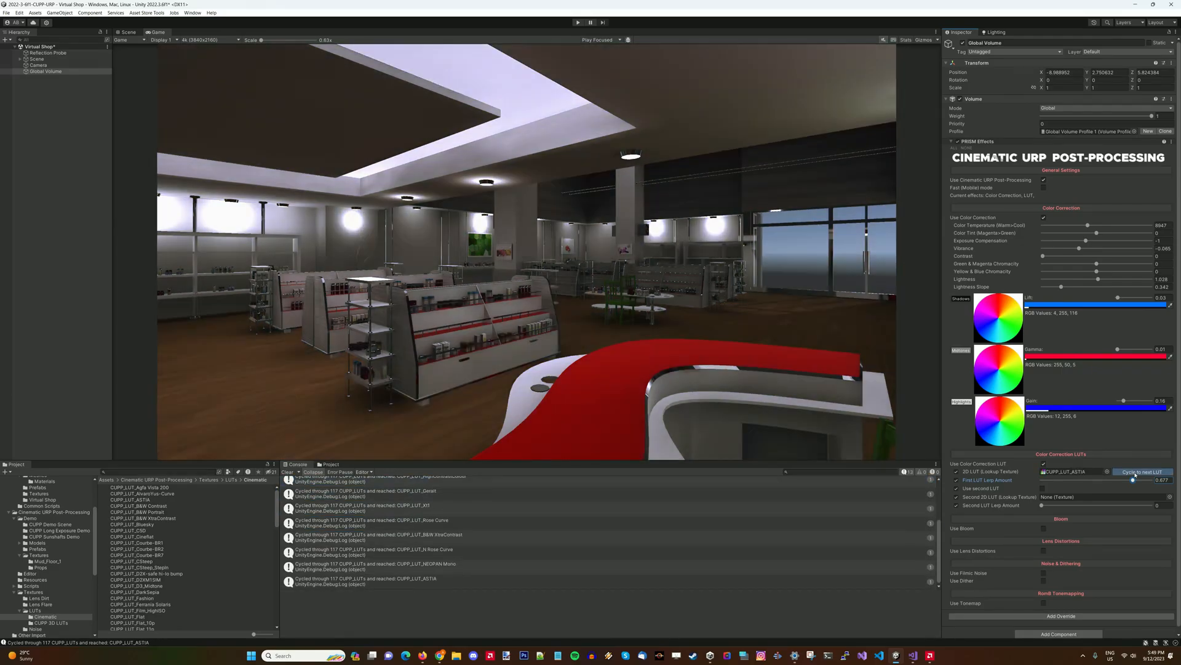
{"action": "left_click", "coordinate": [1135, 473]}
Step: Reduce the First LUT Lerp Amount to about 0.27 and clear the console log
{"action": "mouse_move", "coordinate": [1133, 480]}
{"action": "left_mouse_down"}
{"action": "mouse_move", "coordinate": [1093, 489]}
{"action": "mouse_move", "coordinate": [1113, 489]}
{"action": "left_mouse_up"}
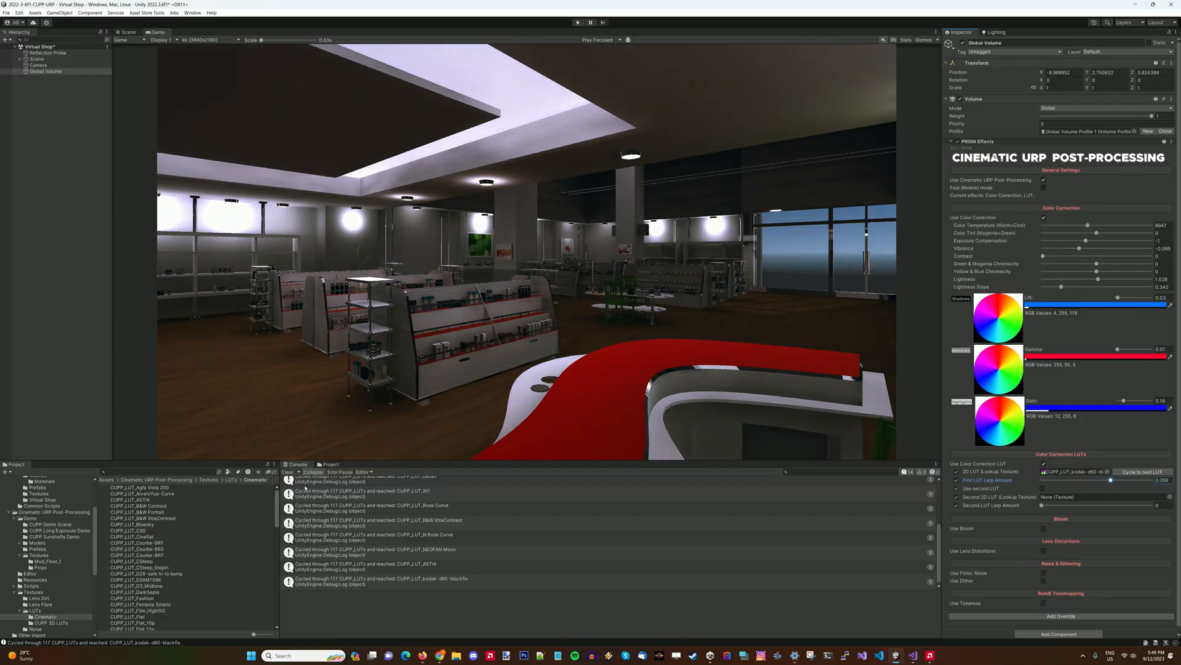
{"action": "left_click", "coordinate": [287, 472]}
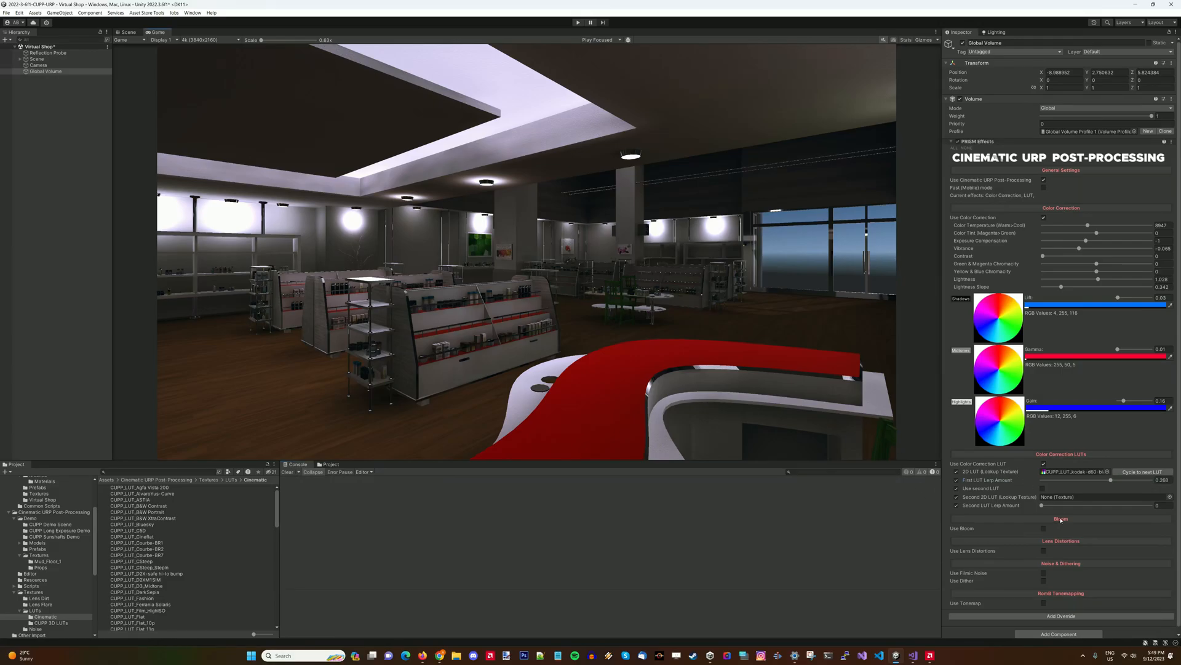
Step: Enable Bloom, turn off the HDR Bloom Intensity Slider option and raise Bloom Intensity to 5, checking the glow around the ceiling lights
{"action": "left_click", "coordinate": [1044, 528]}
{"action": "scroll", "coordinate": [1044, 529], "scroll_direction": "down", "scroll_amount": 2}
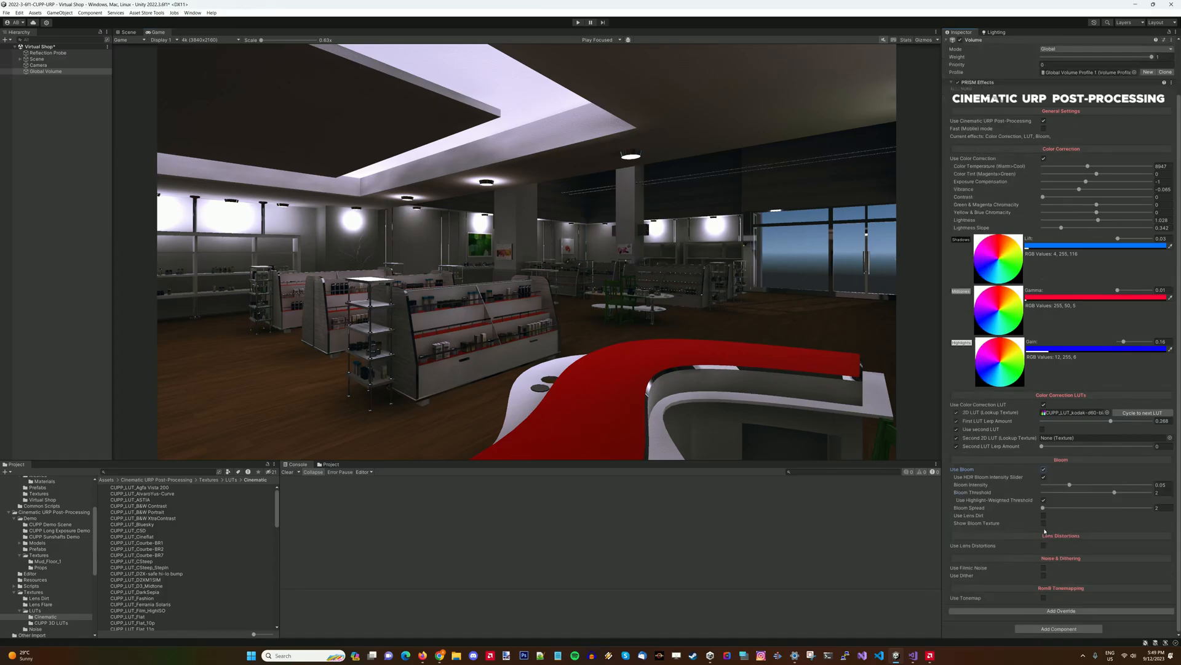
{"action": "left_click", "coordinate": [1044, 477]}
{"action": "left_click_drag", "start_coordinate": [1045, 485], "coordinate": [1170, 489]}
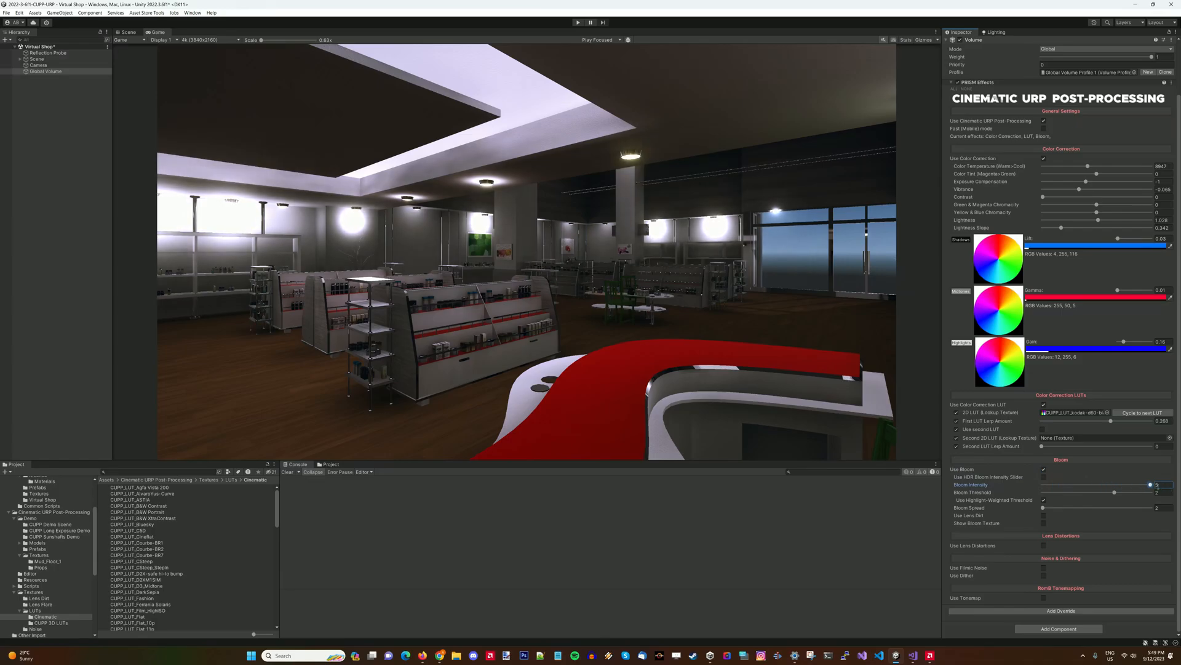
{"action": "scroll", "coordinate": [630, 134], "scroll_direction": "up", "scroll_amount": 10}
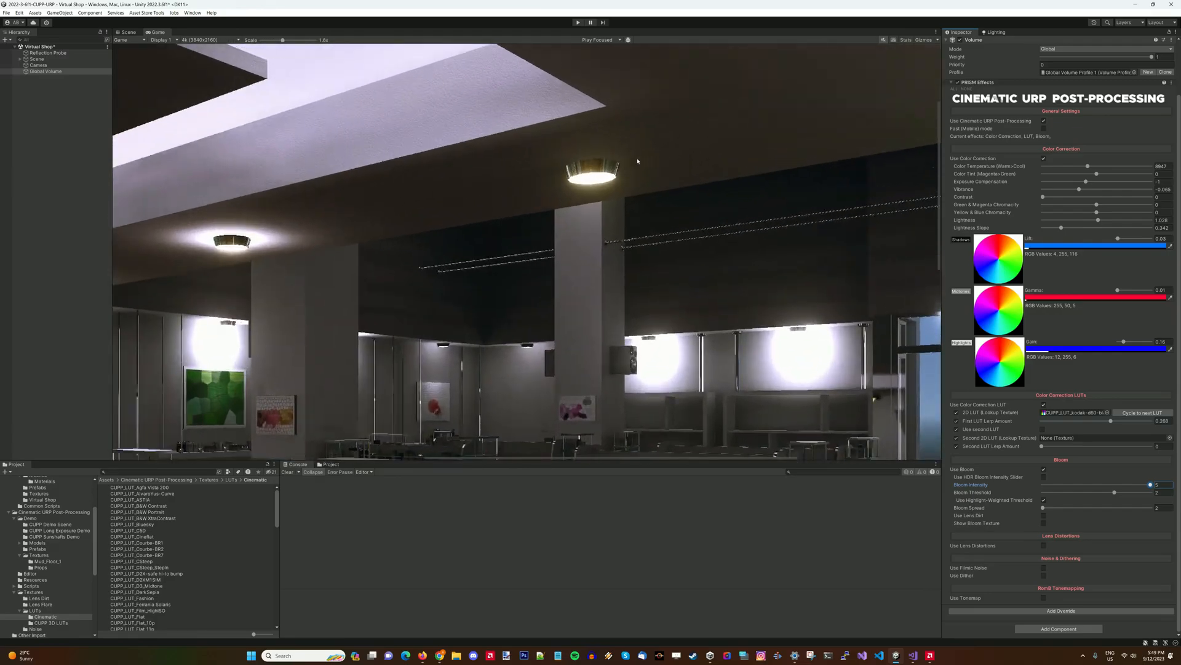
{"action": "mouse_move", "coordinate": [1150, 484]}
{"action": "left_mouse_down"}
{"action": "mouse_move", "coordinate": [1018, 484]}
{"action": "mouse_move", "coordinate": [1150, 484]}
{"action": "left_mouse_up"}
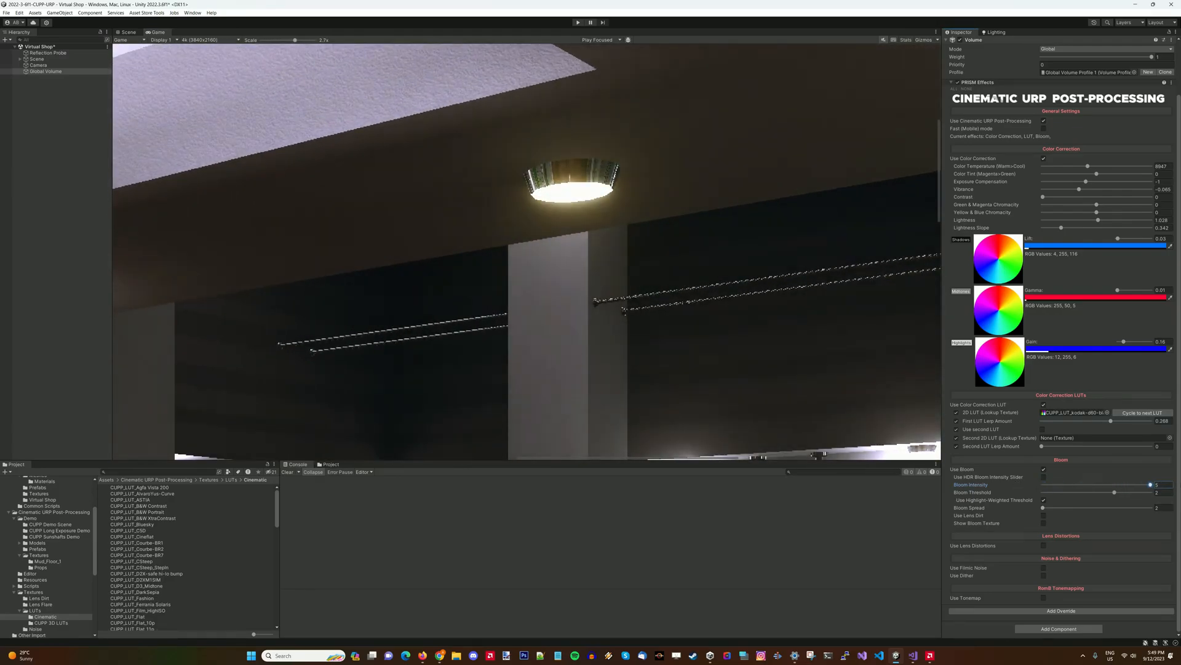
{"action": "scroll", "coordinate": [652, 291], "scroll_direction": "down", "scroll_amount": 10}
{"action": "scroll", "coordinate": [651, 290], "scroll_direction": "down", "scroll_amount": 1}
{"action": "left_click", "coordinate": [756, 341]}
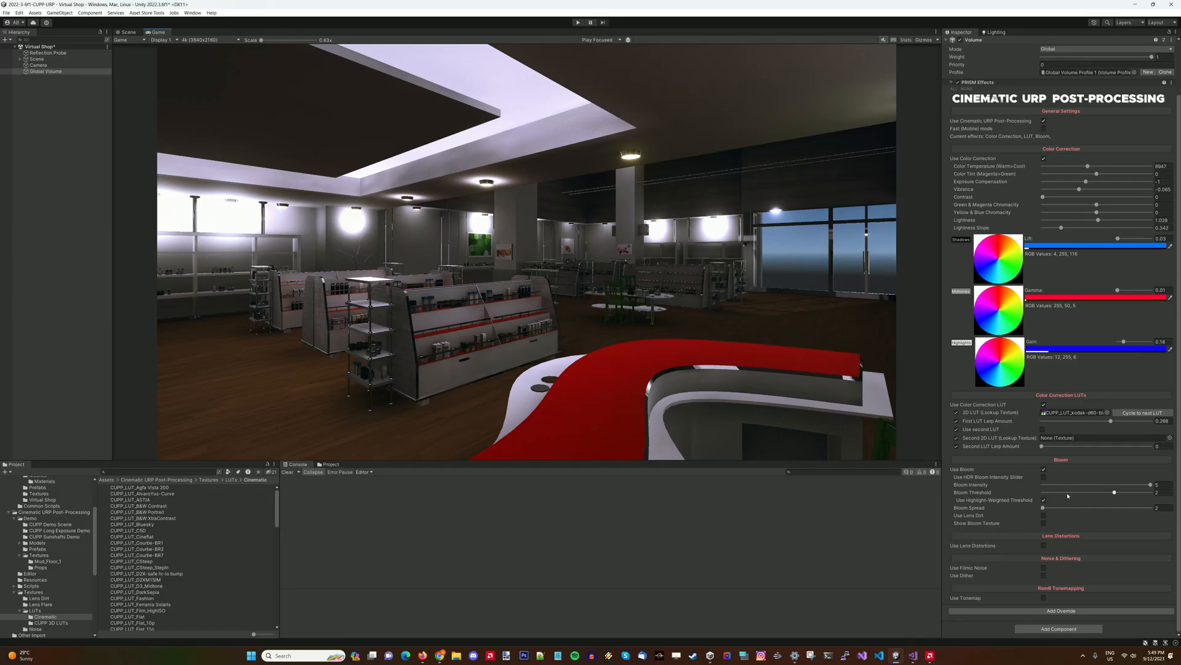
Step: Lower the Bloom Threshold to about 1.53 with Bloom Spread at 2, and briefly preview the bloom texture
{"action": "mouse_move", "coordinate": [1115, 493]}
{"action": "left_mouse_down"}
{"action": "mouse_move", "coordinate": [1069, 498]}
{"action": "mouse_move", "coordinate": [1098, 500]}
{"action": "left_mouse_up"}
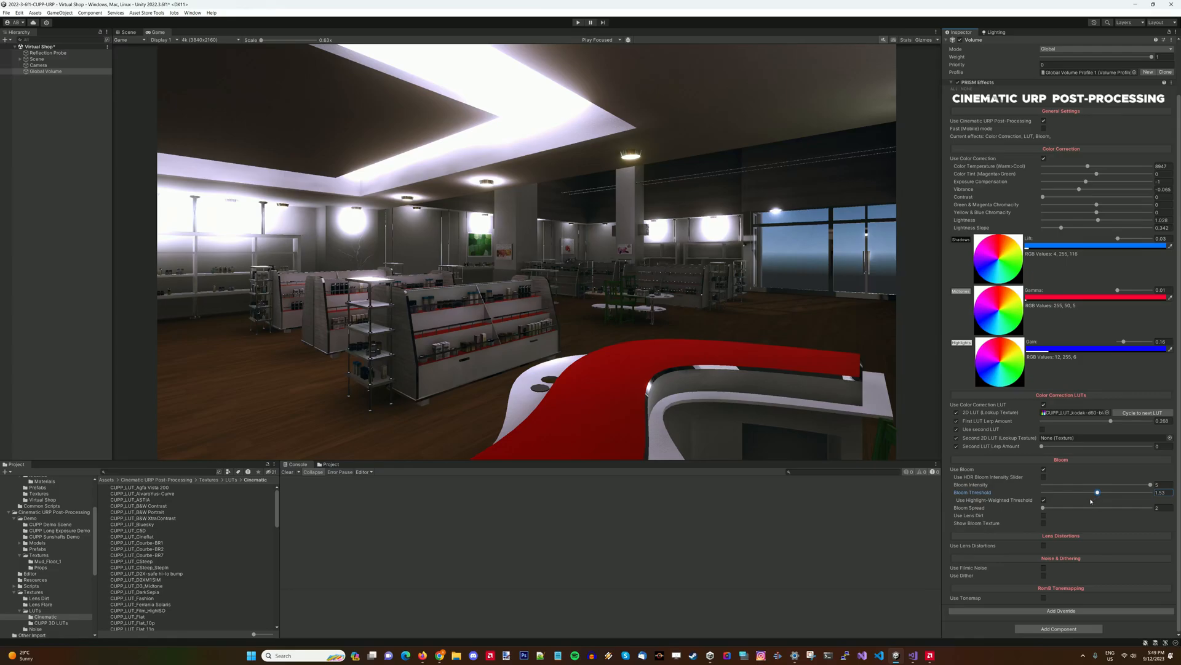
{"action": "mouse_move", "coordinate": [1048, 509]}
{"action": "left_mouse_down"}
{"action": "mouse_move", "coordinate": [1176, 523]}
{"action": "mouse_move", "coordinate": [1042, 523]}
{"action": "left_mouse_up"}
{"action": "left_click", "coordinate": [720, 396]}
{"action": "left_click", "coordinate": [1043, 524]}
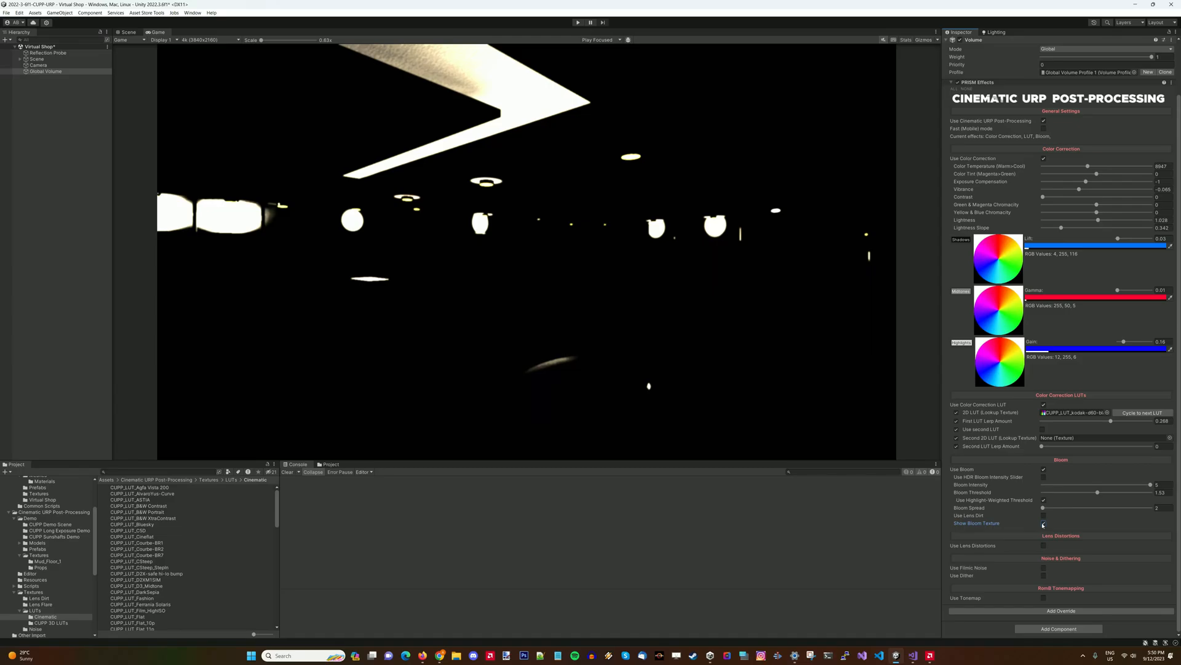
{"action": "left_click", "coordinate": [1042, 523]}
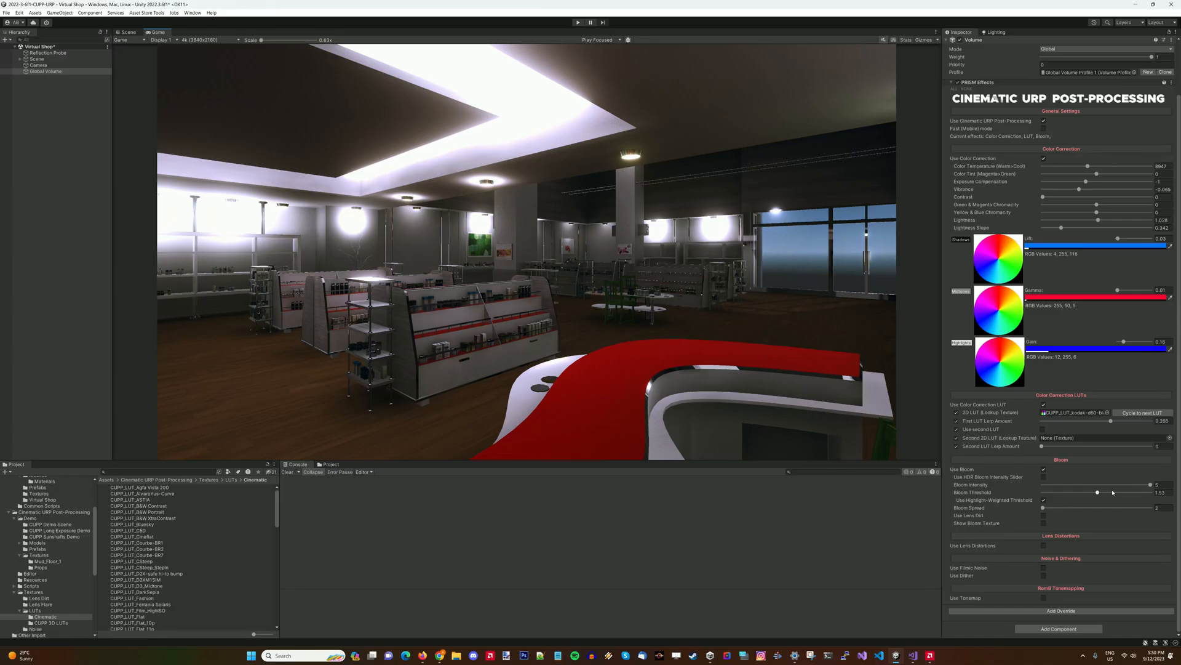
Step: Enable Lens Distortions and set the Vignette Strength to about 1.1
{"action": "left_click", "coordinate": [1043, 547]}
{"action": "scroll", "coordinate": [1085, 533], "scroll_direction": "down", "scroll_amount": 2}
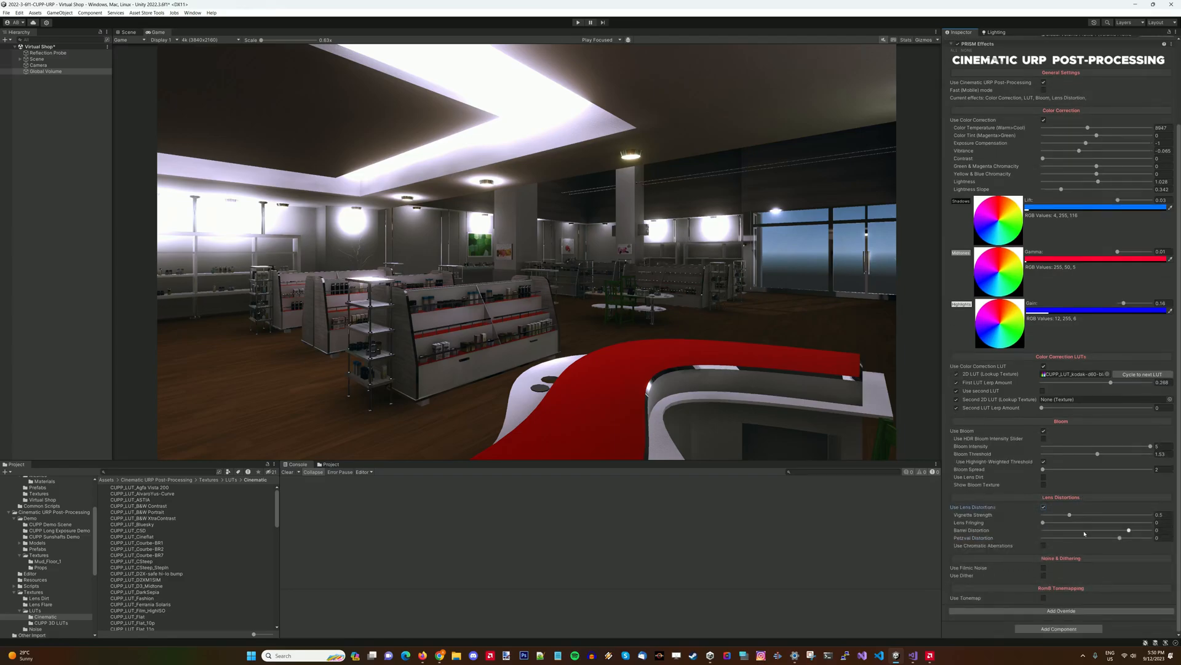
{"action": "left_click_drag", "start_coordinate": [1069, 515], "coordinate": [1104, 522]}
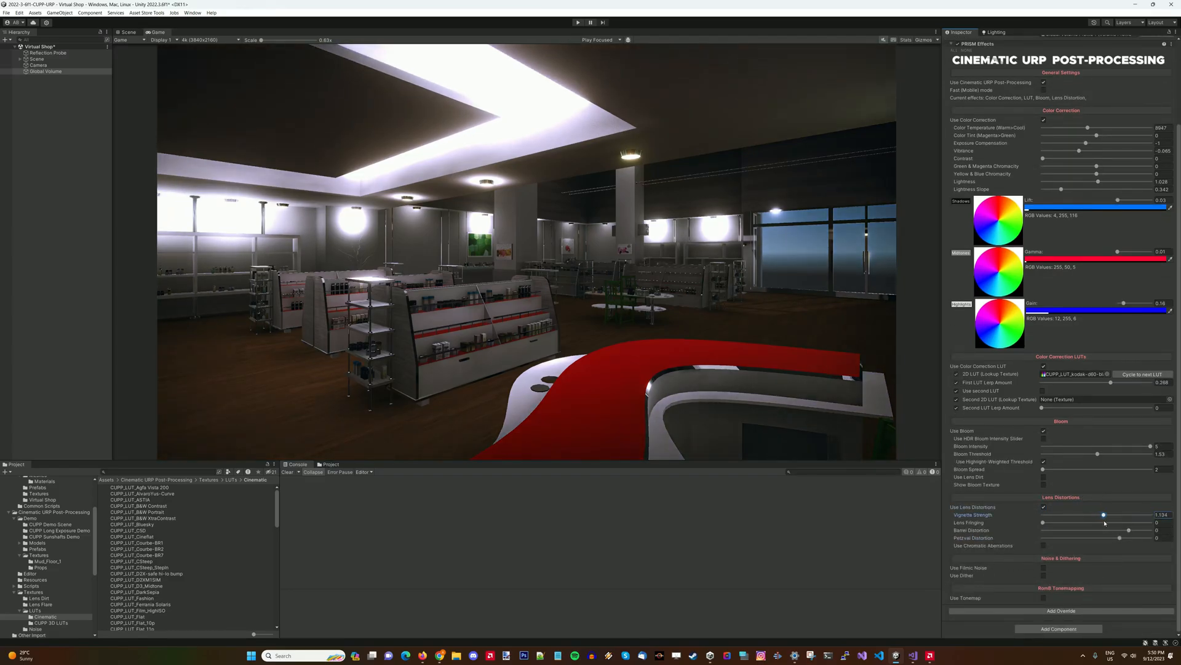
Step: Try a Lens Fringing of 0.1 and inspect its effect up close on the glass doors
{"action": "left_click", "coordinate": [1041, 525]}
{"action": "scroll", "coordinate": [877, 279], "scroll_direction": "up", "scroll_amount": 8}
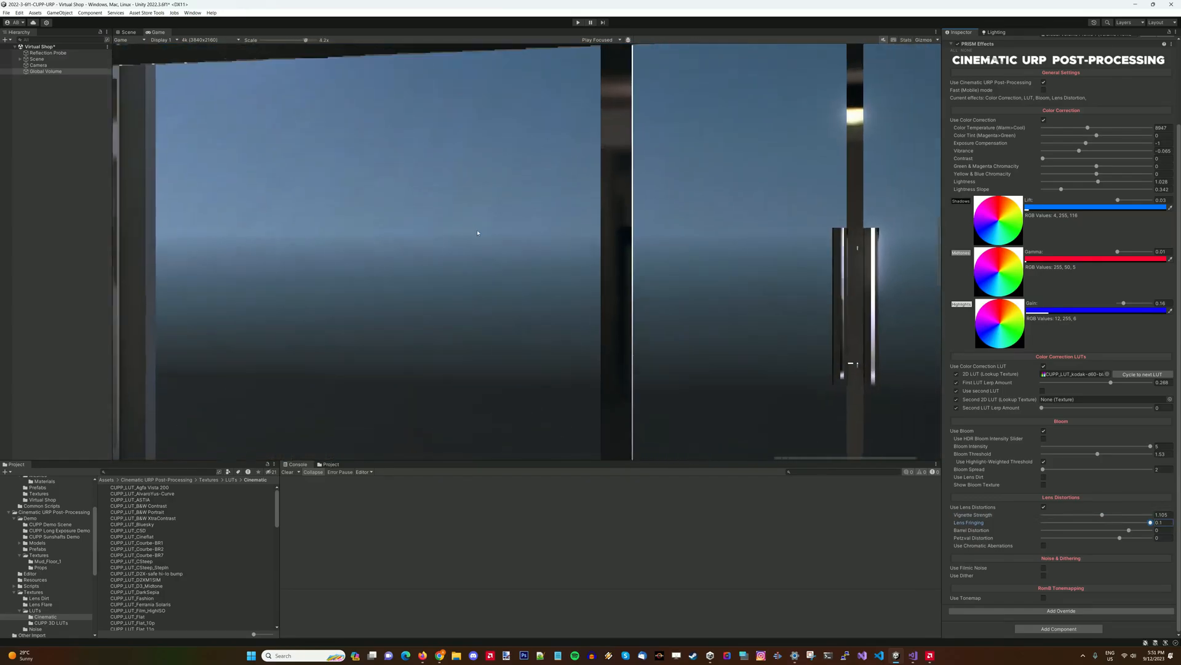
{"action": "scroll", "coordinate": [635, 235], "scroll_direction": "down", "scroll_amount": 2}
{"action": "scroll", "coordinate": [894, 275], "scroll_direction": "up", "scroll_amount": 6}
{"action": "scroll", "coordinate": [517, 292], "scroll_direction": "up", "scroll_amount": 4}
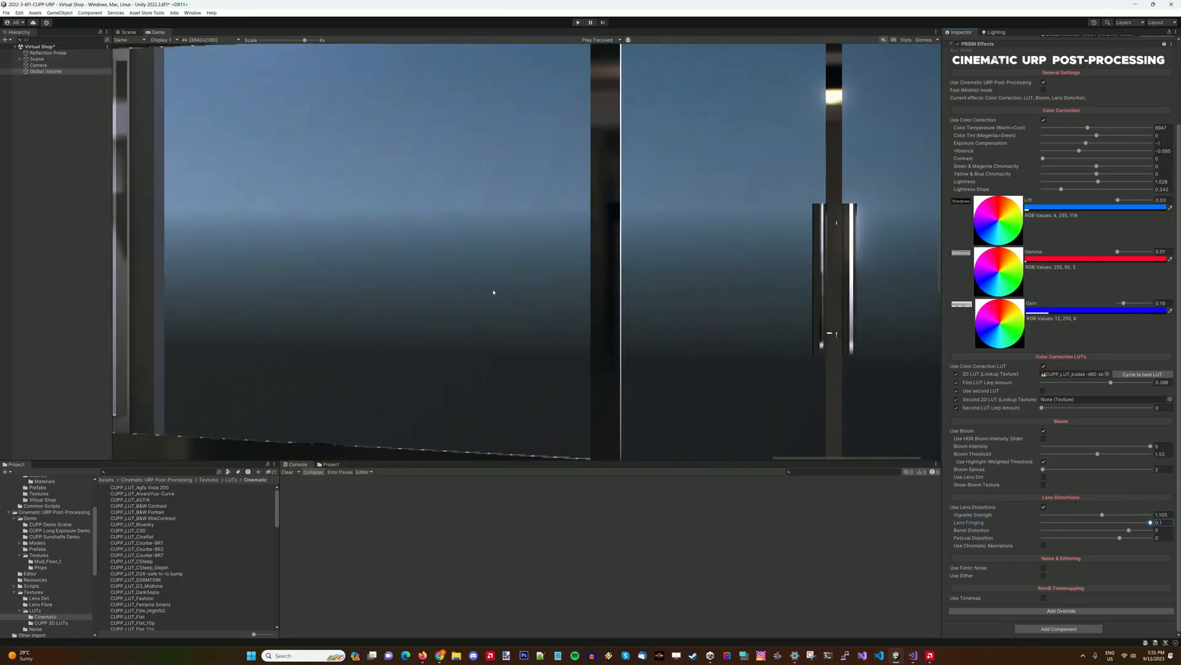
{"action": "scroll", "coordinate": [480, 284], "scroll_direction": "down", "scroll_amount": 5}
{"action": "scroll", "coordinate": [616, 275], "scroll_direction": "down", "scroll_amount": 1}
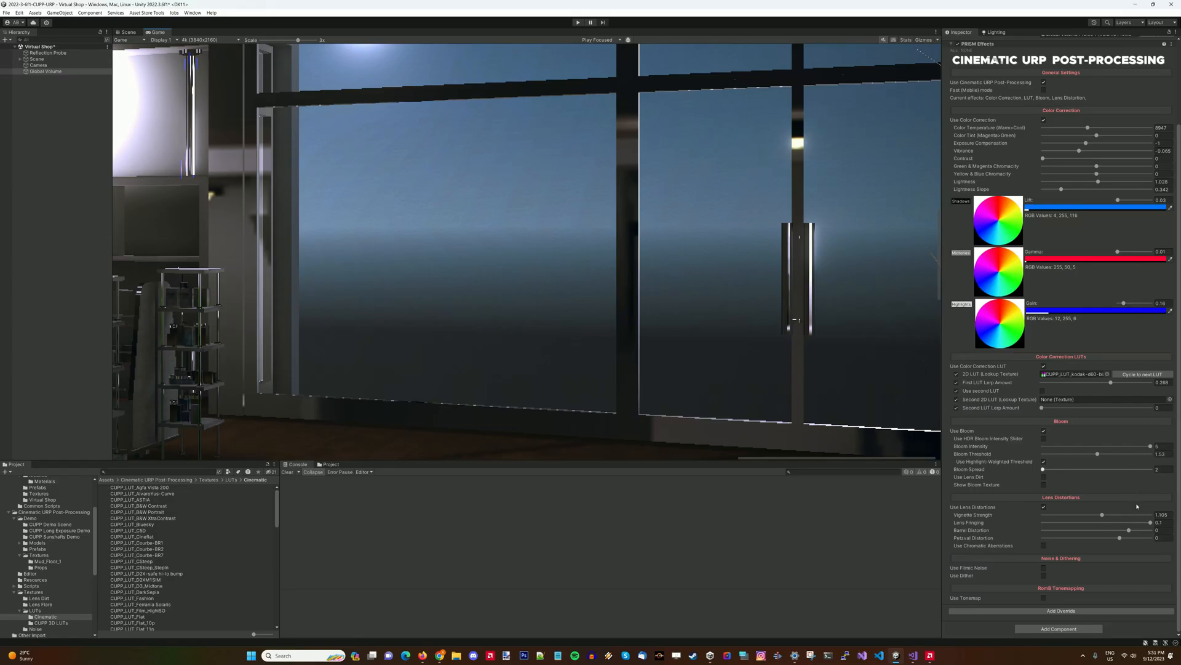
Step: Reduce Lens Fringing to about 0.021, checking the edges around the window frame
{"action": "left_click_drag", "start_coordinate": [1143, 525], "coordinate": [1073, 527]}
{"action": "scroll", "coordinate": [264, 182], "scroll_direction": "up", "scroll_amount": 6}
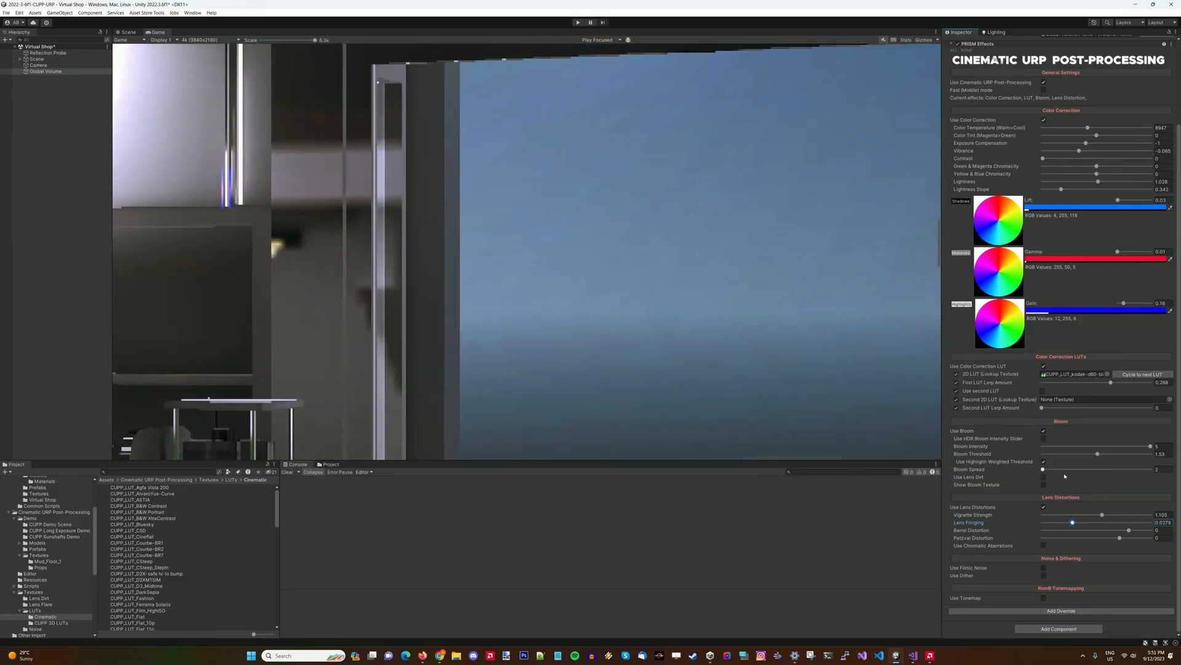
{"action": "left_click_drag", "start_coordinate": [1075, 524], "coordinate": [1066, 525]}
{"action": "scroll", "coordinate": [751, 422], "scroll_direction": "down", "scroll_amount": 10}
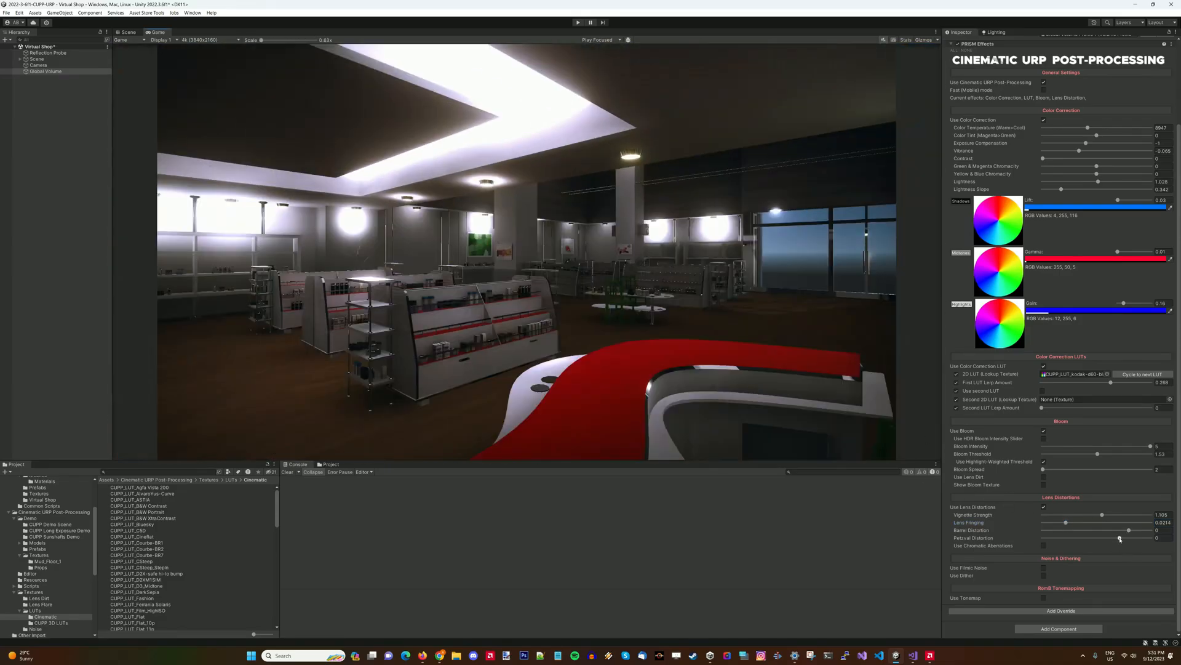
Step: Try the Petzval Distortion but leave it at 0, and enable Chromatic Aberrations with both dials raised slightly
{"action": "left_click_drag", "start_coordinate": [1120, 539], "coordinate": [1129, 535]}
{"action": "left_click", "coordinate": [1044, 546]}
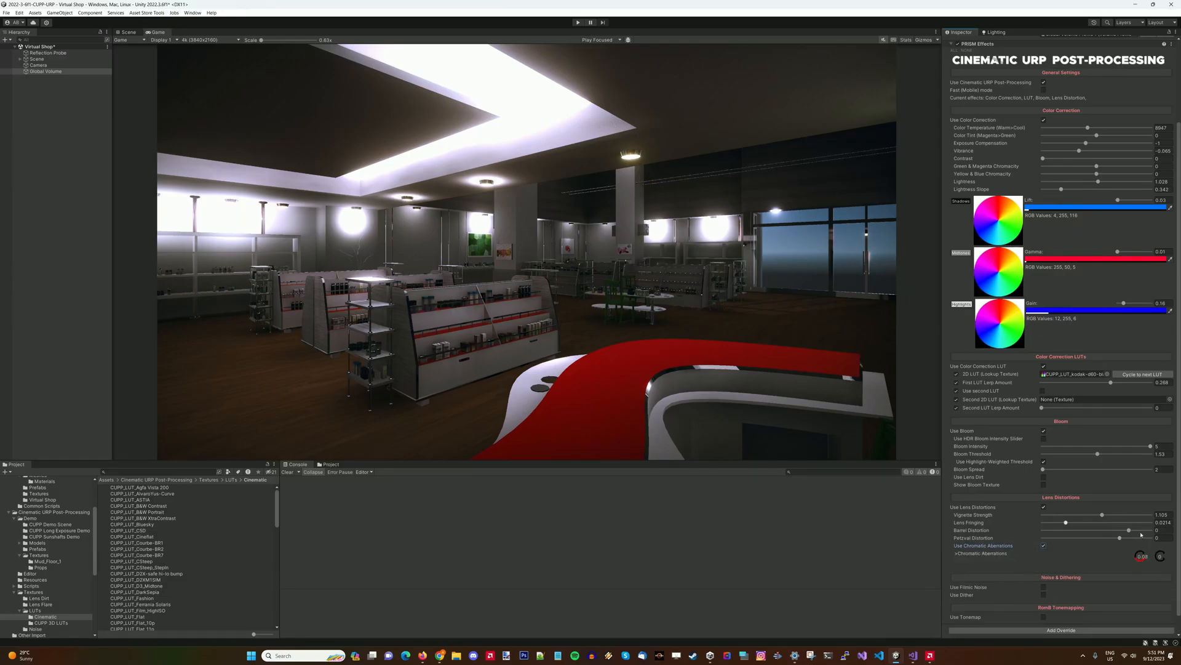
{"action": "left_click_drag", "start_coordinate": [1162, 558], "coordinate": [1156, 534]}
{"action": "left_click", "coordinate": [774, 419]}
{"action": "left_click", "coordinate": [1162, 560]}
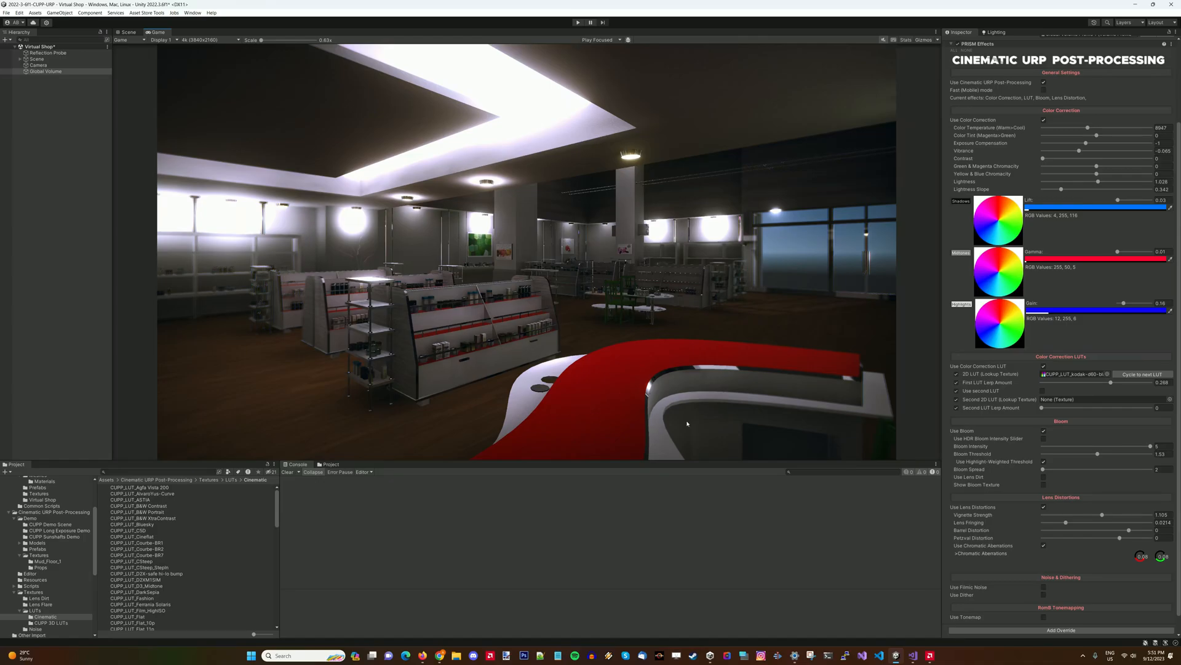
Step: Fine-tune the green Chromatic Aberrations dial while comparing the blurred outer edges of the red counter up close
{"action": "scroll", "coordinate": [773, 323], "scroll_direction": "up", "scroll_amount": 6}
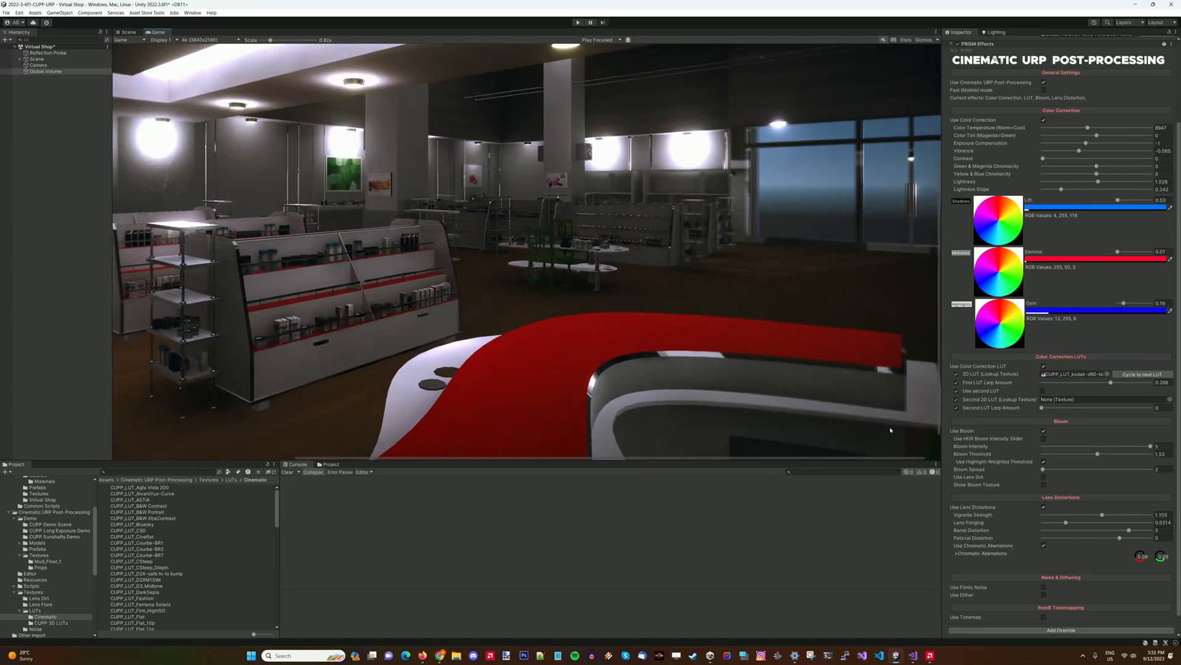
{"action": "scroll", "coordinate": [916, 419], "scroll_direction": "up", "scroll_amount": 4}
{"action": "scroll", "coordinate": [596, 301], "scroll_direction": "down", "scroll_amount": 3}
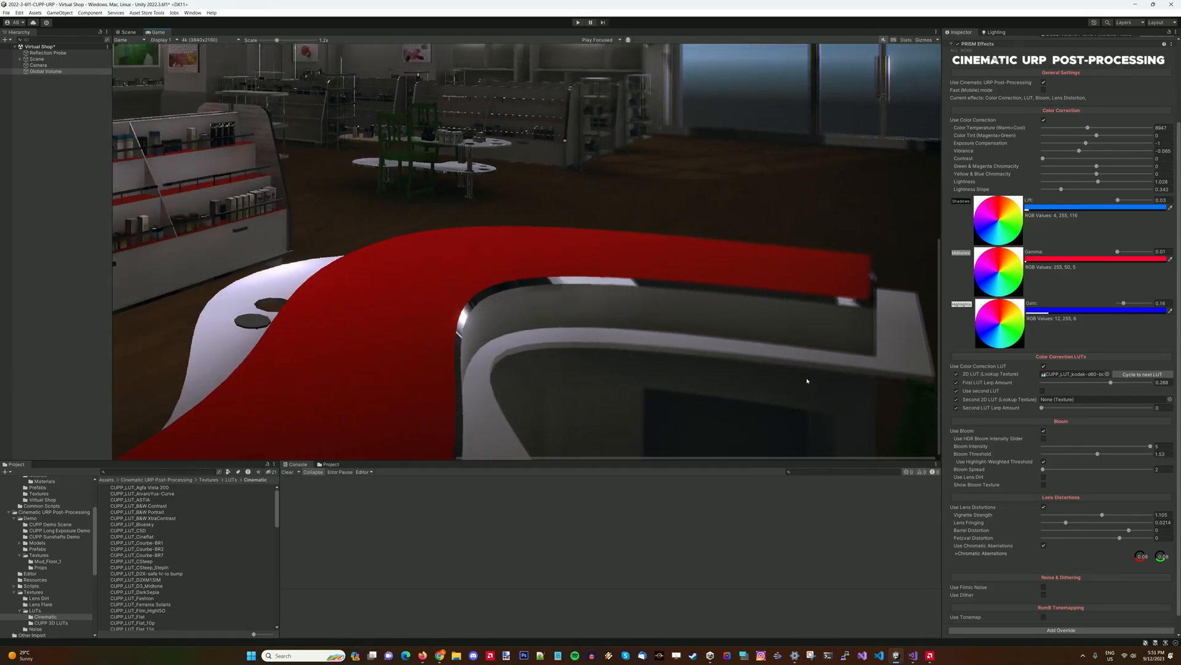
{"action": "scroll", "coordinate": [787, 354], "scroll_direction": "down", "scroll_amount": 5}
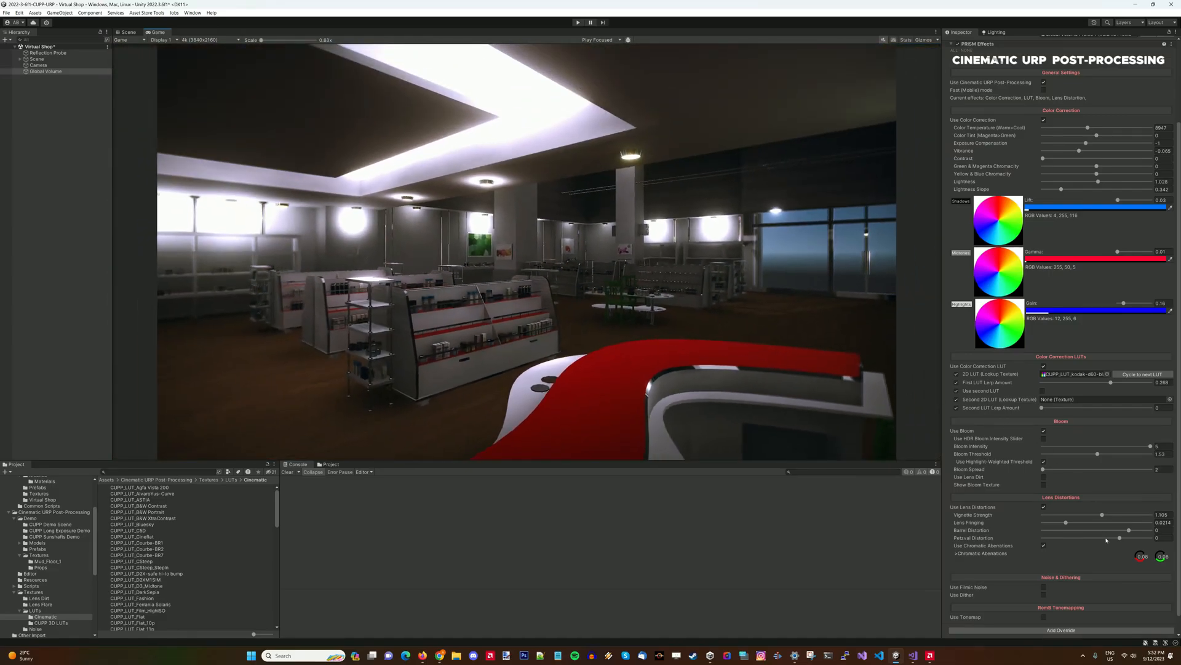
{"action": "scroll", "coordinate": [1064, 510], "scroll_direction": "down", "scroll_amount": 1}
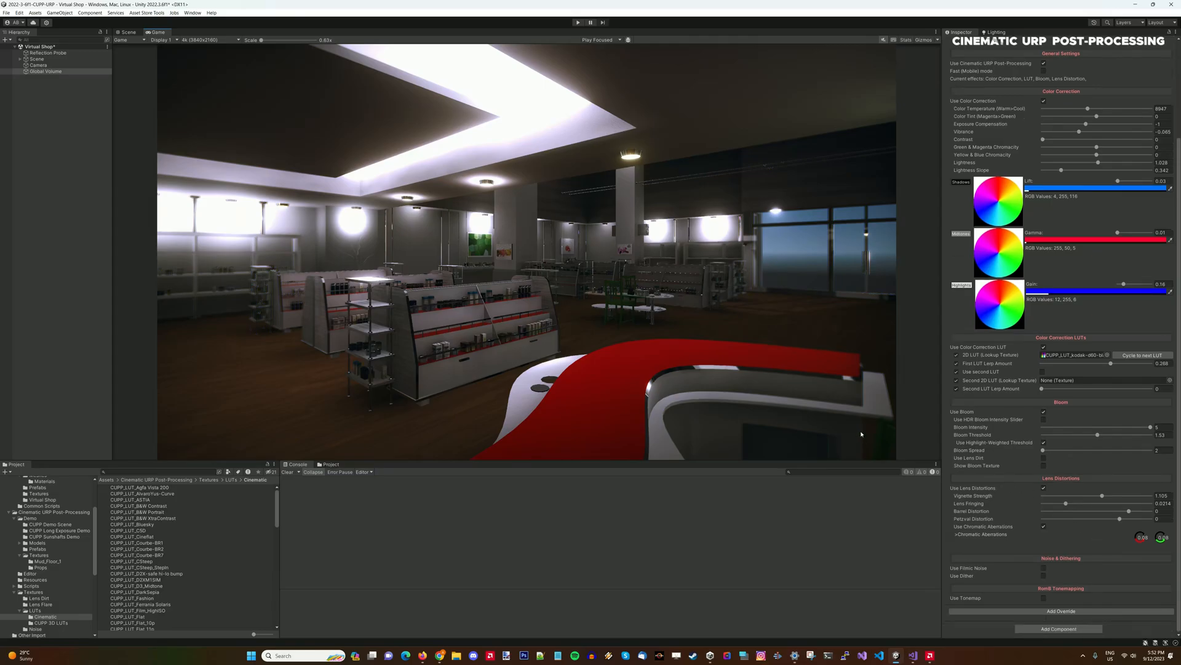
{"action": "left_click_drag", "start_coordinate": [1161, 537], "coordinate": [1170, 640]}
{"action": "scroll", "coordinate": [906, 435], "scroll_direction": "up", "scroll_amount": 5}
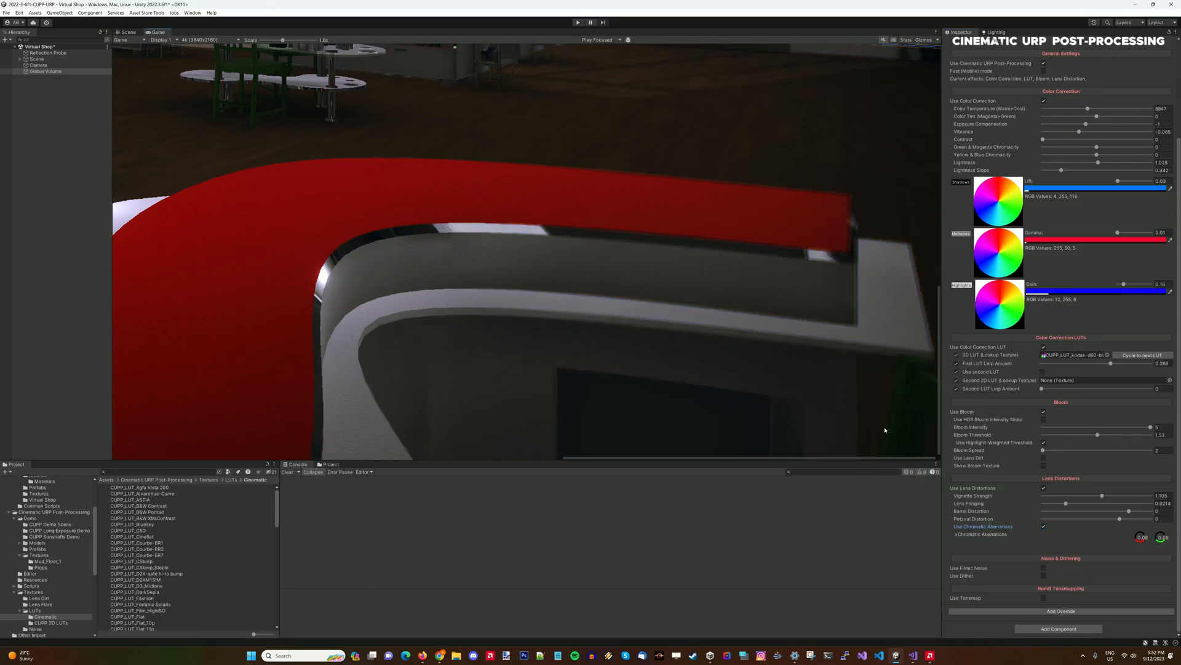
{"action": "scroll", "coordinate": [843, 378], "scroll_direction": "down", "scroll_amount": 5}
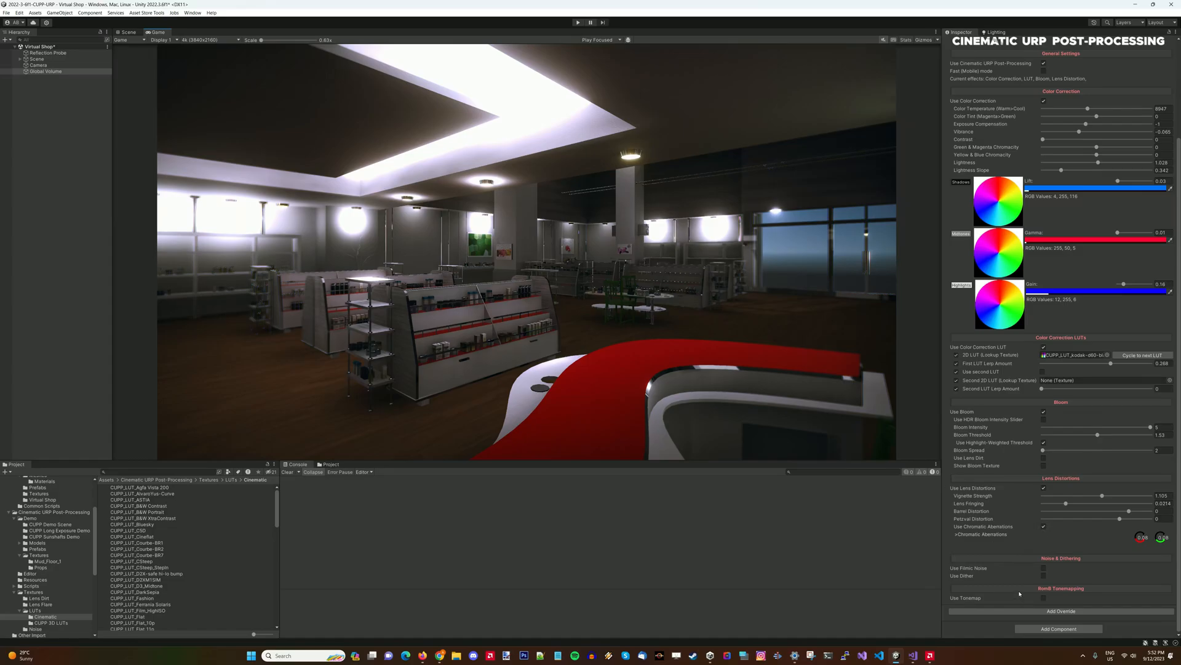
Step: Enable Filmic Noise and try it with Noise Intensity at 15 and Sensor Pixel Size at its maximum
{"action": "left_click", "coordinate": [1044, 569]}
{"action": "scroll", "coordinate": [1062, 550], "scroll_direction": "down", "scroll_amount": 2}
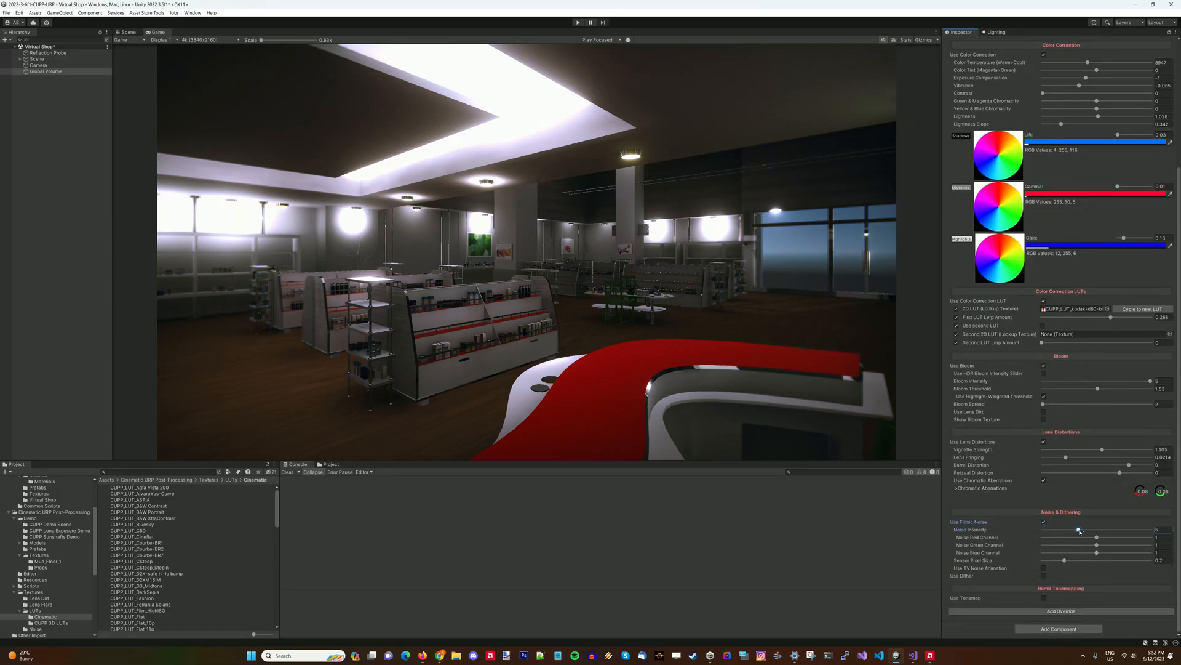
{"action": "left_click_drag", "start_coordinate": [1155, 534], "coordinate": [1121, 534]}
{"action": "left_click", "coordinate": [704, 400]}
{"action": "left_click_drag", "start_coordinate": [1071, 561], "coordinate": [1156, 568]}
{"action": "left_click", "coordinate": [745, 379]}
{"action": "scroll", "coordinate": [1014, 524], "scroll_direction": "up", "scroll_amount": 4}
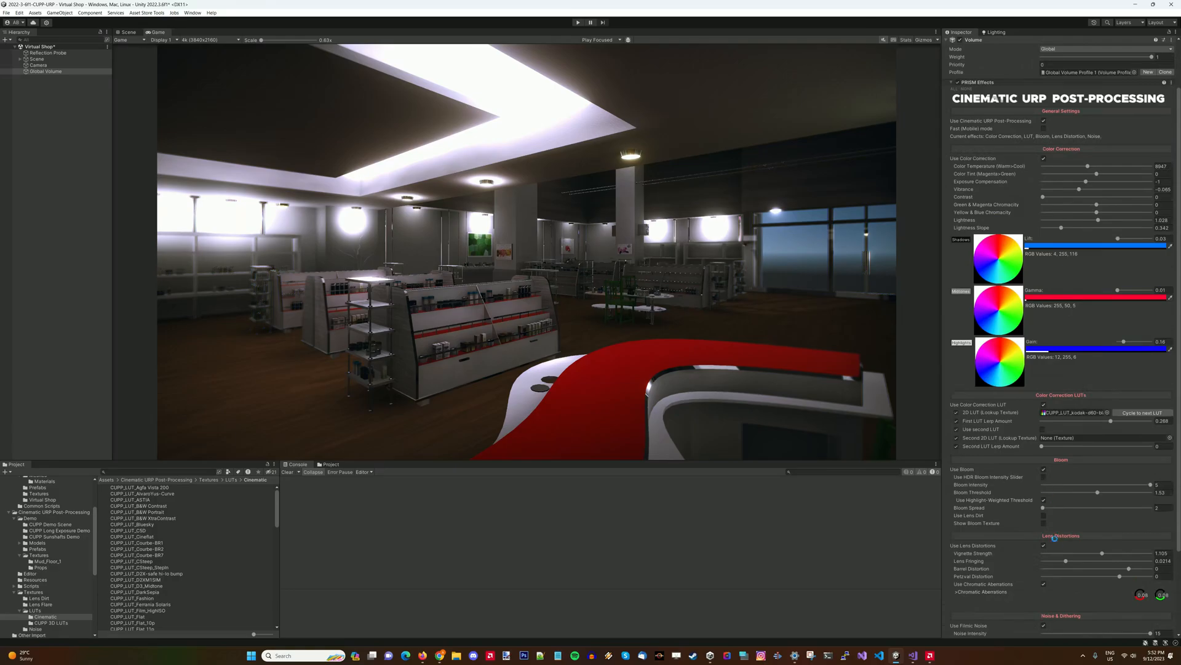
{"action": "scroll", "coordinate": [1064, 550], "scroll_direction": "down", "scroll_amount": 4}
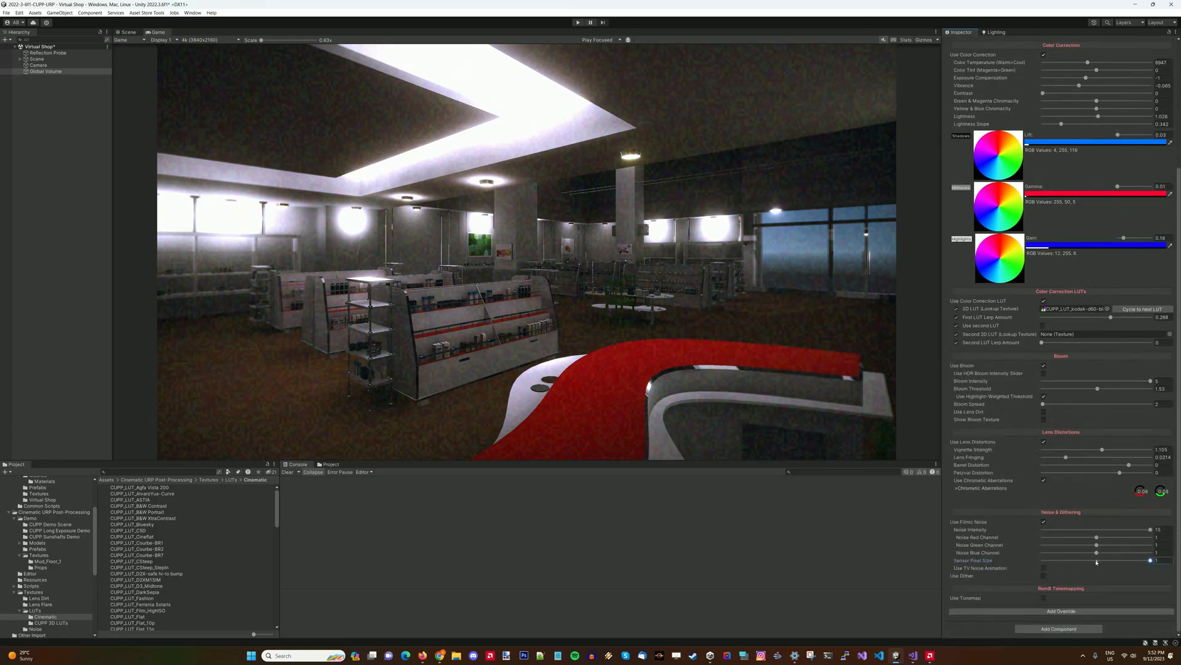
Step: Tone down the filmic noise to a Sensor Pixel Size of about 0.196 and a Noise Intensity of 6
{"action": "left_click", "coordinate": [1065, 560]}
{"action": "left_click_drag", "start_coordinate": [1068, 571], "coordinate": [1067, 570]}
{"action": "left_click_drag", "start_coordinate": [1114, 530], "coordinate": [1101, 530]}
{"action": "left_click", "coordinate": [813, 441]}
{"action": "left_click_drag", "start_coordinate": [1100, 530], "coordinate": [1078, 533]}
{"action": "left_click", "coordinate": [1094, 533]}
{"action": "left_click", "coordinate": [745, 417]}
{"action": "left_click_drag", "start_coordinate": [1090, 534], "coordinate": [1084, 531]}
{"action": "left_click", "coordinate": [724, 416]}
Step: Raise the color correction Lightness to about 1.07, and enable Dither with a reduced Dither Bit Depth
{"action": "mouse_move", "coordinate": [1099, 117]}
{"action": "left_mouse_down"}
{"action": "mouse_move", "coordinate": [1082, 118]}
{"action": "mouse_move", "coordinate": [1100, 119]}
{"action": "left_mouse_up"}
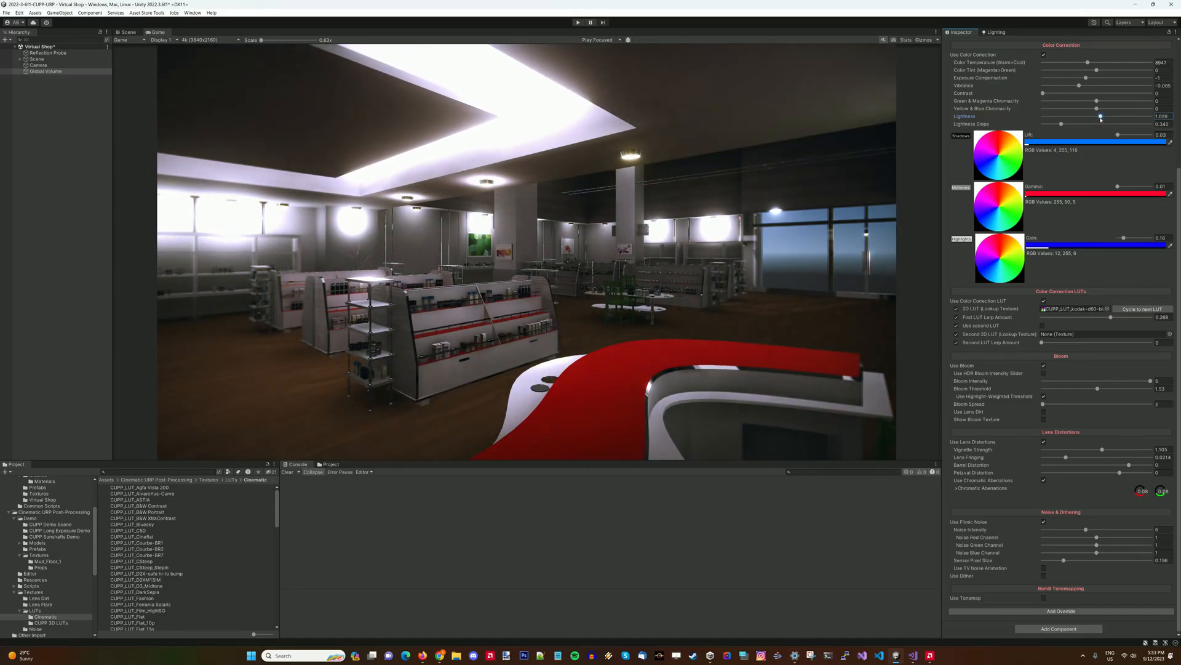
{"action": "left_click", "coordinate": [823, 207]}
{"action": "left_click", "coordinate": [1043, 575]}
{"action": "left_click_drag", "start_coordinate": [1145, 586], "coordinate": [1070, 591]}
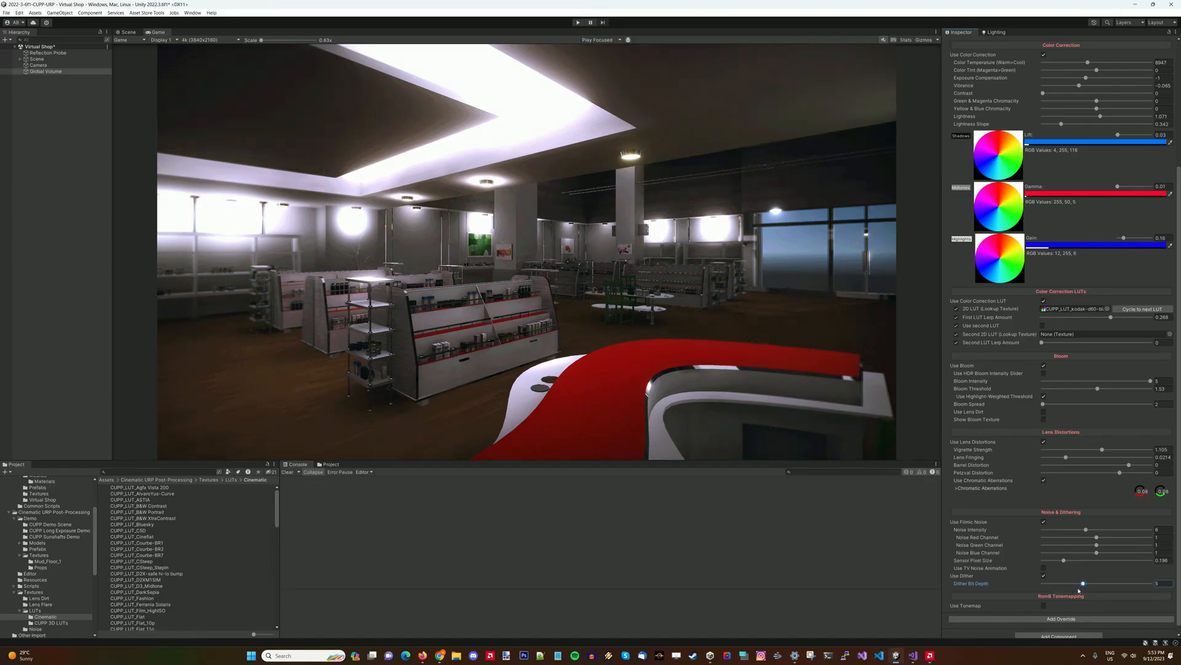
Step: Turn Dither off after trying a different bit depth, and enable the tonemap with a Gamma Value of about 0.09
{"action": "left_click_drag", "start_coordinate": [1092, 589], "coordinate": [1158, 586]}
{"action": "left_click", "coordinate": [1043, 575]}
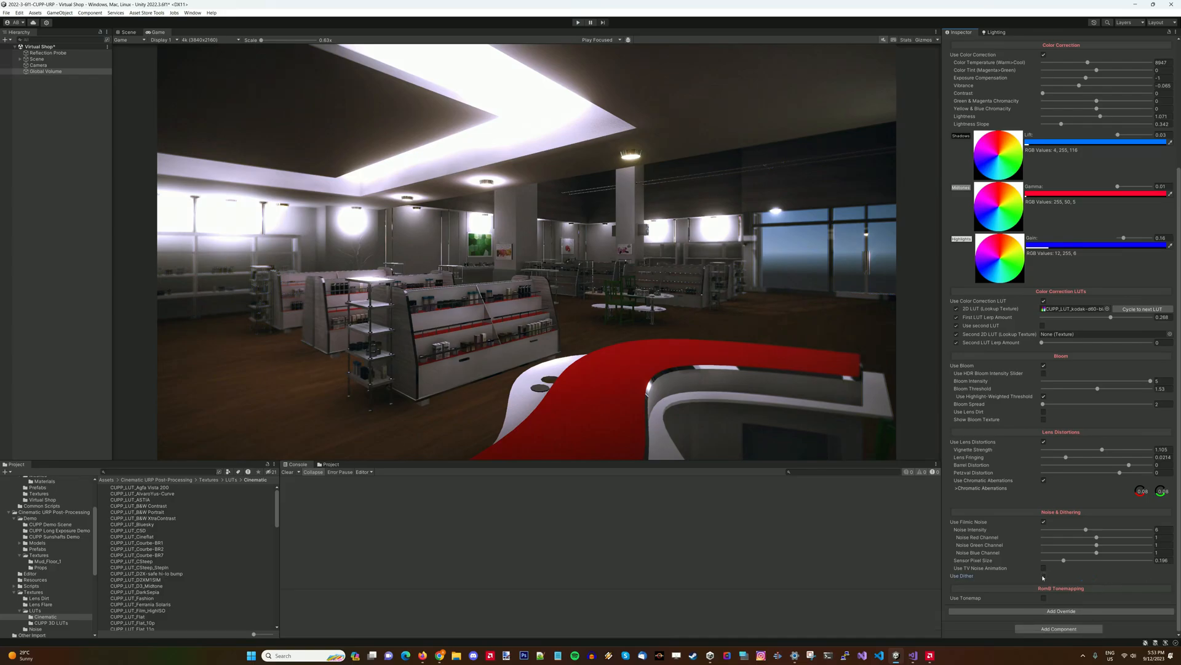
{"action": "left_click", "coordinate": [1044, 598]}
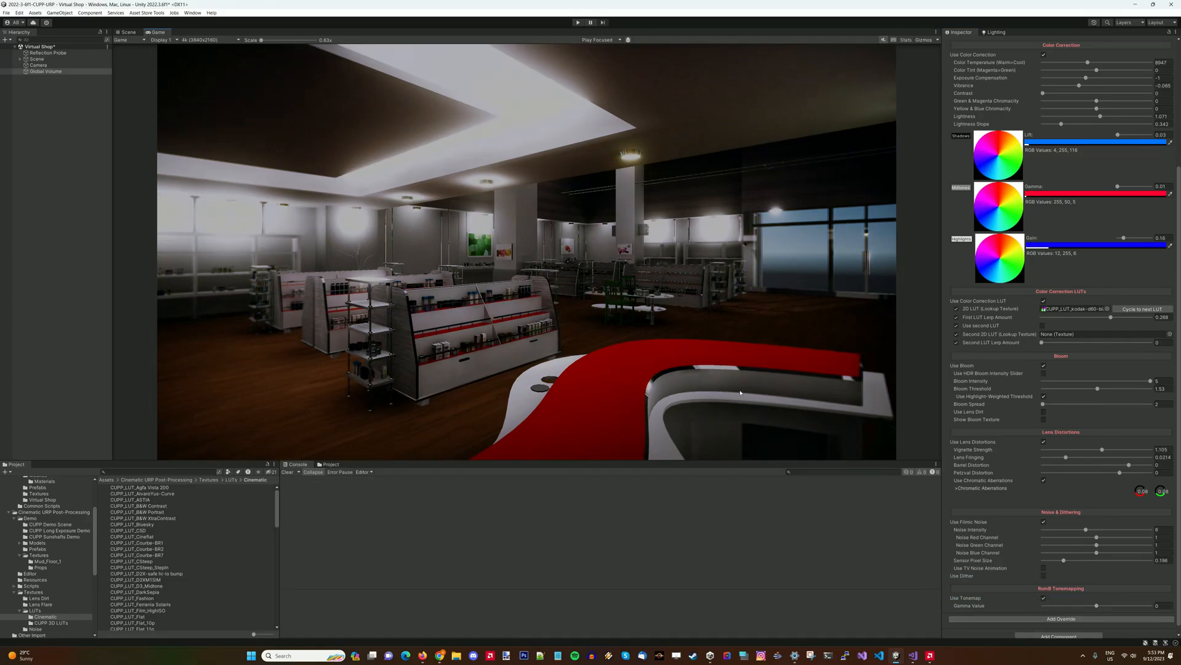
{"action": "mouse_move", "coordinate": [1096, 605]}
{"action": "left_mouse_down"}
{"action": "mouse_move", "coordinate": [1123, 606]}
{"action": "mouse_move", "coordinate": [1107, 607]}
{"action": "left_mouse_up"}
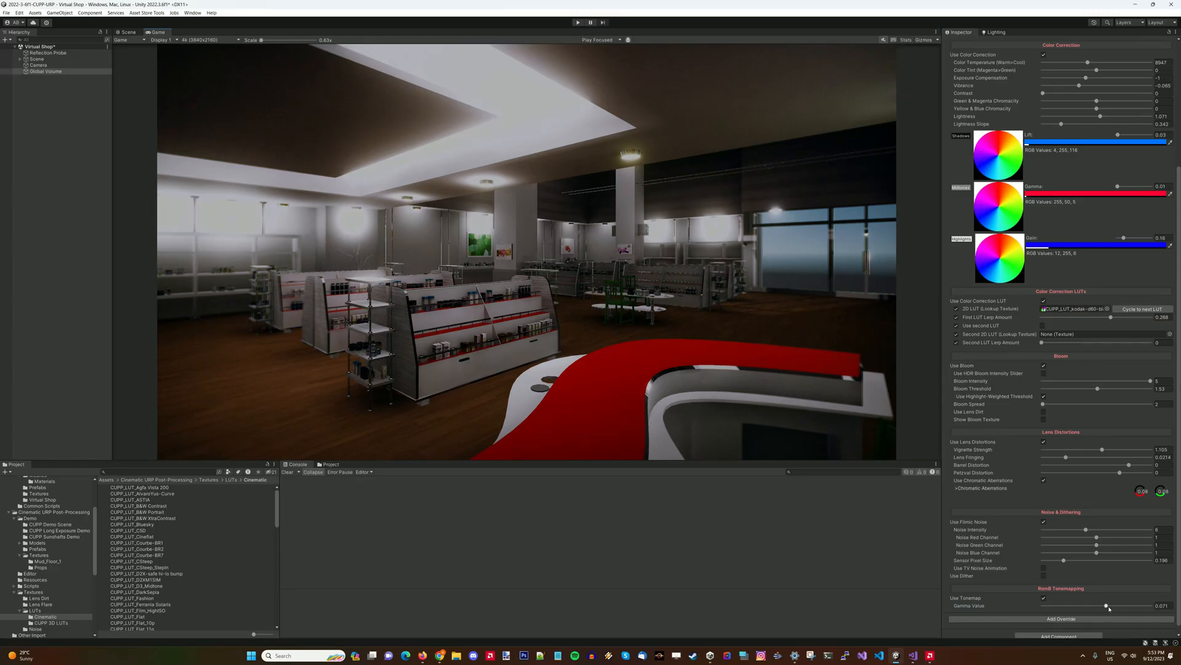
{"action": "left_click_drag", "start_coordinate": [1107, 606], "coordinate": [1110, 607]}
{"action": "left_click", "coordinate": [692, 351]}
{"action": "left_click", "coordinate": [747, 408]}
Step: Add the CUPP PRISM Sharpen override to the volume and try its Intensity at 1 on the product shelves
{"action": "scroll", "coordinate": [1065, 621], "scroll_direction": "up", "scroll_amount": 1}
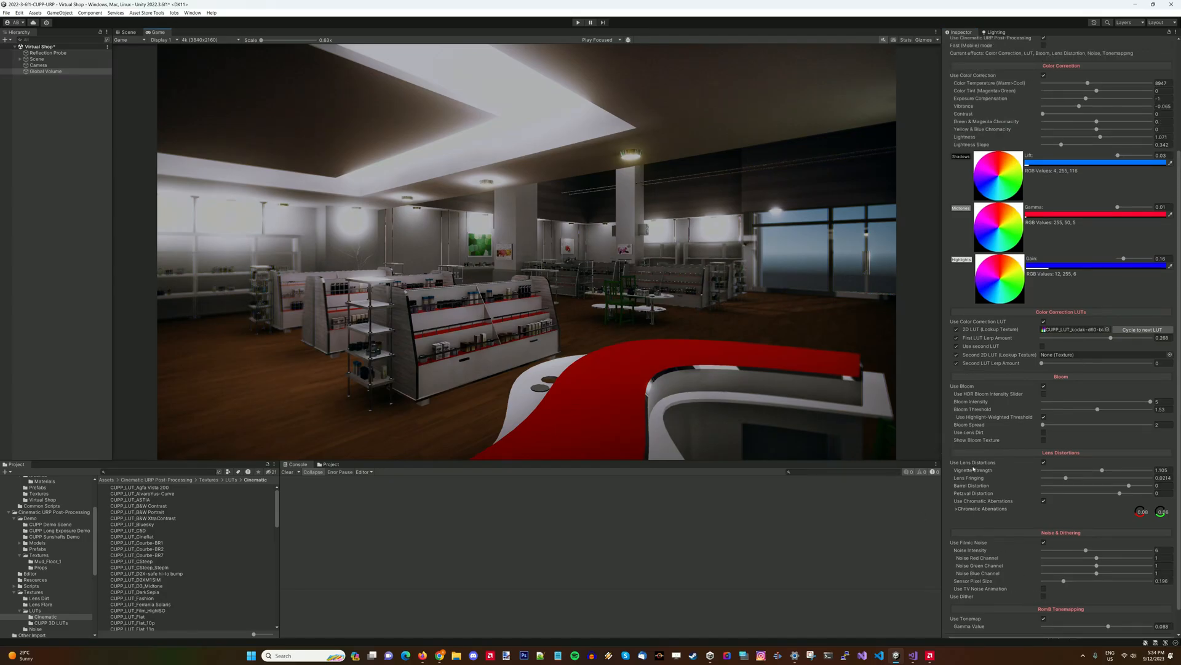
{"action": "scroll", "coordinate": [1059, 554], "scroll_direction": "down", "scroll_amount": 2}
{"action": "left_click", "coordinate": [1056, 612]}
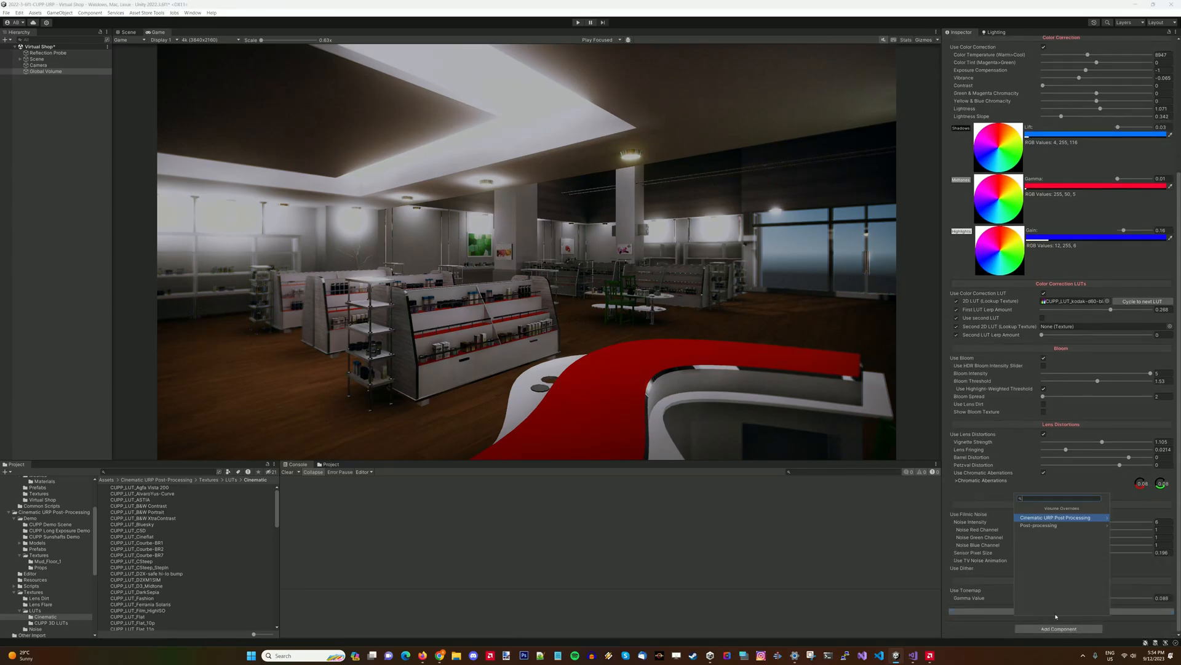
{"action": "left_click", "coordinate": [1052, 517]}
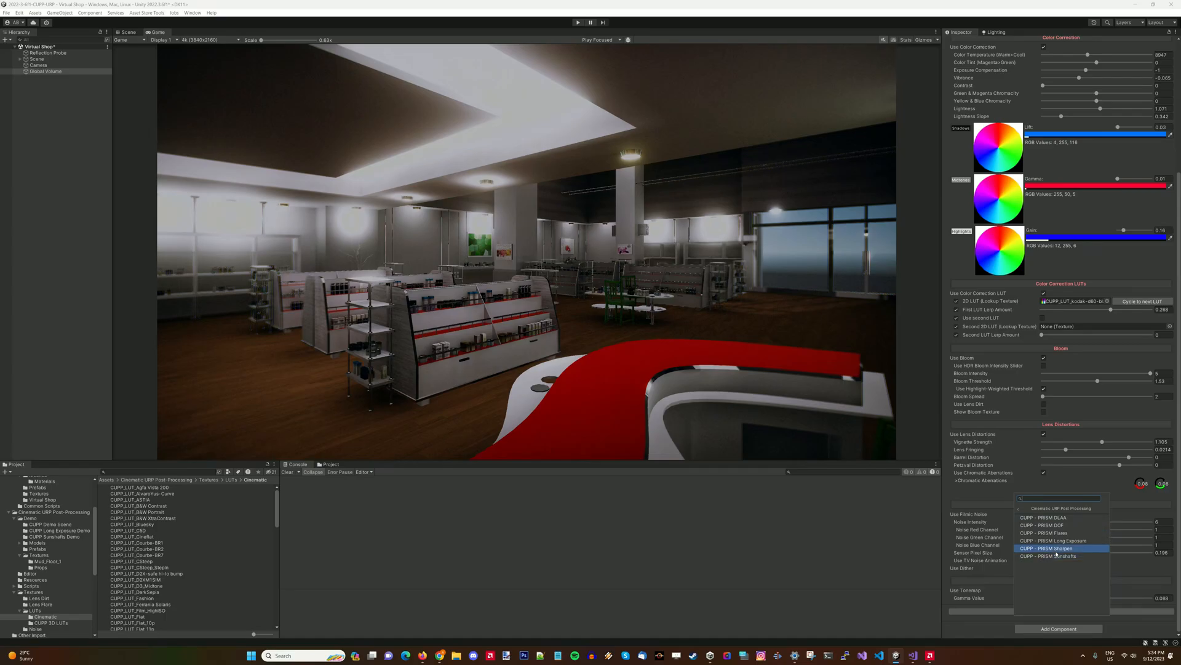
{"action": "scroll", "coordinate": [386, 366], "scroll_direction": "up", "scroll_amount": 10}
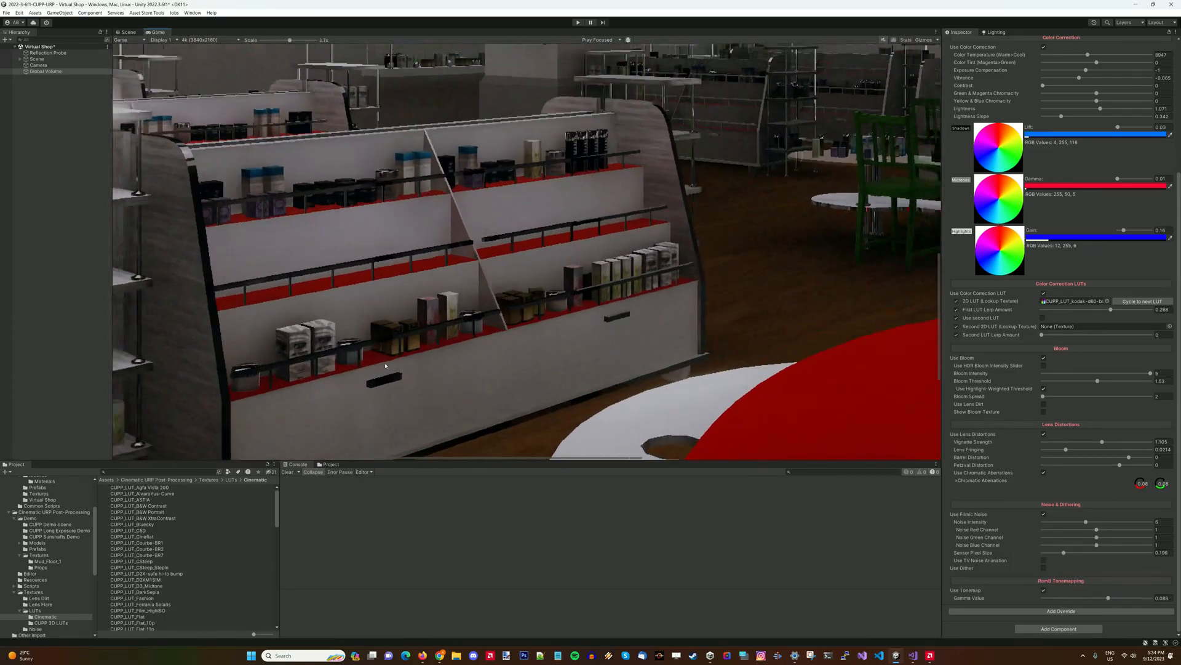
{"action": "scroll", "coordinate": [386, 366], "scroll_direction": "up", "scroll_amount": 3}
{"action": "left_click", "coordinate": [1061, 611]}
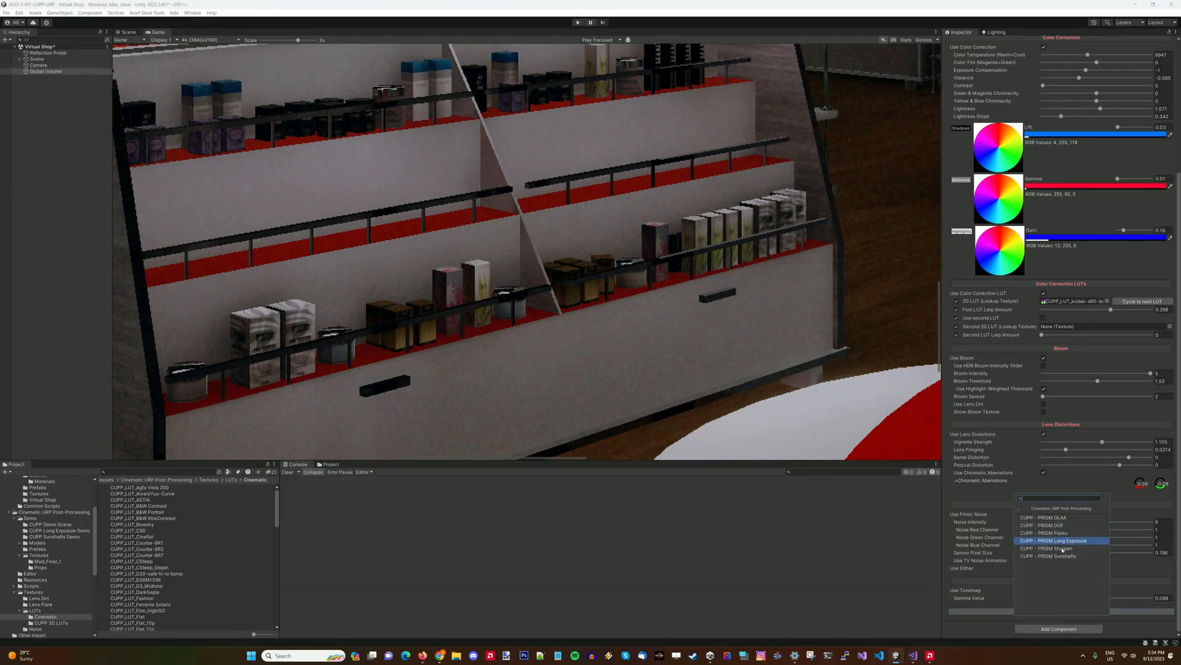
{"action": "left_click", "coordinate": [1054, 548]}
{"action": "left_click", "coordinate": [956, 597]}
{"action": "left_click_drag", "start_coordinate": [1041, 589], "coordinate": [1151, 589]}
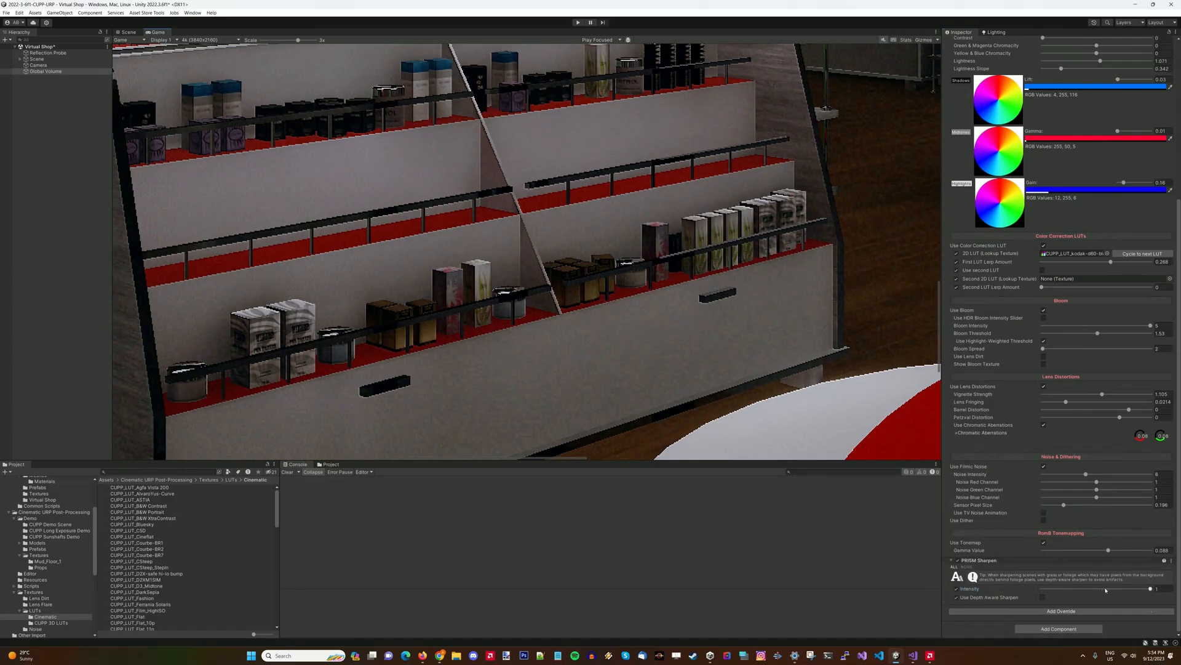
Step: Enable Use Depth Aware Sharpen and set the sharpening Intensity to about 0.475
{"action": "mouse_move", "coordinate": [1064, 600]}
{"action": "left_mouse_down"}
{"action": "mouse_move", "coordinate": [1152, 589]}
{"action": "mouse_move", "coordinate": [1063, 588]}
{"action": "left_mouse_up"}
{"action": "left_click", "coordinate": [1042, 597]}
{"action": "left_click", "coordinate": [1044, 589]}
{"action": "left_click_drag", "start_coordinate": [1044, 589], "coordinate": [1093, 589]}
{"action": "scroll", "coordinate": [509, 344], "scroll_direction": "down", "scroll_amount": 4}
{"action": "scroll", "coordinate": [510, 344], "scroll_direction": "down", "scroll_amount": 3}
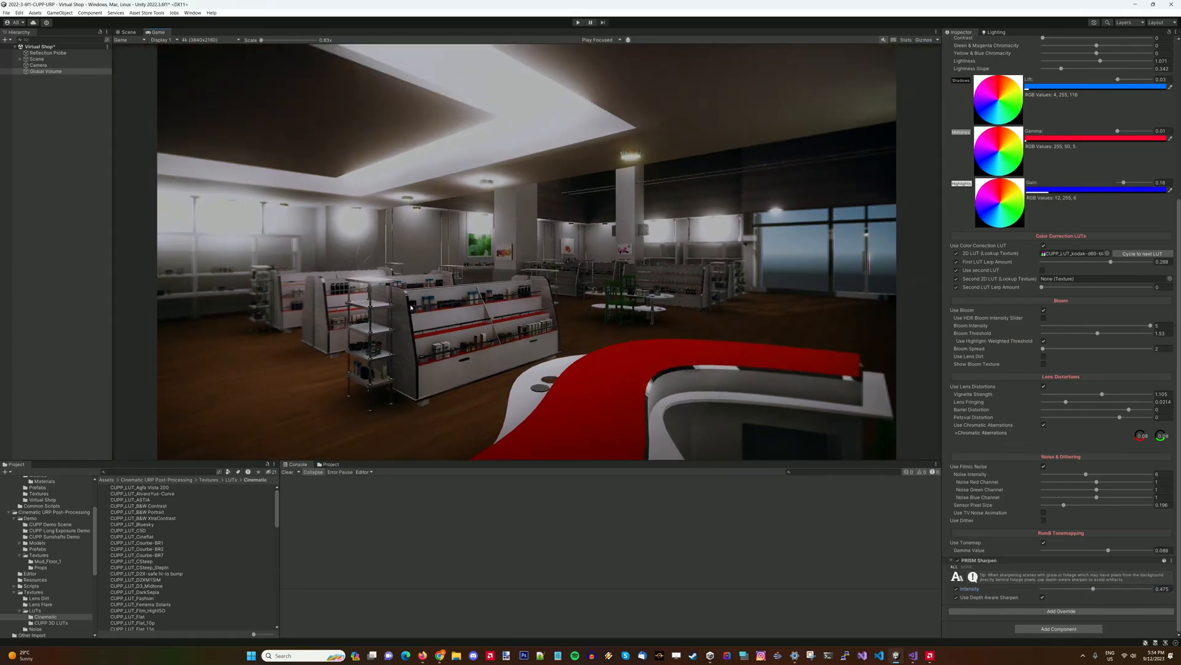
Step: Inspect the product shelves up close and fine-tune the sharpening Intensity to about 0.457
{"action": "scroll", "coordinate": [374, 315], "scroll_direction": "up", "scroll_amount": 6}
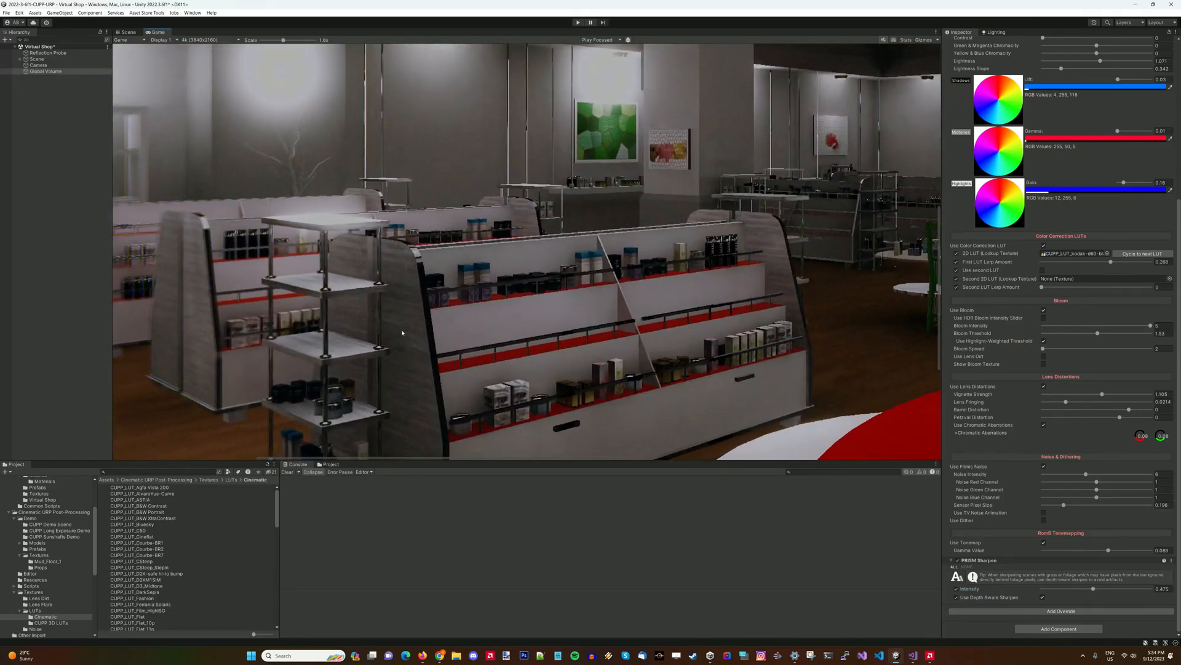
{"action": "scroll", "coordinate": [419, 344], "scroll_direction": "up", "scroll_amount": 4}
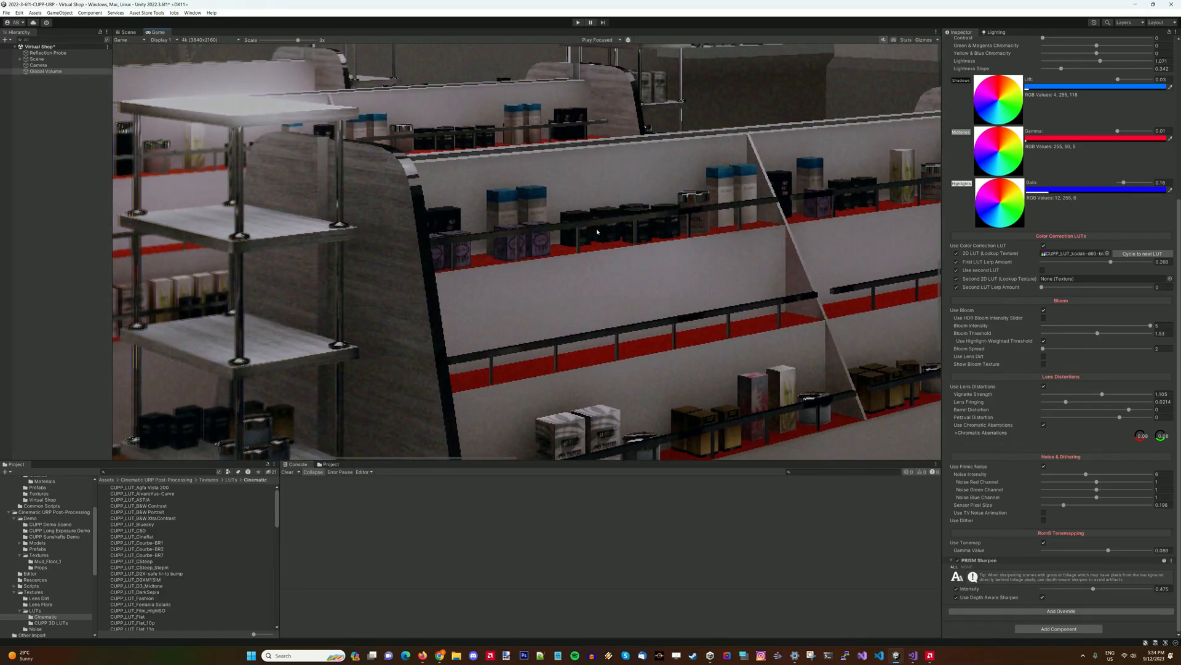
{"action": "scroll", "coordinate": [548, 227], "scroll_direction": "up", "scroll_amount": 2}
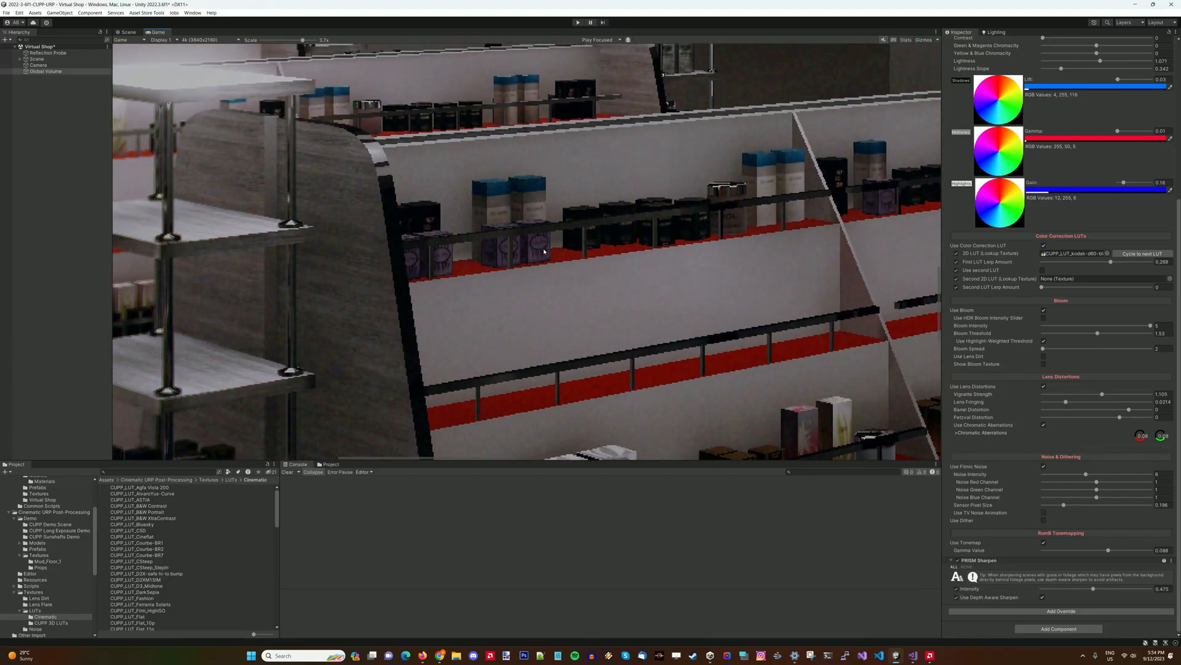
{"action": "mouse_move", "coordinate": [1093, 591]}
{"action": "left_mouse_down"}
{"action": "mouse_move", "coordinate": [1062, 592]}
{"action": "mouse_move", "coordinate": [1118, 592]}
{"action": "mouse_move", "coordinate": [1093, 594]}
{"action": "left_mouse_up"}
{"action": "scroll", "coordinate": [682, 404], "scroll_direction": "down", "scroll_amount": 2}
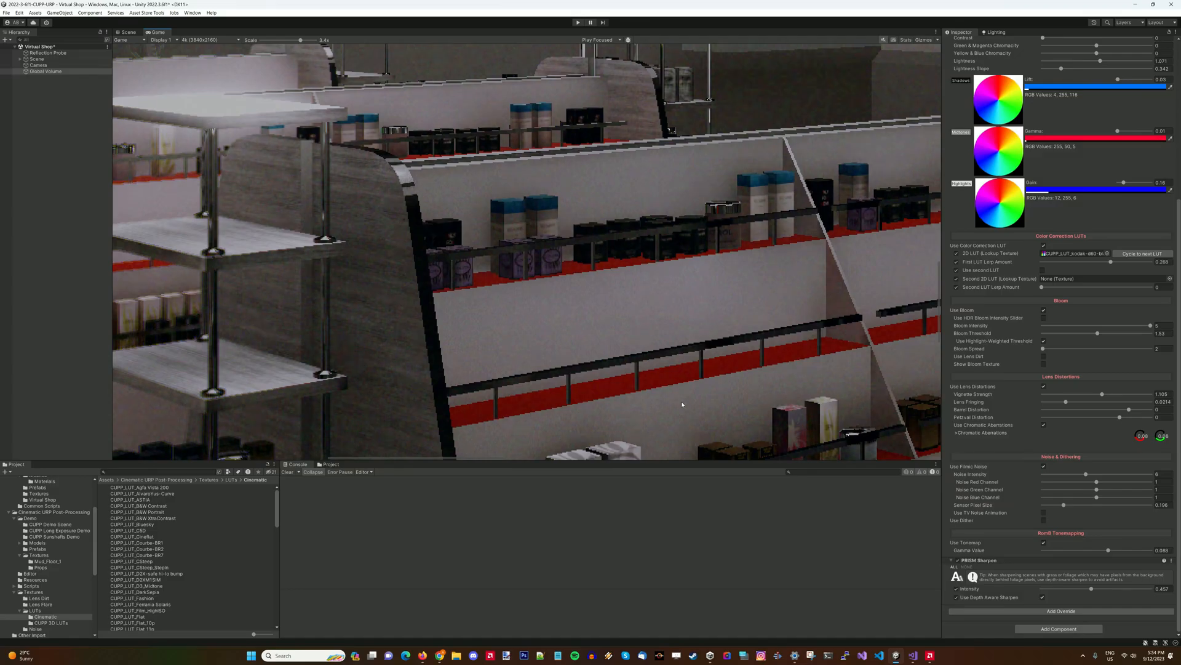
{"action": "scroll", "coordinate": [681, 404], "scroll_direction": "down", "scroll_amount": 8}
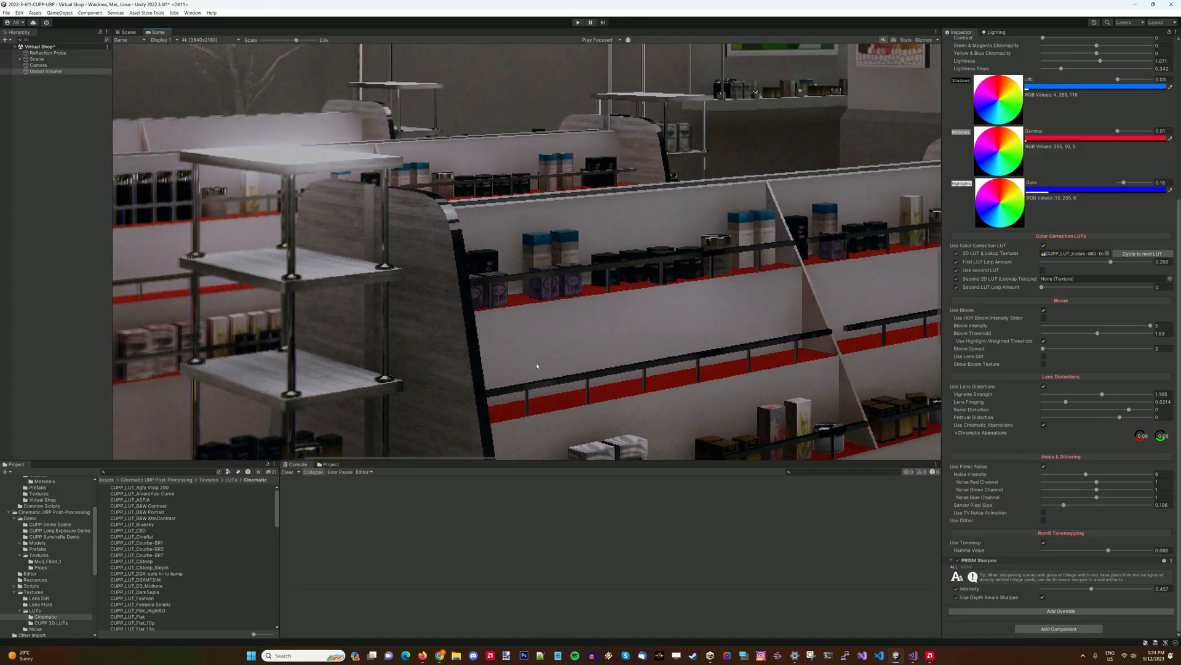
{"action": "scroll", "coordinate": [528, 331], "scroll_direction": "down", "scroll_amount": 6}
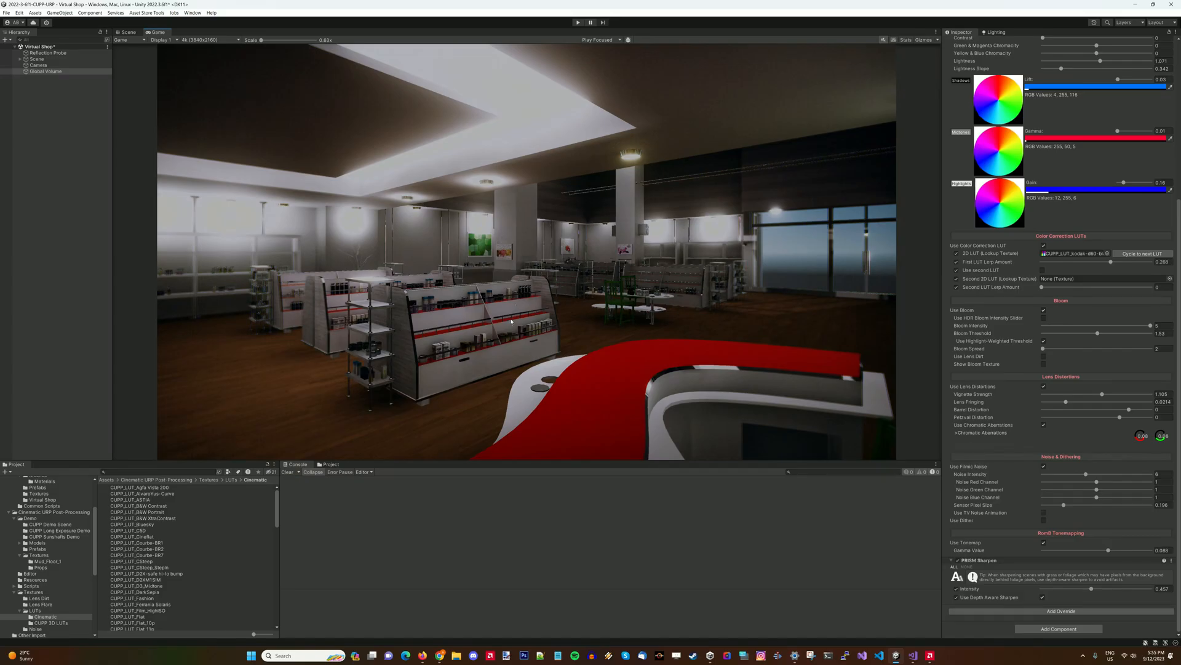
Step: Add the CUPP PRISM DLAA override to the volume and enable DLAA
{"action": "left_click", "coordinate": [1035, 610]}
{"action": "left_click", "coordinate": [1058, 517]}
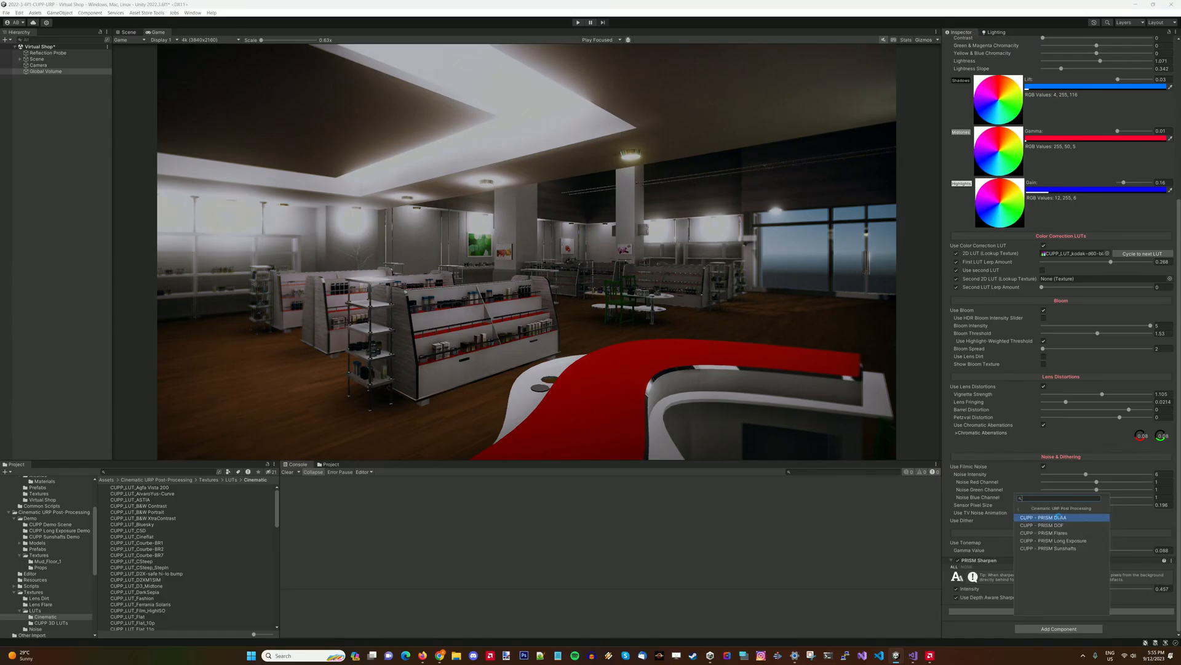
{"action": "left_click", "coordinate": [1058, 518]}
{"action": "scroll", "coordinate": [1060, 519], "scroll_direction": "down", "scroll_amount": 2}
{"action": "left_click", "coordinate": [956, 597]}
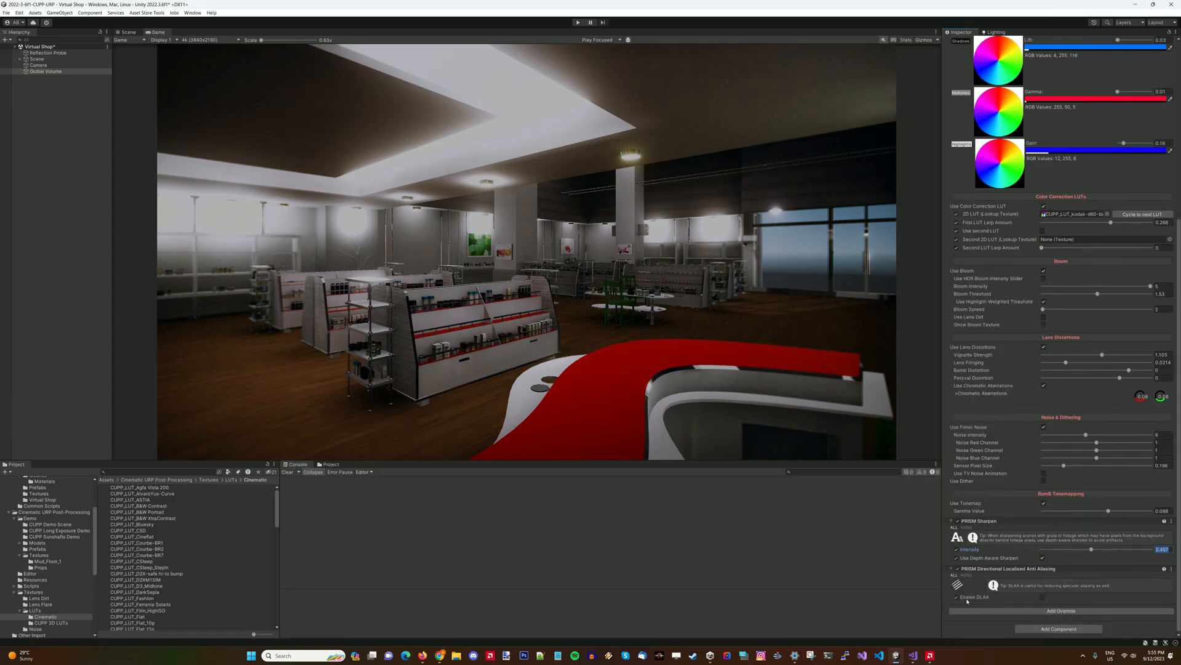
{"action": "left_click", "coordinate": [1044, 596]}
Step: Compare thin scene details with DLAA off and on, leave it enabled, and reduce Lens Fringing to about 0.0128
{"action": "scroll", "coordinate": [919, 380], "scroll_direction": "up", "scroll_amount": 8}
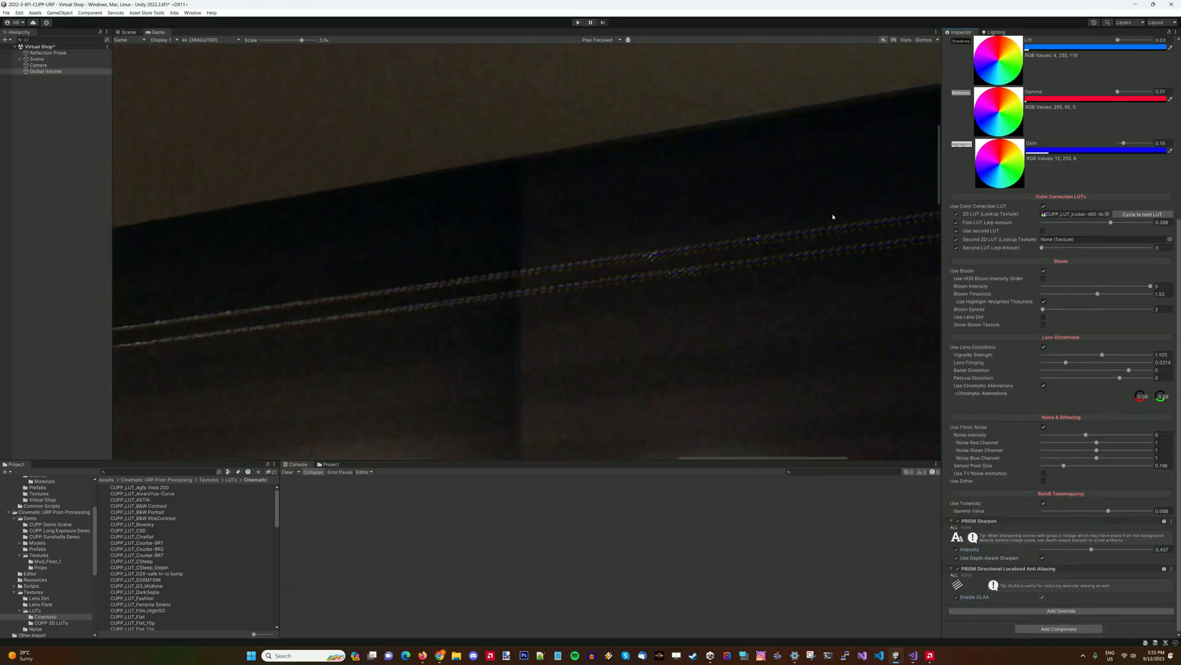
{"action": "left_click", "coordinate": [1043, 596]}
{"action": "left_click", "coordinate": [1043, 596]}
{"action": "left_click_drag", "start_coordinate": [1065, 363], "coordinate": [1057, 363]}
{"action": "scroll", "coordinate": [613, 246], "scroll_direction": "down", "scroll_amount": 6}
{"action": "scroll", "coordinate": [614, 248], "scroll_direction": "down", "scroll_amount": 2}
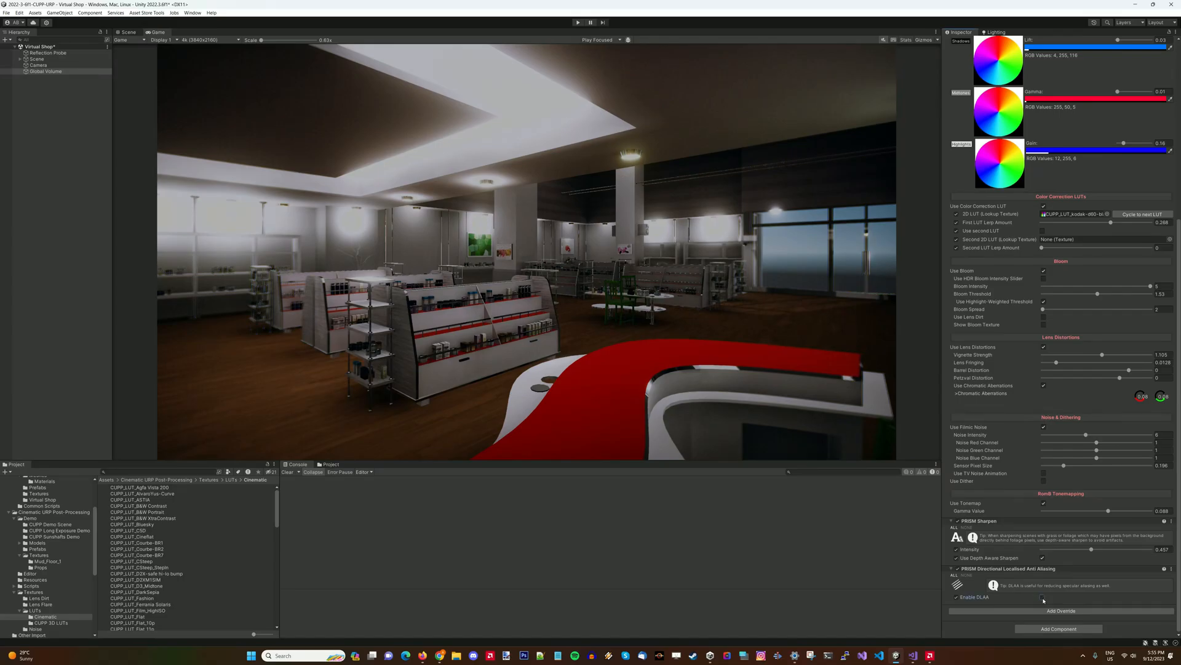
{"action": "scroll", "coordinate": [622, 297], "scroll_direction": "up", "scroll_amount": 10}
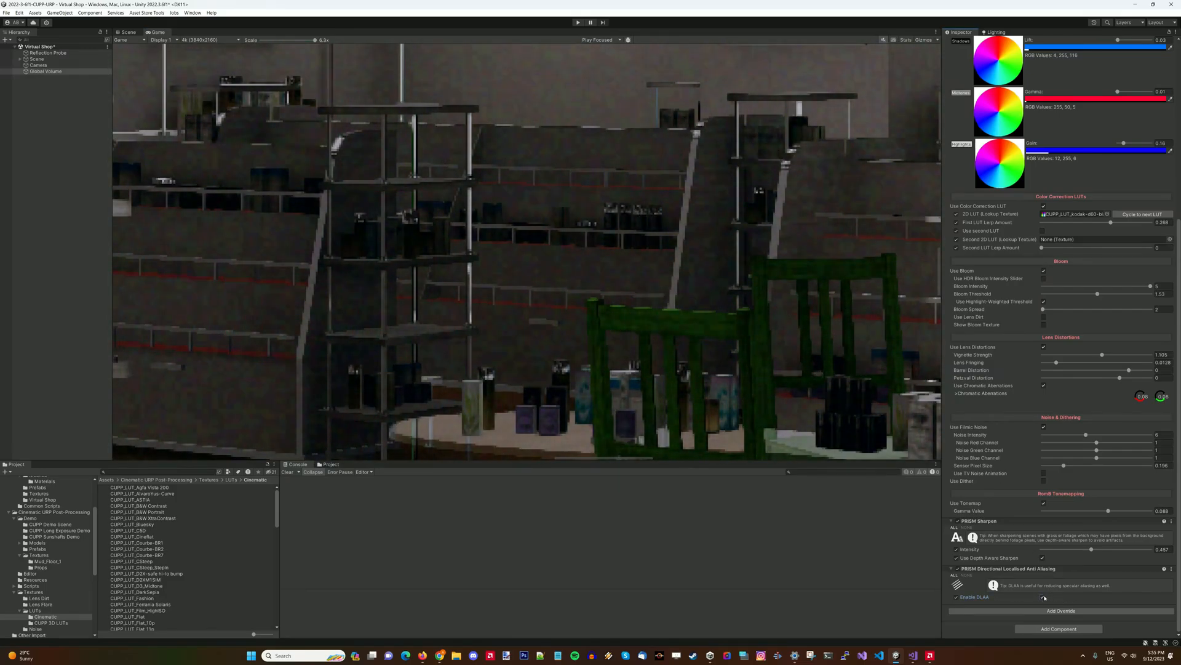
{"action": "scroll", "coordinate": [727, 319], "scroll_direction": "down", "scroll_amount": 10}
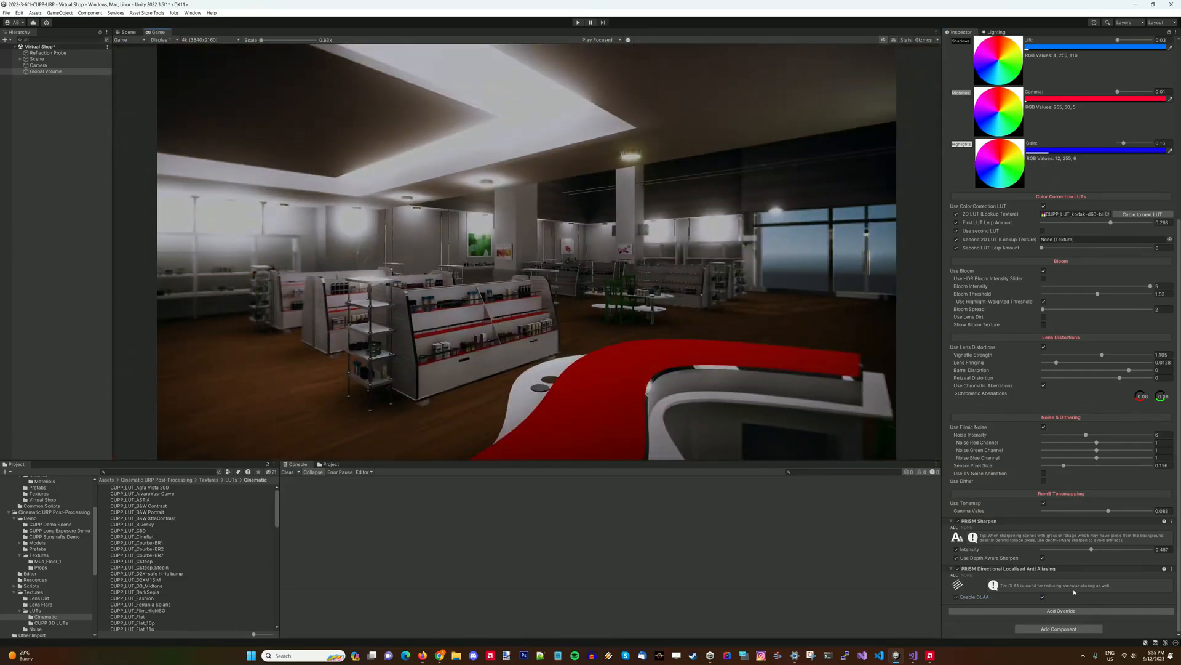
Step: Add the CUPP PRISM DOF override to the volume and enable depth of field
{"action": "left_click", "coordinate": [1060, 610]}
{"action": "left_click", "coordinate": [1051, 517]}
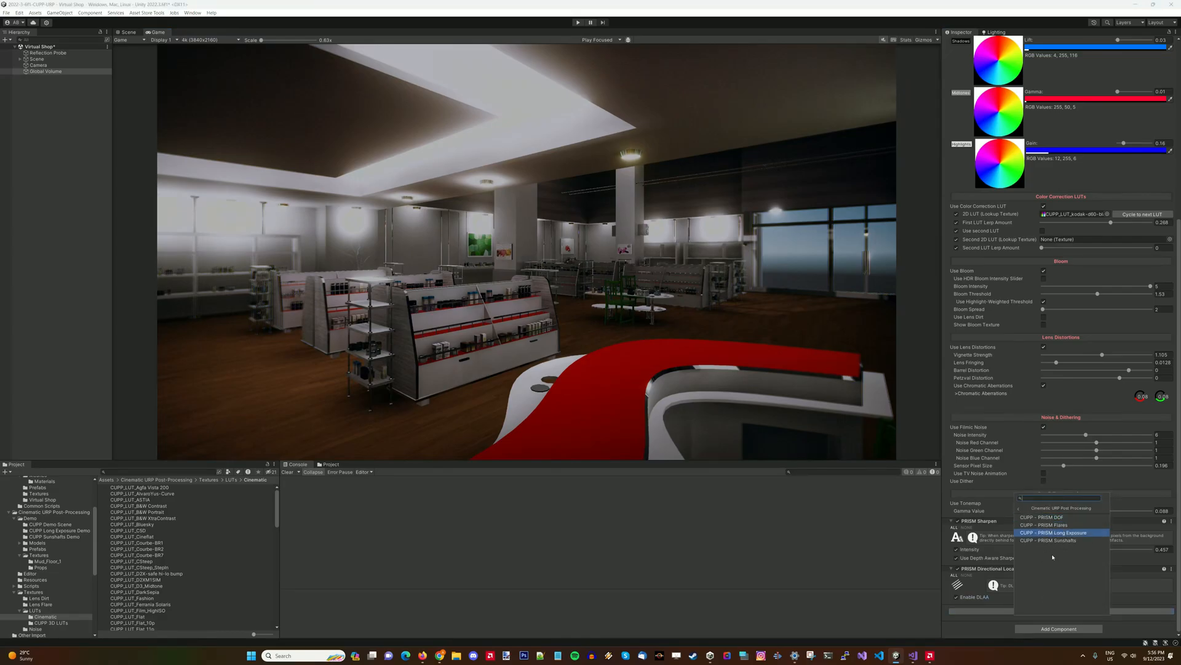
{"action": "key", "text": "Down"}
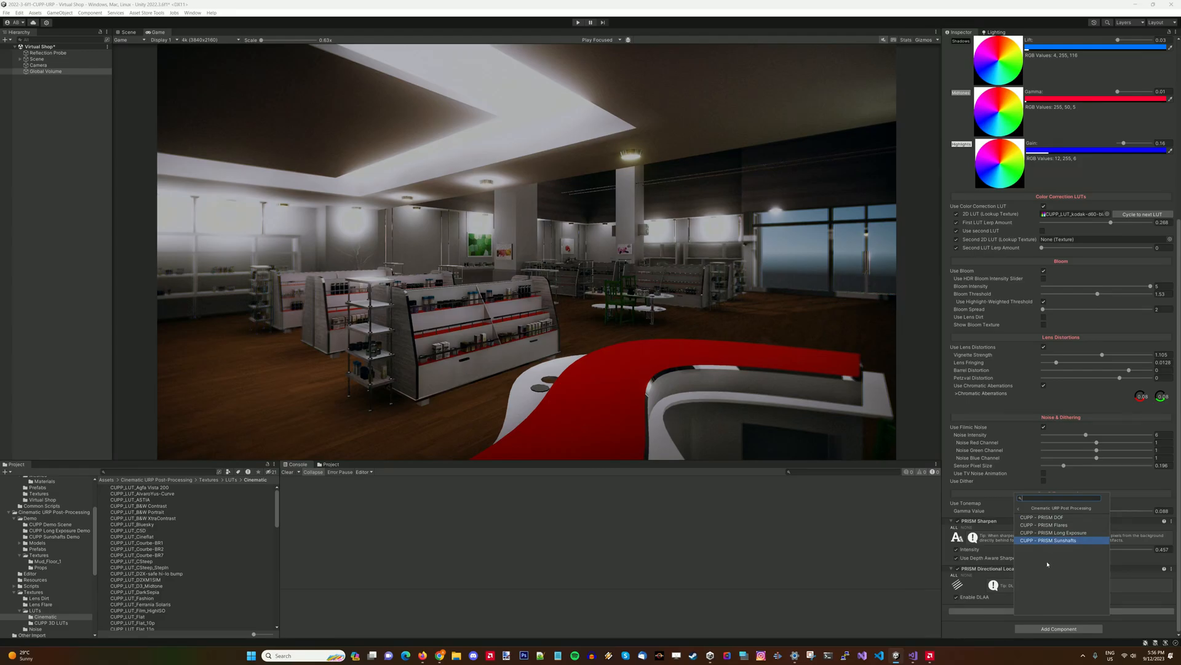
{"action": "left_click", "coordinate": [1046, 517]}
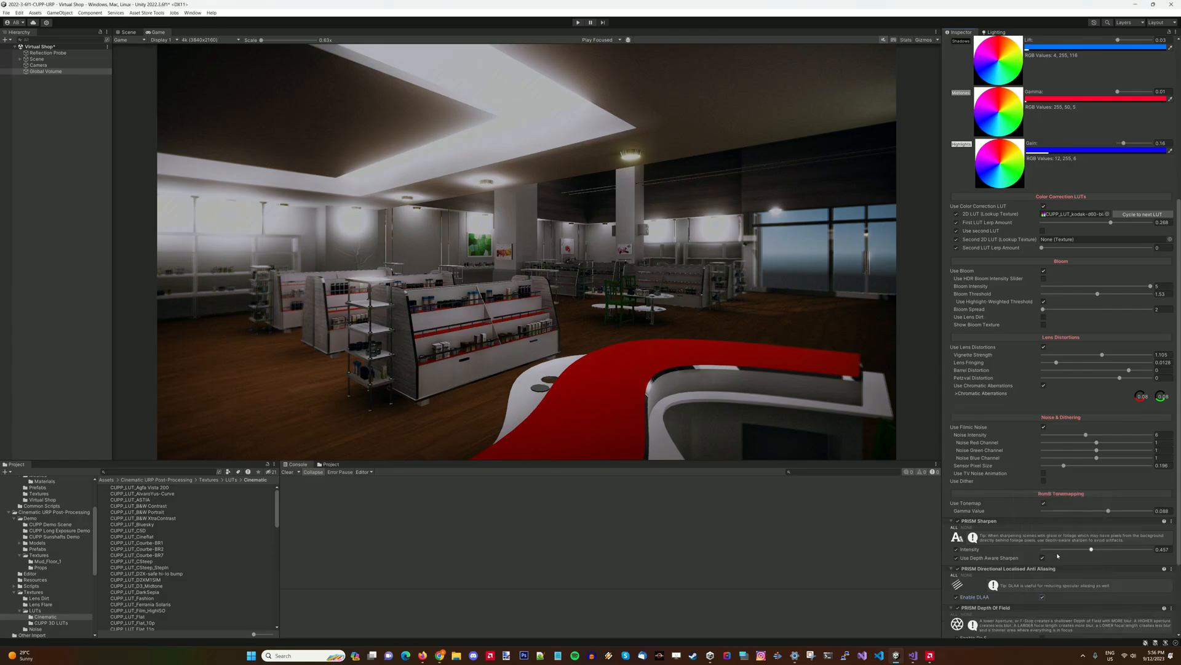
{"action": "scroll", "coordinate": [1077, 571], "scroll_direction": "down", "scroll_amount": 2}
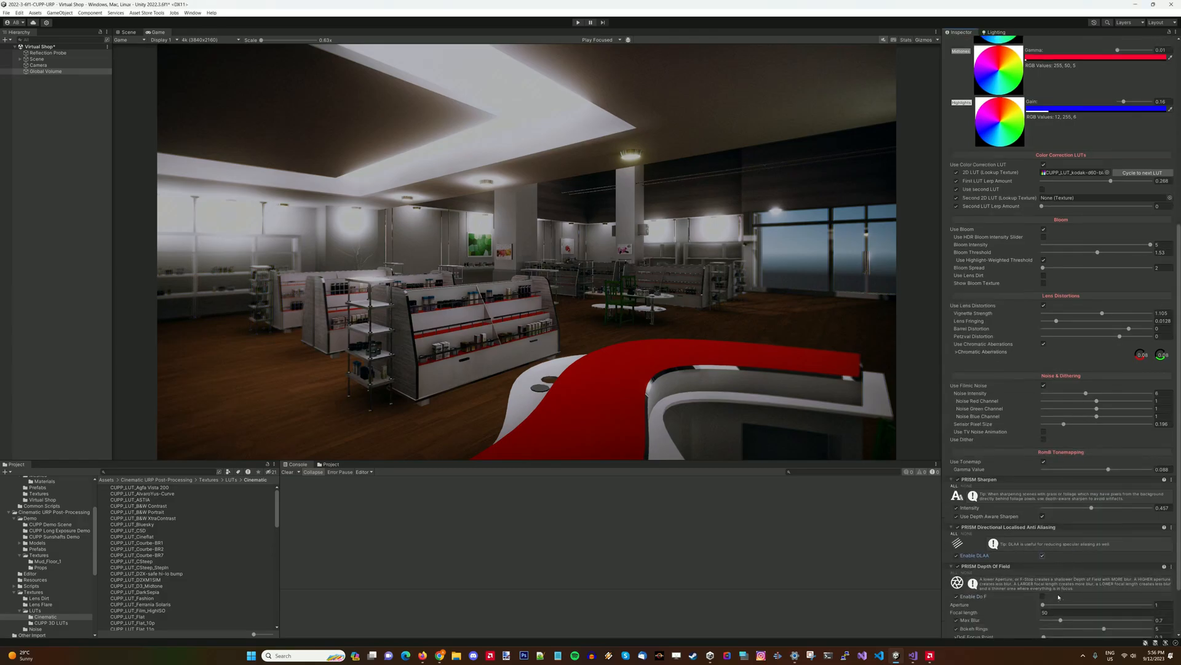
{"action": "scroll", "coordinate": [1055, 598], "scroll_direction": "down", "scroll_amount": 3}
{"action": "left_click", "coordinate": [1043, 528]}
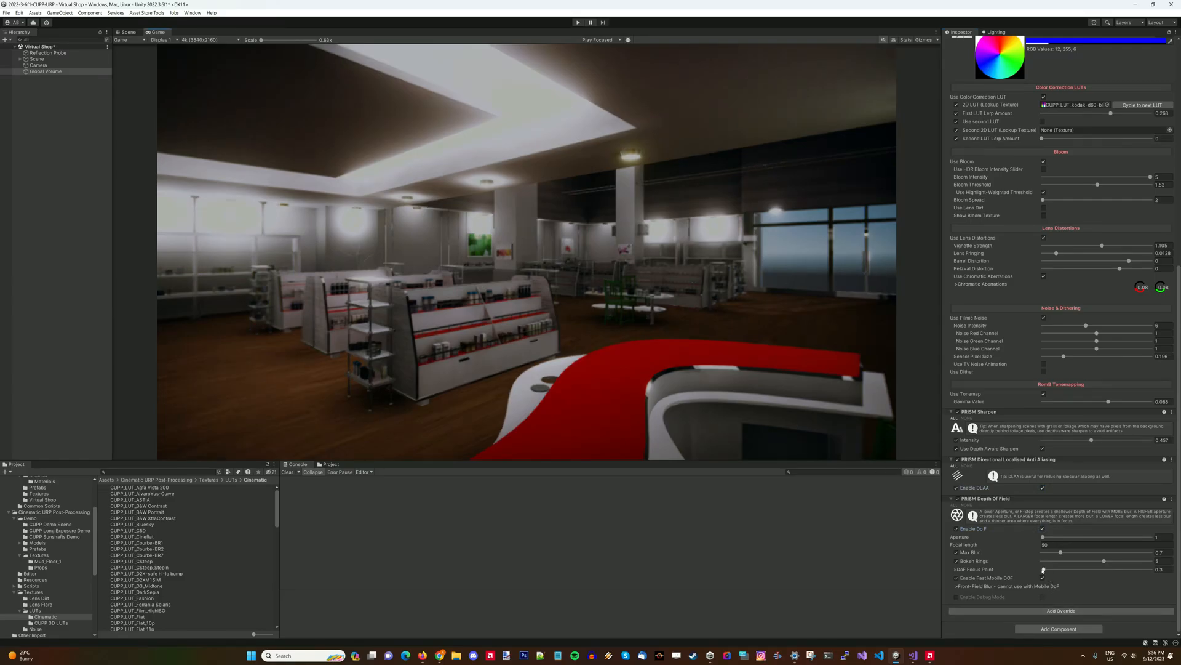
Step: Switch off Fast Mobile DOF, enable Front Blur, and set the DoF Focus Point to about 12.1
{"action": "left_click", "coordinate": [1042, 578]}
{"action": "left_click", "coordinate": [1042, 586]}
{"action": "left_click_drag", "start_coordinate": [1044, 569], "coordinate": [1086, 568]}
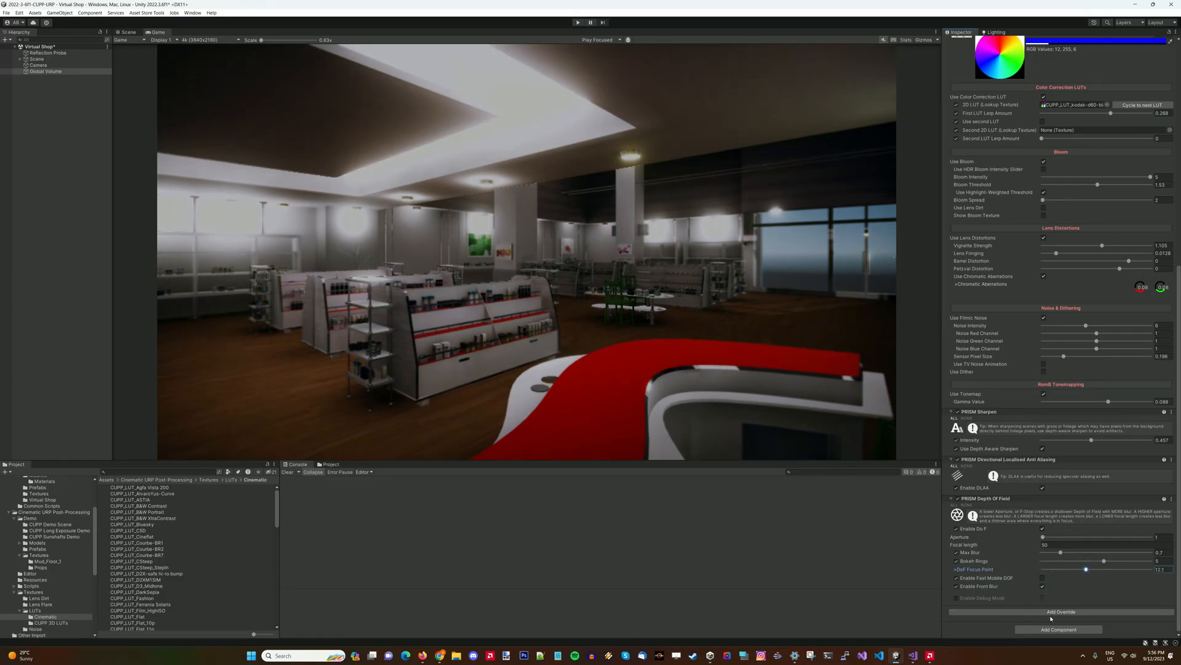
Step: Check the depth-of-field blur areas by briefly switching Debug Mode on and off
{"action": "left_click", "coordinate": [956, 598]}
{"action": "left_click", "coordinate": [1043, 598]}
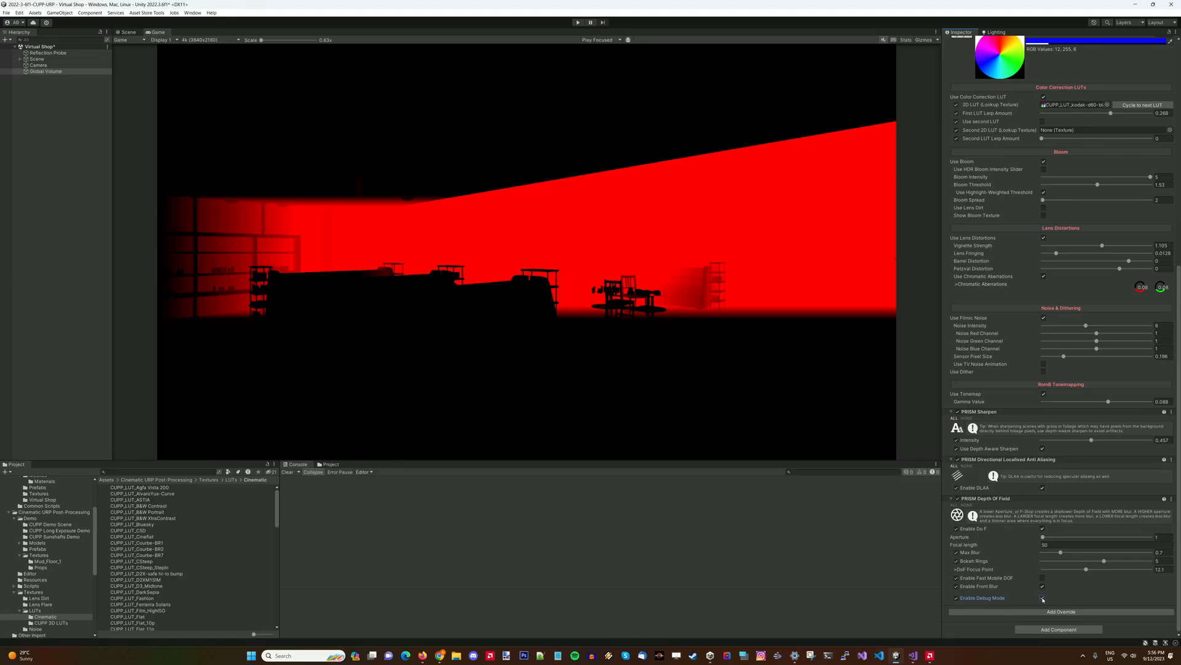
{"action": "left_click", "coordinate": [1043, 598]}
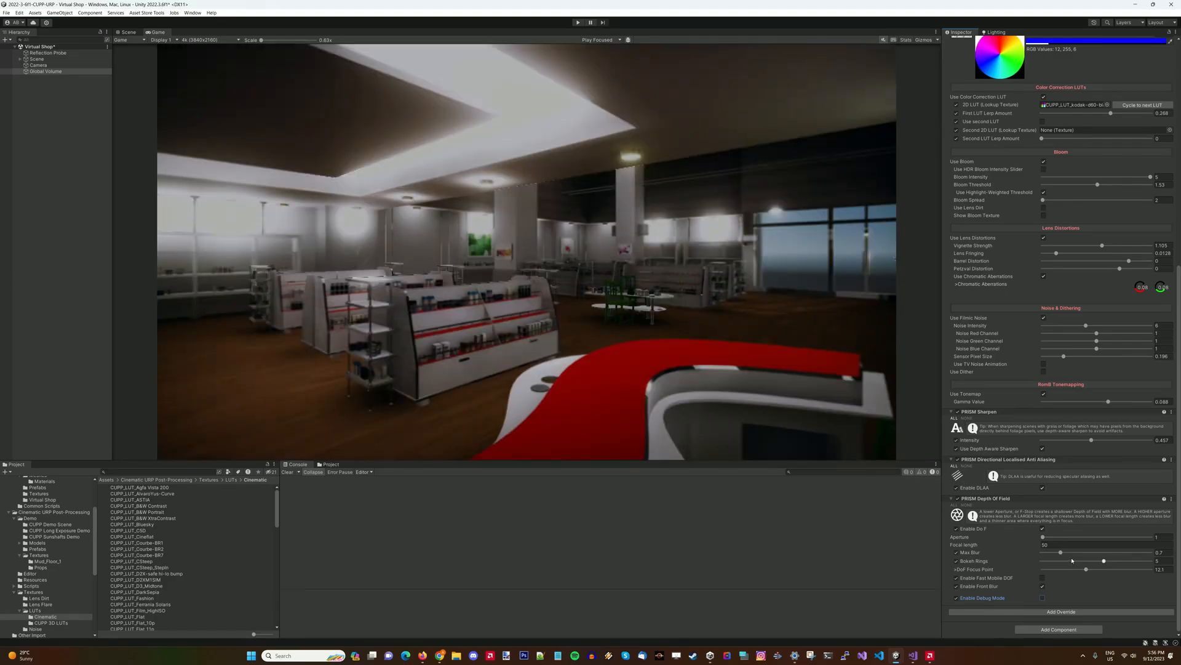
Step: Set the depth-of-field Aperture to about 8 and Max Blur to about 2.35
{"action": "left_click_drag", "start_coordinate": [1040, 536], "coordinate": [1087, 543]}
{"action": "left_click_drag", "start_coordinate": [1078, 541], "coordinate": [1080, 542]}
{"action": "left_click_drag", "start_coordinate": [1060, 552], "coordinate": [1129, 552]}
{"action": "left_click", "coordinate": [1086, 556]}
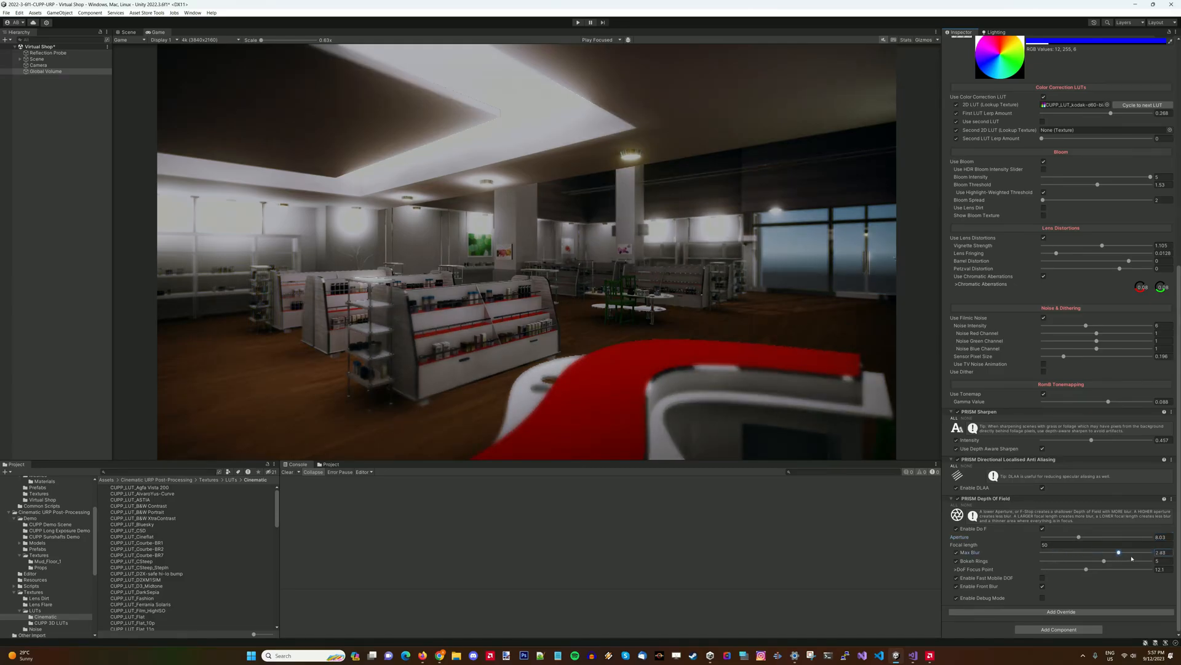
{"action": "mouse_move", "coordinate": [1088, 557]}
{"action": "left_mouse_down"}
{"action": "mouse_move", "coordinate": [1064, 557]}
{"action": "mouse_move", "coordinate": [1175, 562]}
{"action": "mouse_move", "coordinate": [1106, 565]}
{"action": "left_mouse_up"}
Step: Lower the DoF Focus Point to about 4.8 and raise the Aperture to about 13.73
{"action": "left_click_drag", "start_coordinate": [1087, 570], "coordinate": [1079, 570]}
{"action": "mouse_move", "coordinate": [1078, 569]}
{"action": "left_mouse_down"}
{"action": "mouse_move", "coordinate": [1111, 570]}
{"action": "mouse_move", "coordinate": [1059, 571]}
{"action": "left_mouse_up"}
{"action": "left_click", "coordinate": [576, 400]}
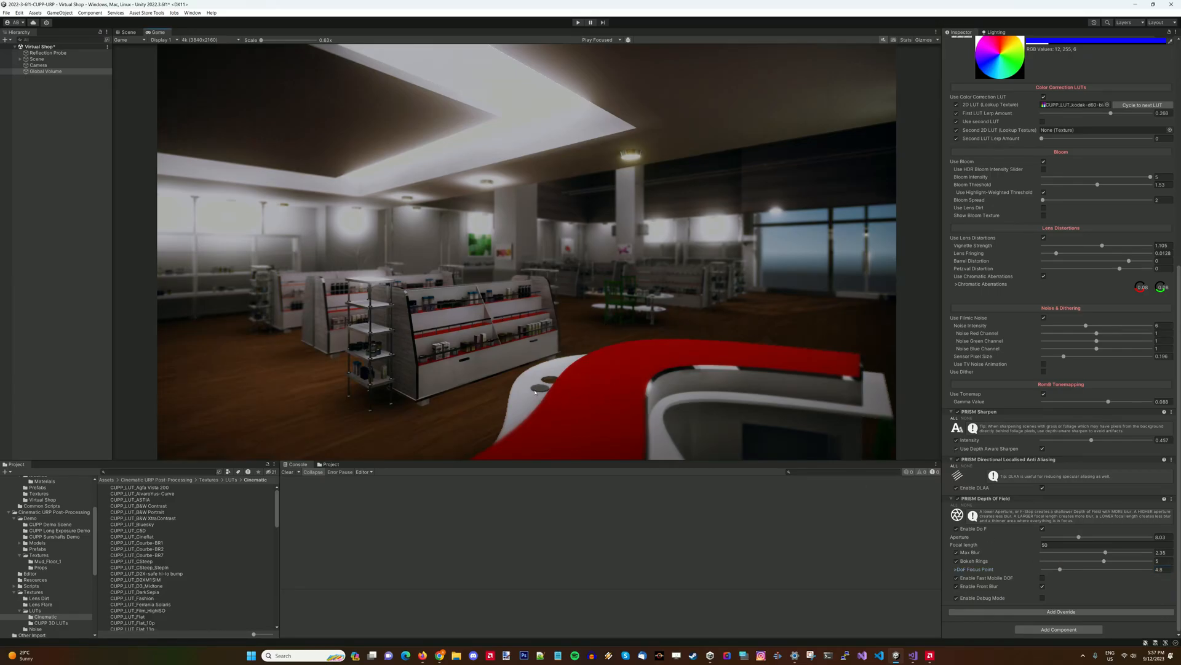
{"action": "mouse_move", "coordinate": [1079, 537]}
{"action": "left_mouse_down"}
{"action": "mouse_move", "coordinate": [1067, 538]}
{"action": "mouse_move", "coordinate": [1112, 539]}
{"action": "mouse_move", "coordinate": [1092, 543]}
{"action": "left_mouse_up"}
{"action": "left_click", "coordinate": [650, 361]}
Step: Add the CUPP PRISM Sunshafts override, activate all its parameters, and set its rays transform to the directional light
{"action": "left_click", "coordinate": [989, 611]}
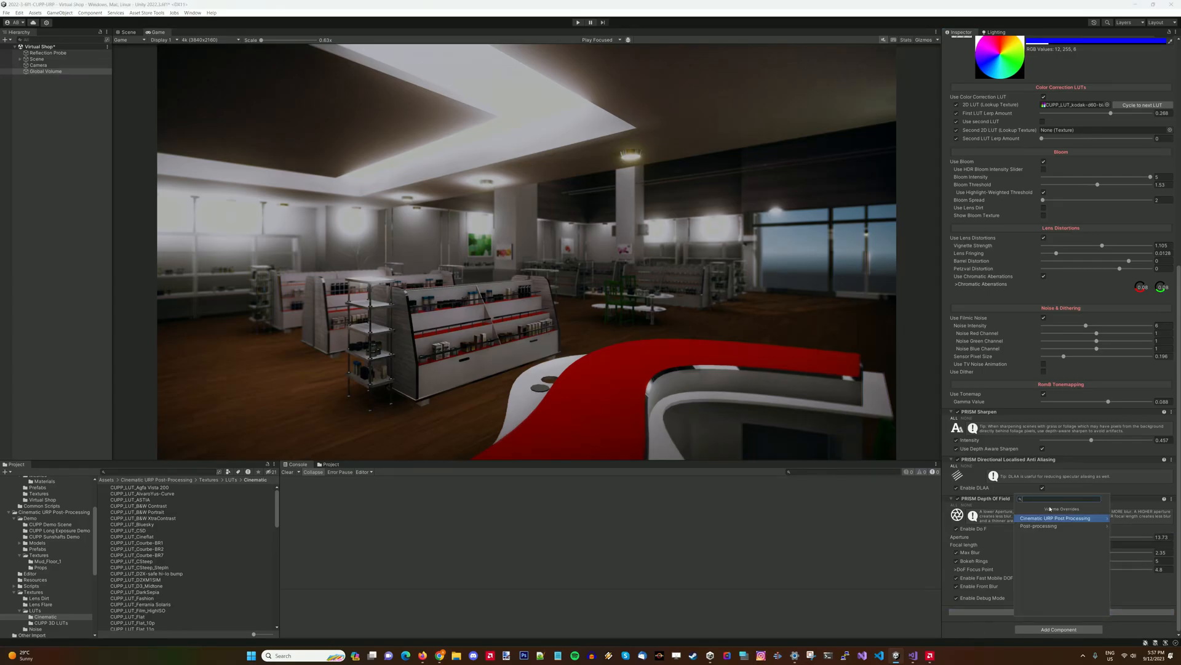
{"action": "left_click", "coordinate": [1049, 518]}
{"action": "left_click", "coordinate": [1058, 534]}
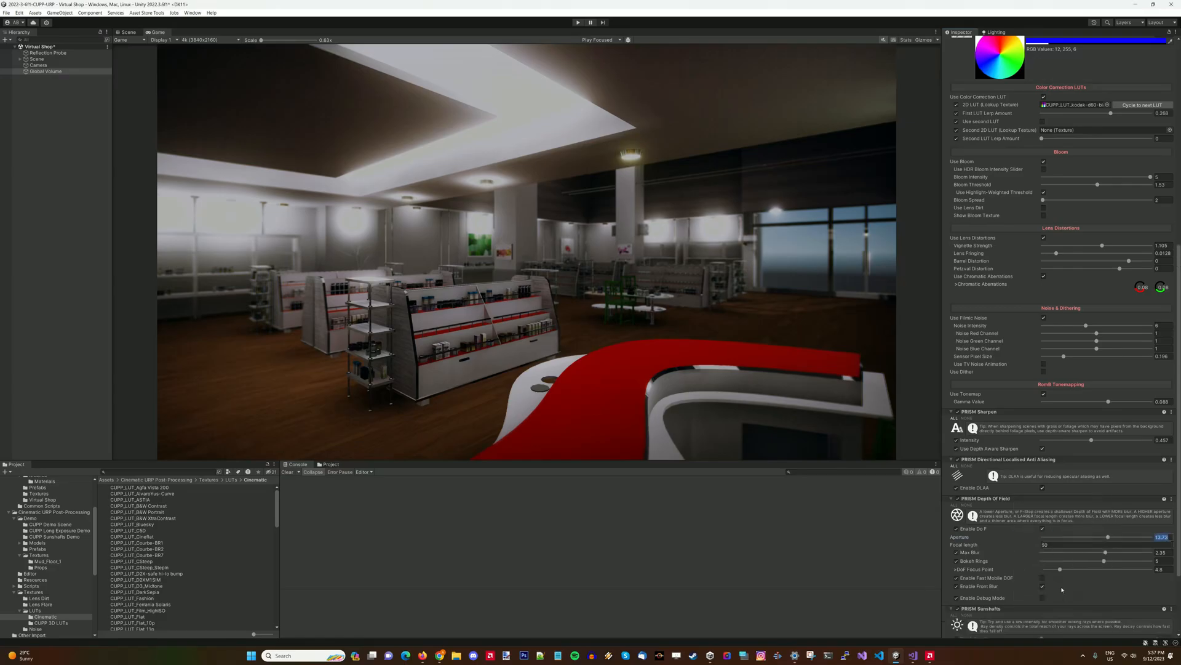
{"action": "left_click", "coordinate": [955, 515]}
{"action": "left_click", "coordinate": [1046, 598]}
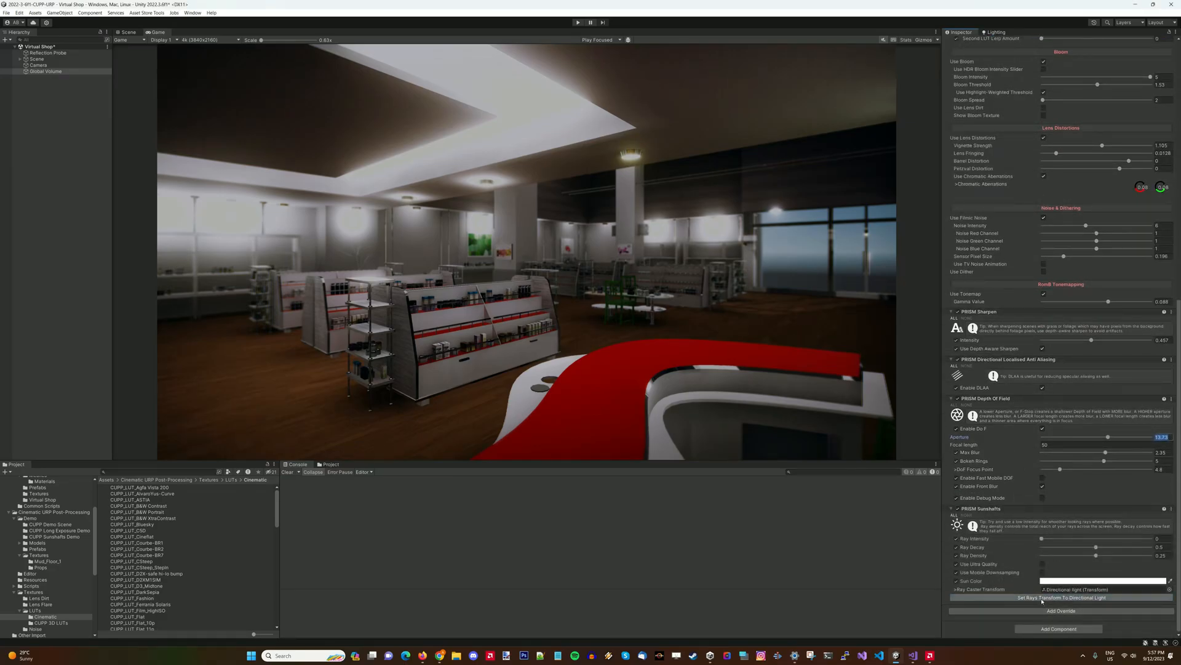
Step: Set the sunshafts' Ray Intensity to 1, Ray Decay to about 0.77 and Ray Density to 0, with a pale blue Sun Color
{"action": "left_click", "coordinate": [1051, 539]}
{"action": "left_click_drag", "start_coordinate": [1117, 544], "coordinate": [1040, 557]}
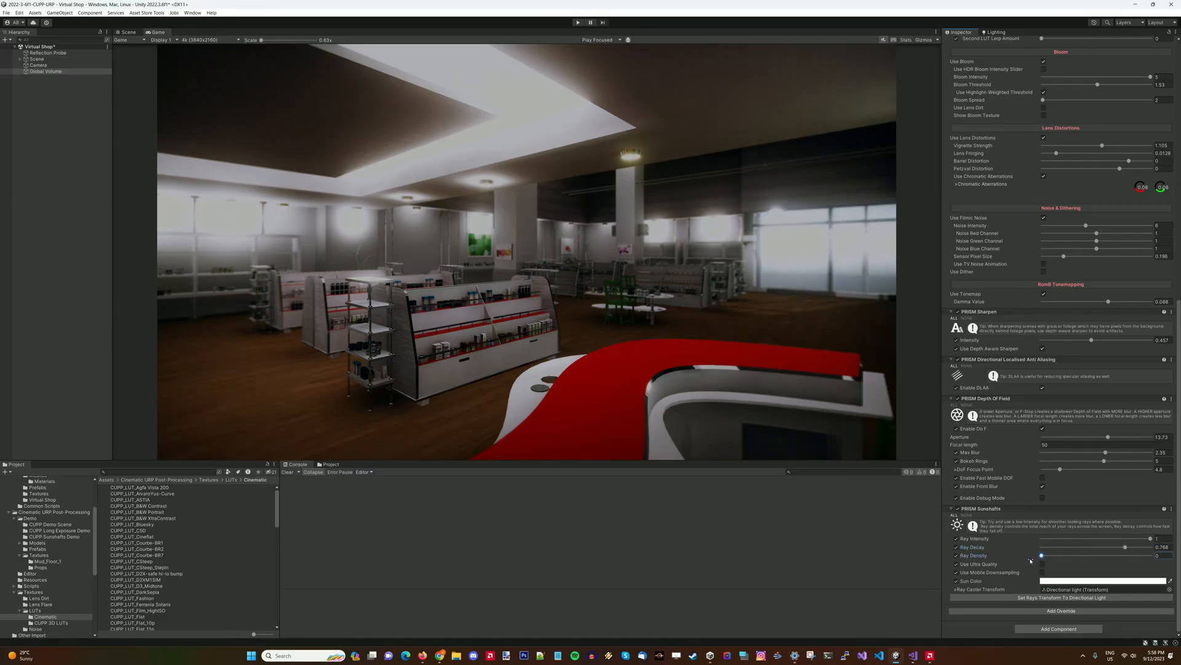
{"action": "left_click", "coordinate": [1071, 579]}
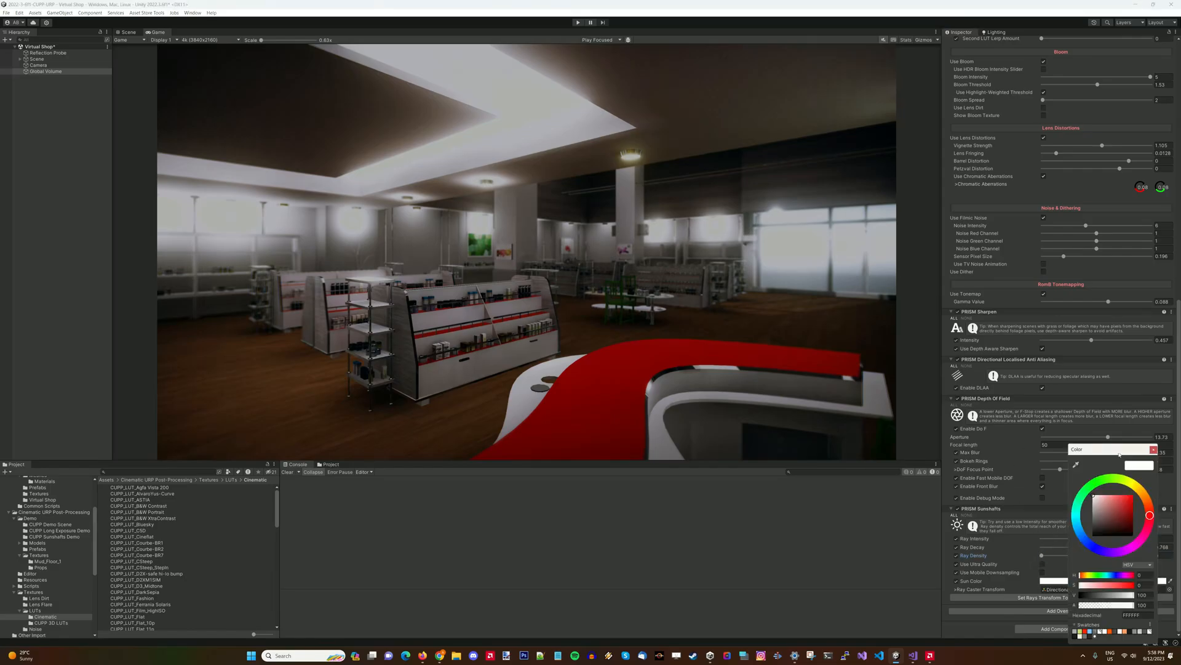
{"action": "left_click_drag", "start_coordinate": [1076, 516], "coordinate": [1085, 539]}
{"action": "left_click", "coordinate": [1094, 497]}
{"action": "mouse_move", "coordinate": [1094, 498]}
{"action": "left_mouse_down"}
{"action": "mouse_move", "coordinate": [1111, 500]}
{"action": "mouse_move", "coordinate": [1101, 499]}
{"action": "left_mouse_up"}
{"action": "left_click", "coordinate": [966, 567]}
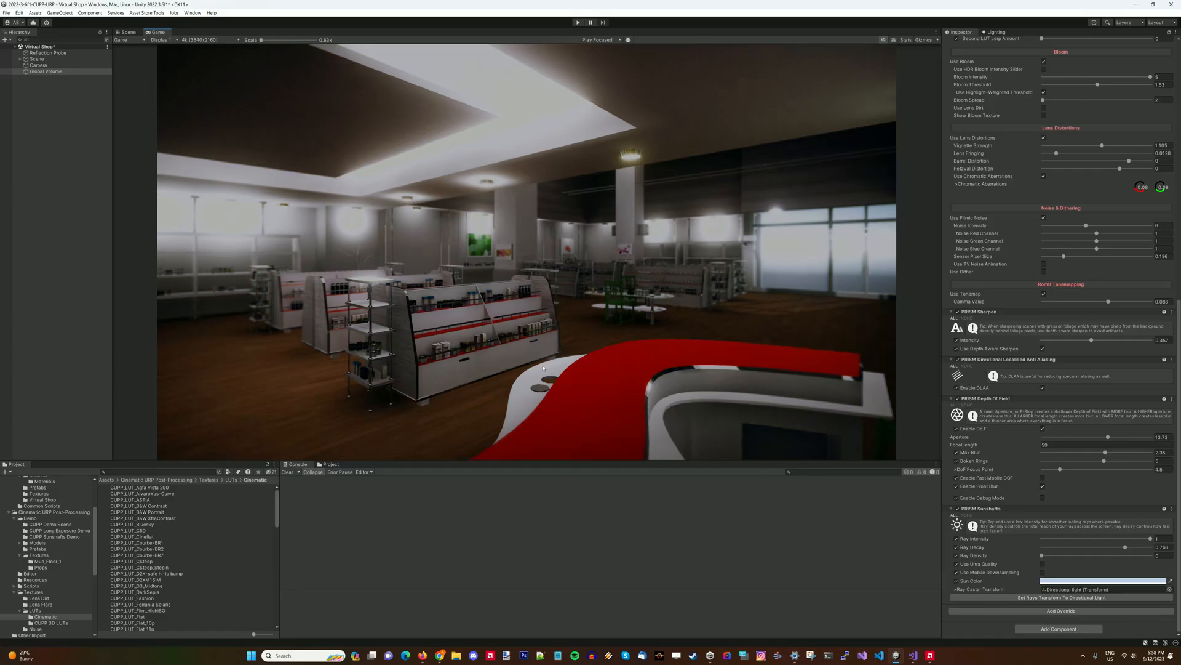
{"action": "scroll", "coordinate": [1057, 441], "scroll_direction": "up", "scroll_amount": 10}
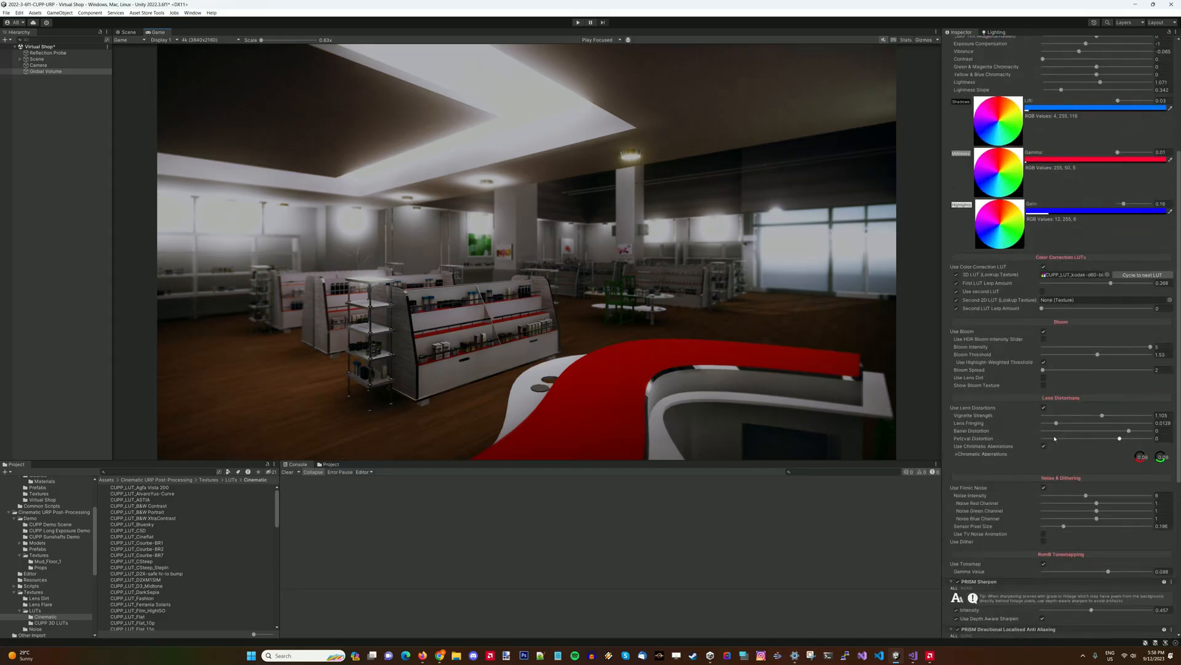
{"action": "scroll", "coordinate": [1055, 438], "scroll_direction": "down", "scroll_amount": 10}
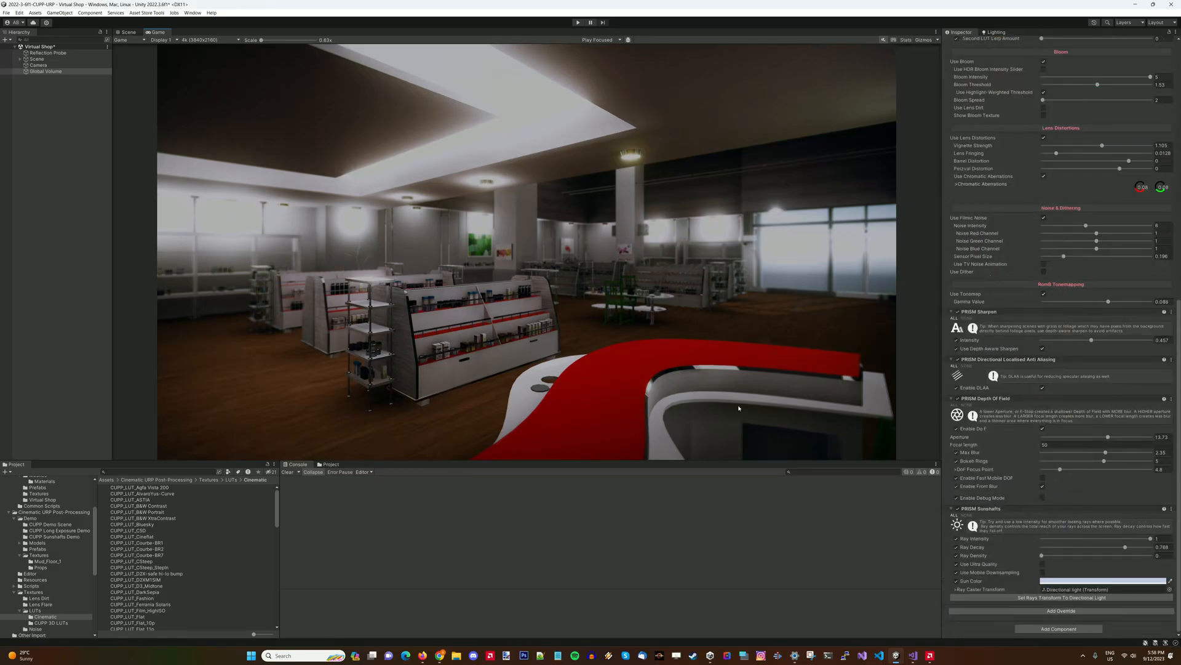
Step: Add a Mouse Look script component to the Camera object
{"action": "left_click", "coordinate": [92, 65]}
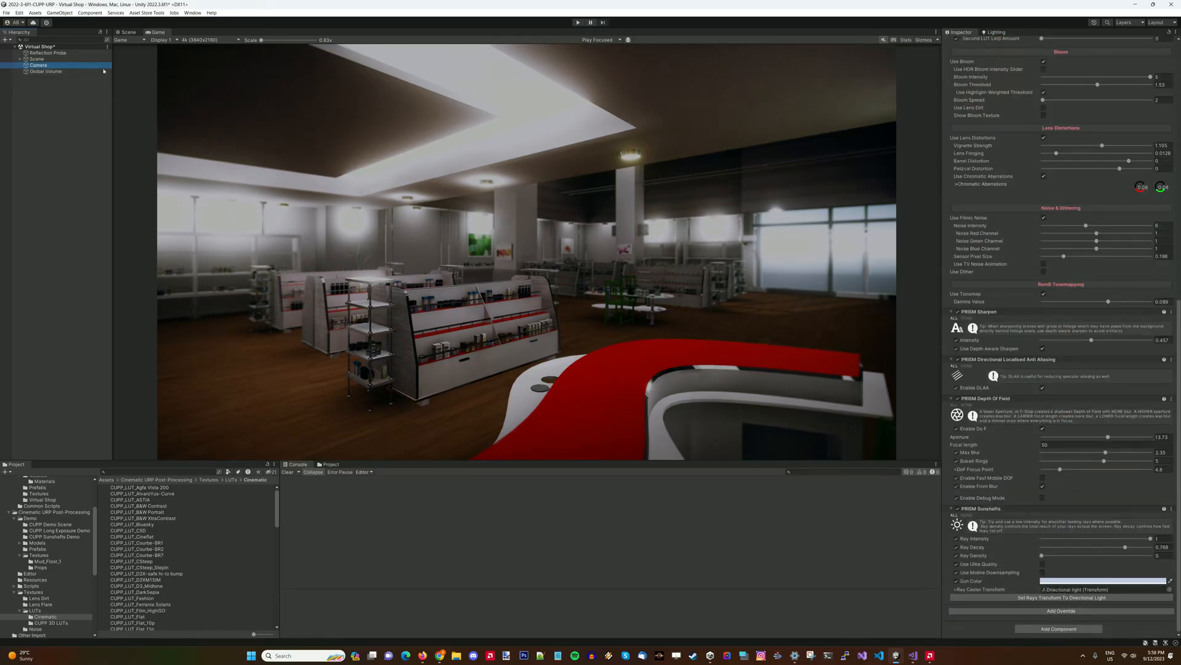
{"action": "left_click", "coordinate": [1059, 630]}
{"action": "type", "text": "mou"}
{"action": "key", "text": "Return"}
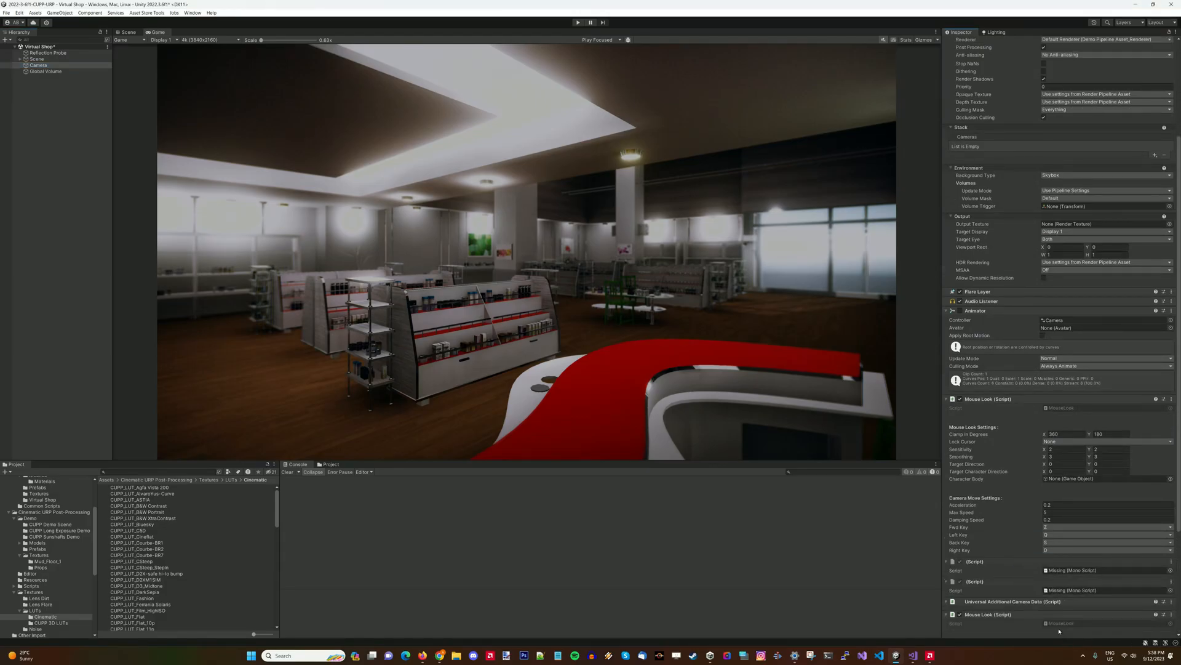
{"action": "scroll", "coordinate": [1060, 632], "scroll_direction": "down", "scroll_amount": 4}
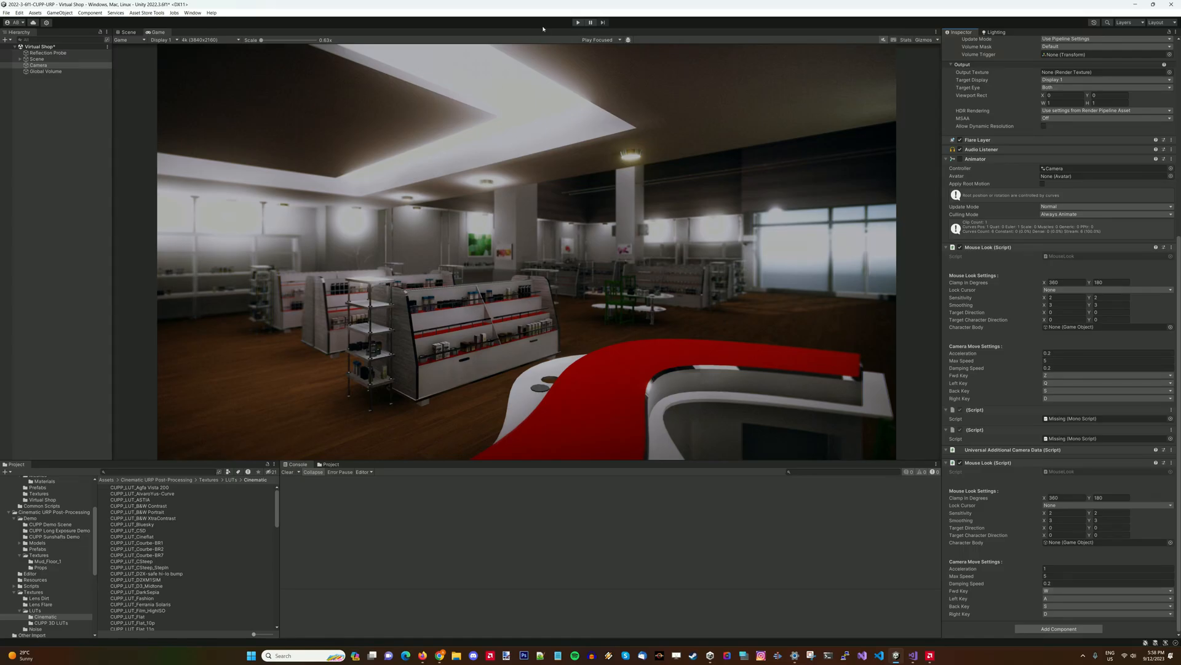
Step: Run the scene in Play mode to test the effects while looking around, stop it and clear the console
{"action": "left_click", "coordinate": [578, 22]}
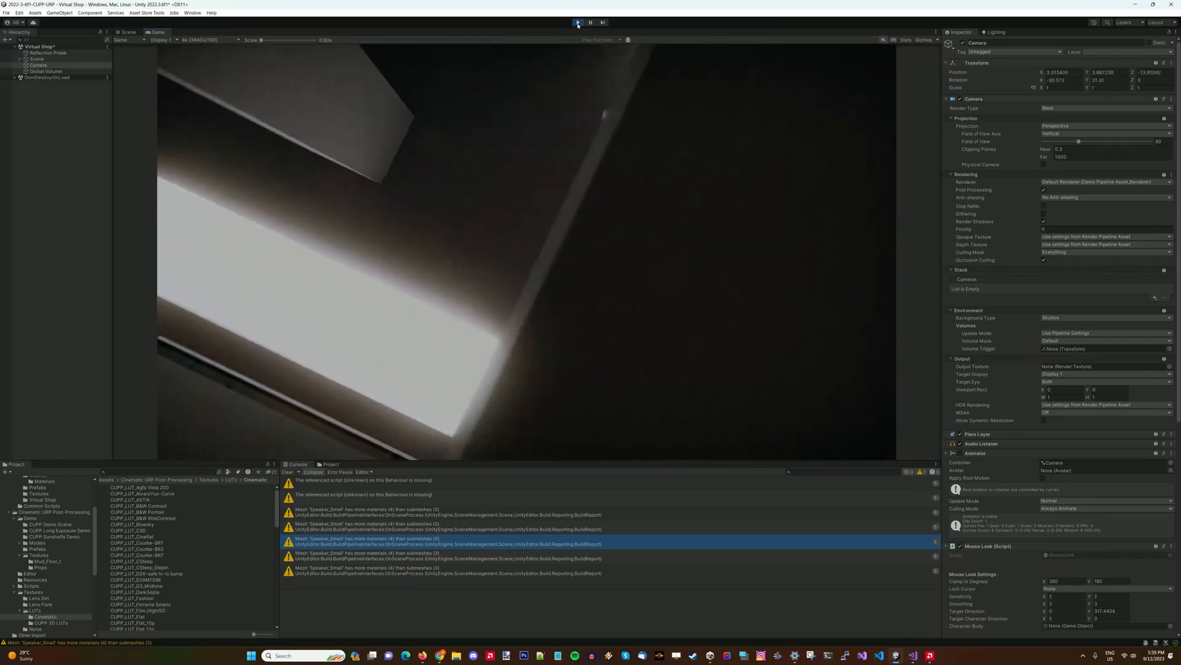
{"action": "left_click", "coordinate": [577, 22]}
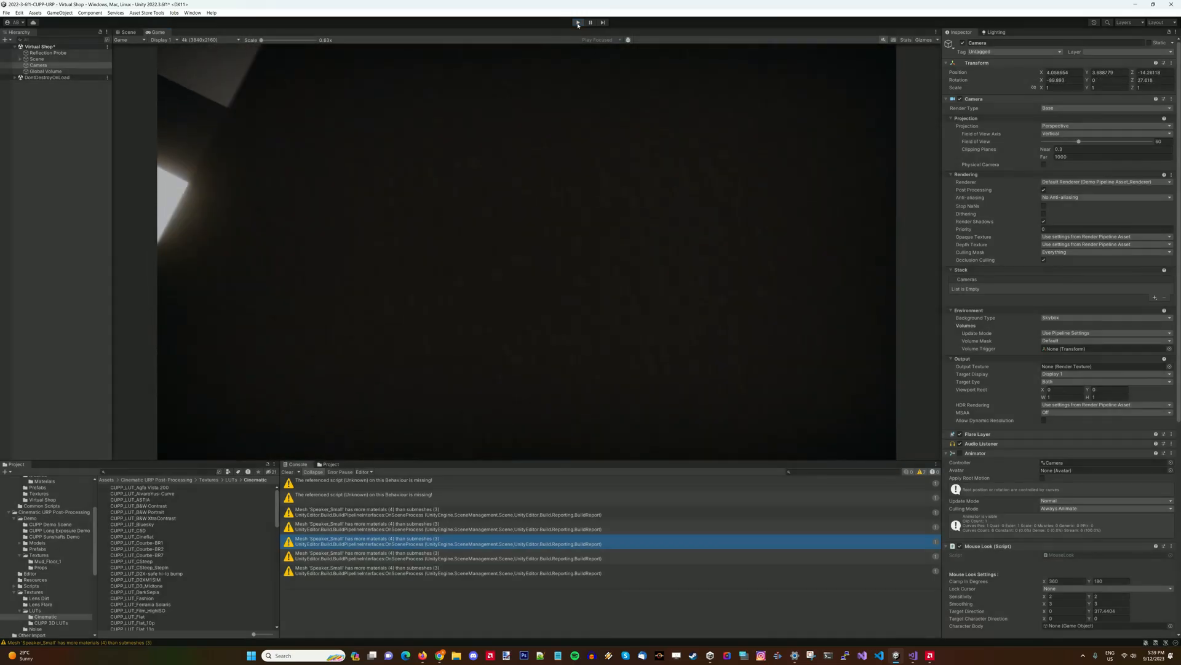
{"action": "left_click", "coordinate": [298, 472]}
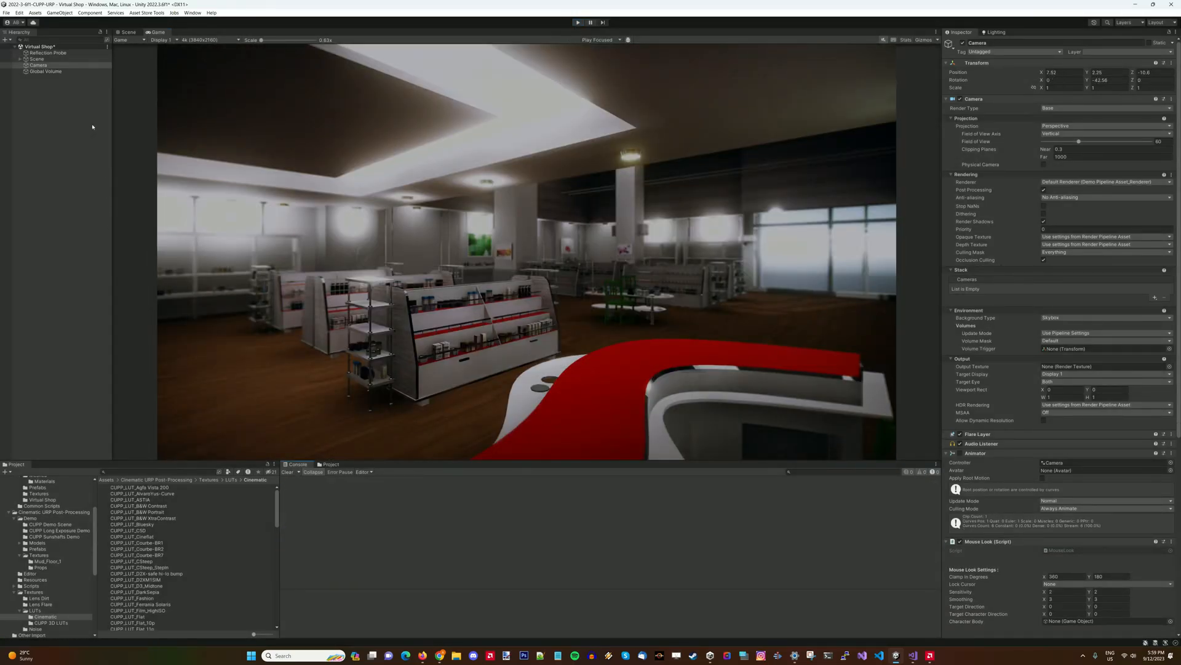
Step: Compare the shop scene with and without post-processing by switching the Global Volume's Volume component off and back on
{"action": "left_click", "coordinate": [45, 71]}
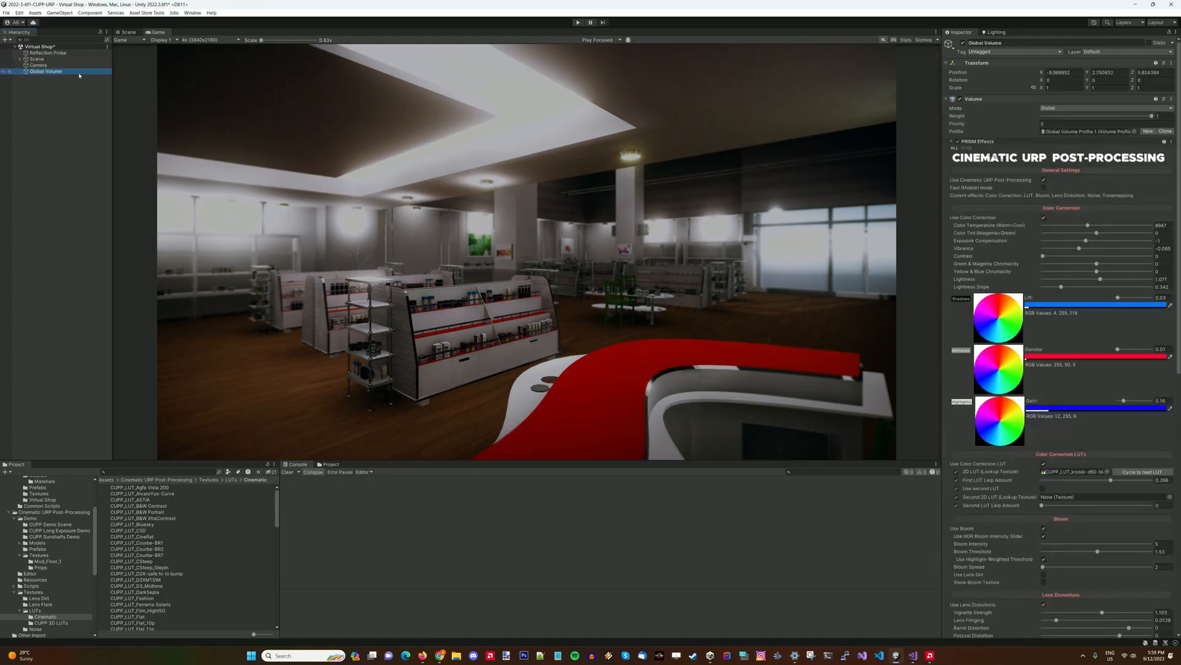
{"action": "left_click", "coordinate": [961, 99]}
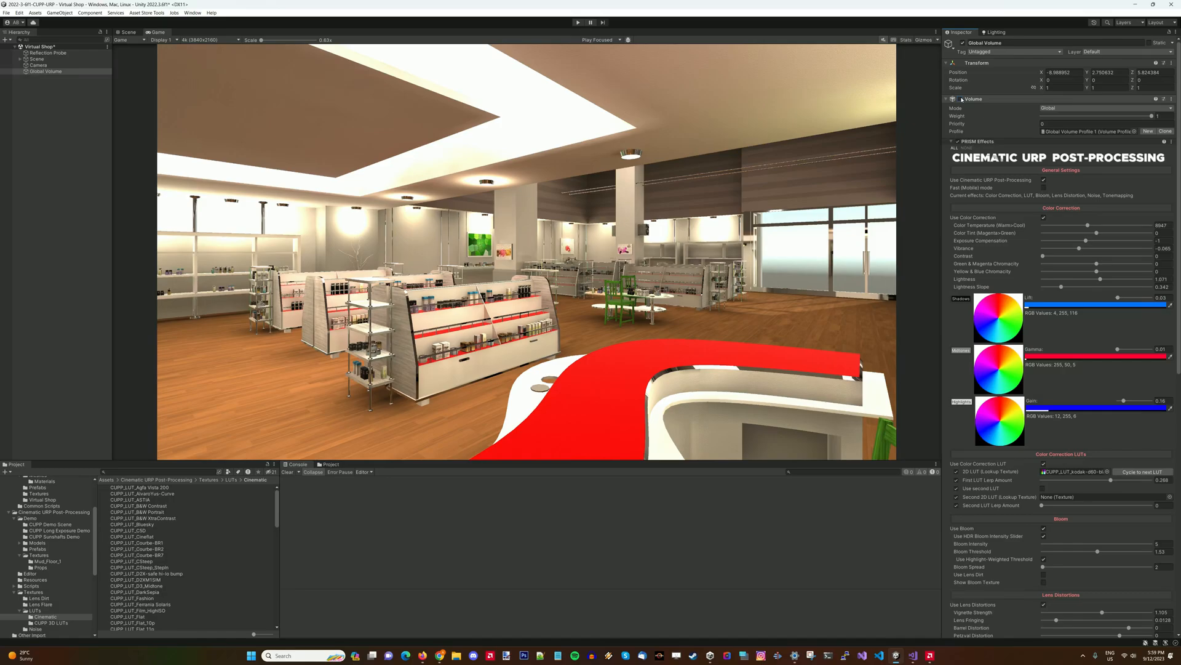
{"action": "left_click", "coordinate": [960, 99]}
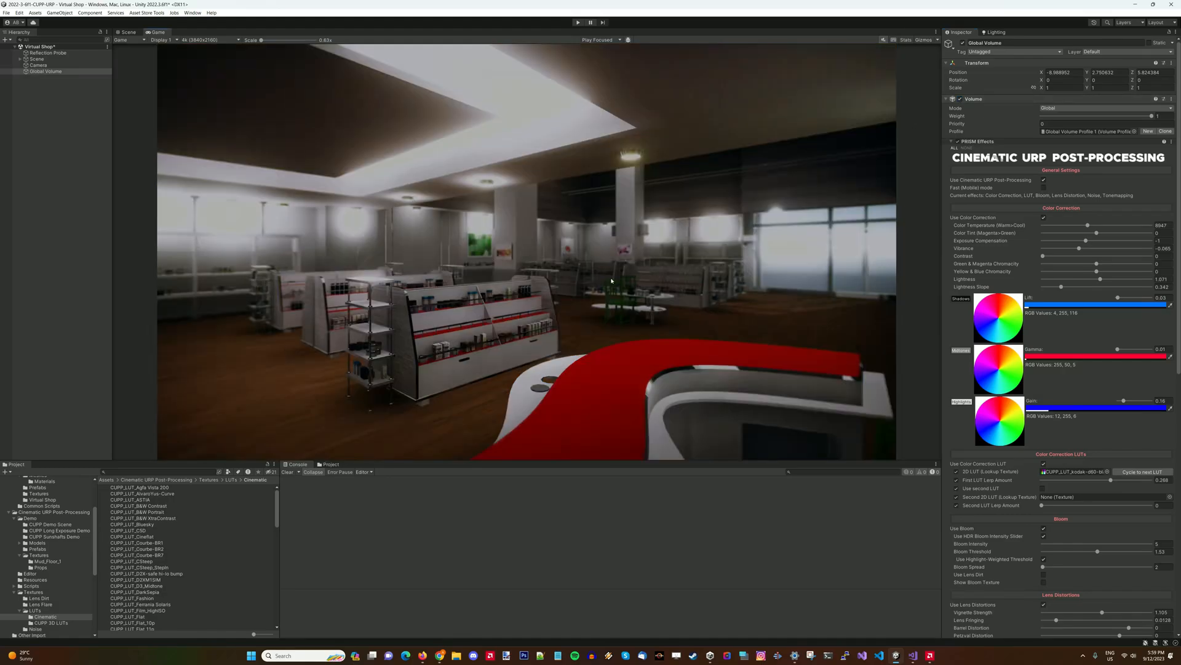